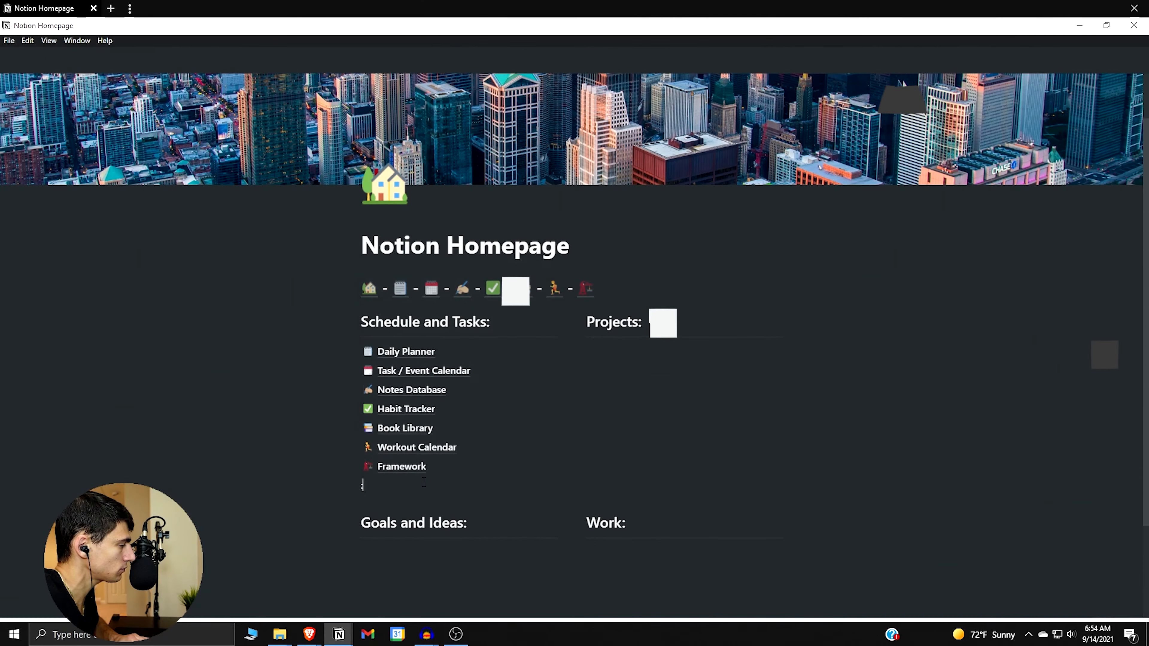
# Insert a graduation-cap emoji and create a new sub-page beside it.
pyautogui.write(':grad')
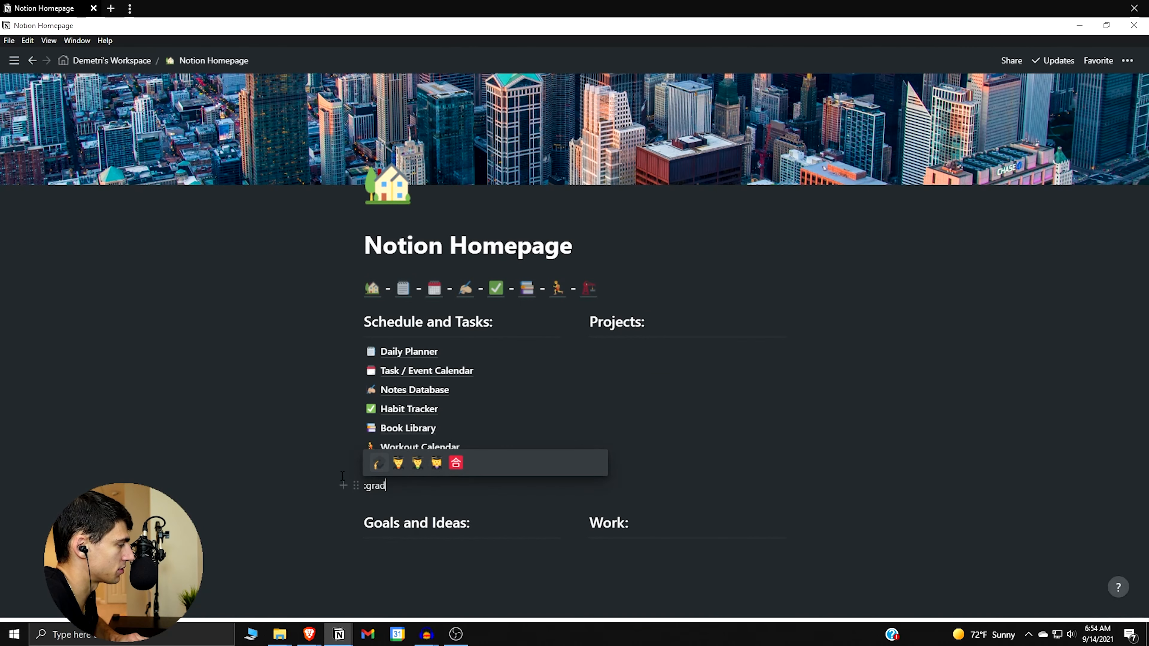
pyautogui.click(380, 463)
pyautogui.write('/page')
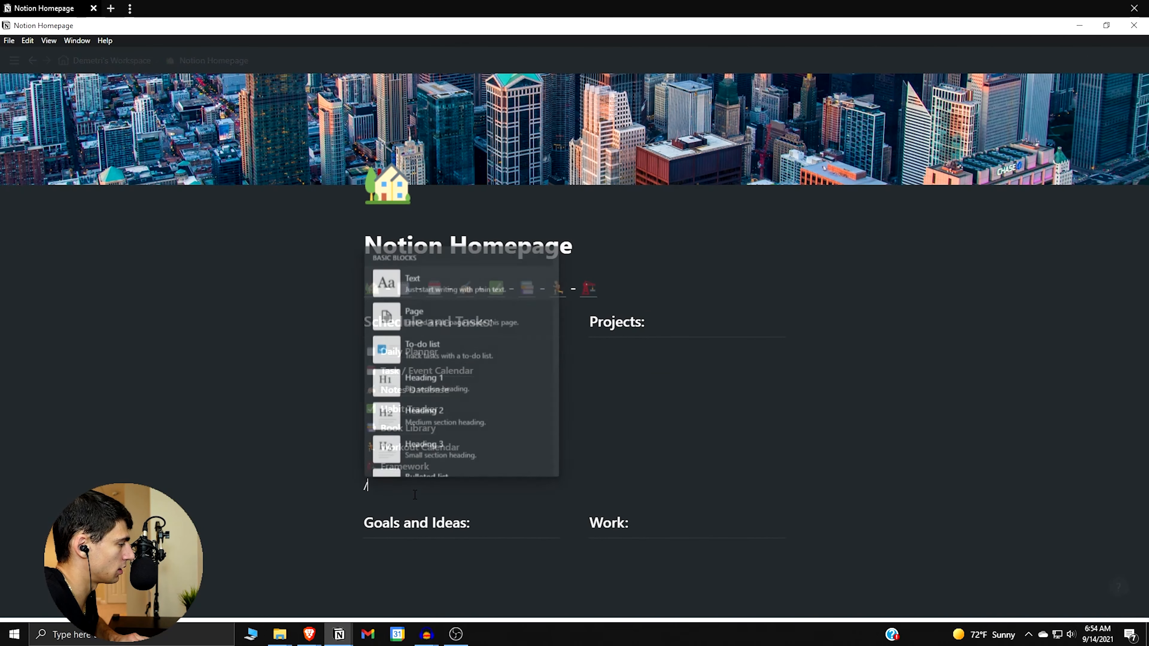
pyautogui.press('Return')
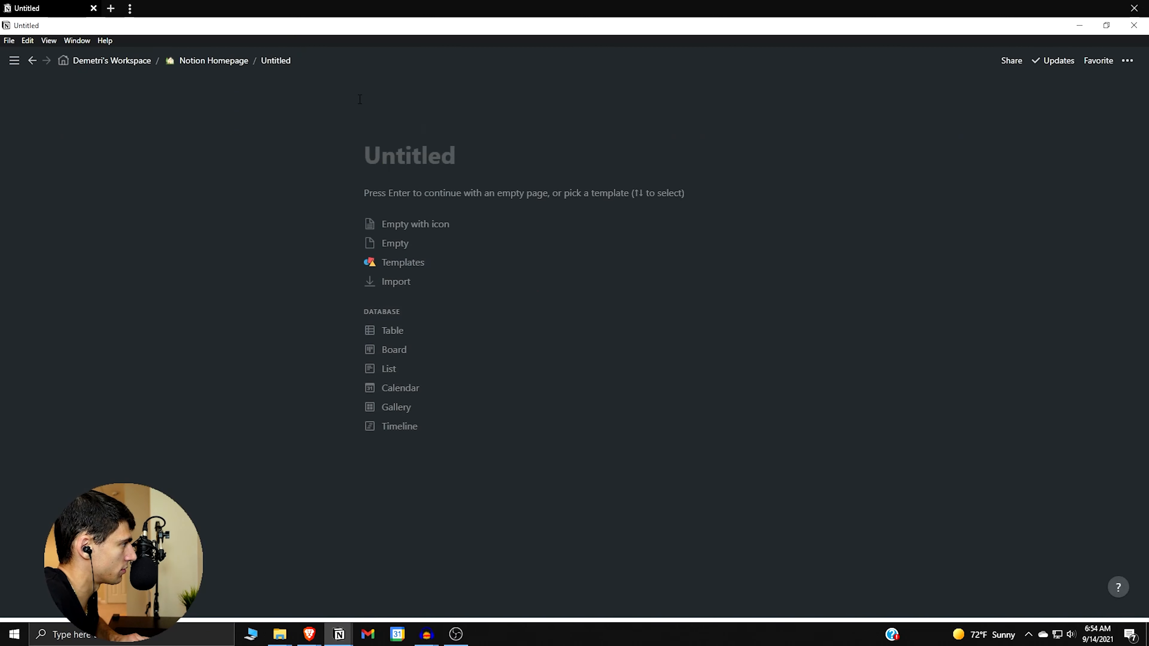
# Give the new page a graduation-cap icon and an apple cover from an Unsplash 'school' search.
pyautogui.click(382, 131)
pyautogui.click(385, 154)
pyautogui.click(285, 257)
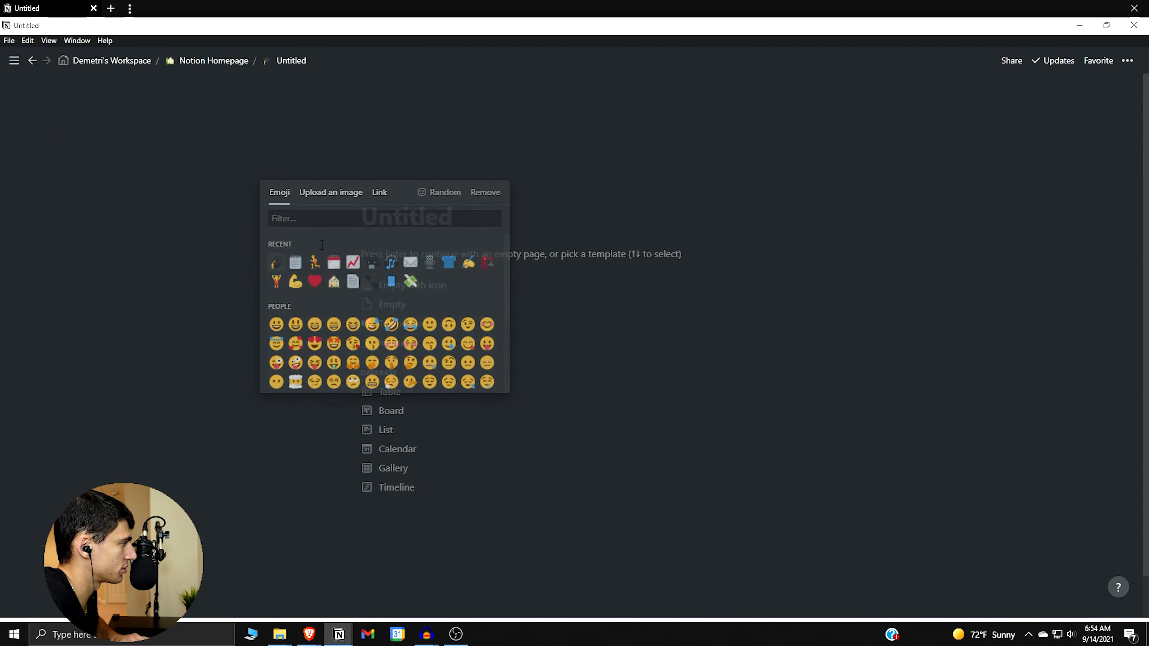
pyautogui.click(390, 190)
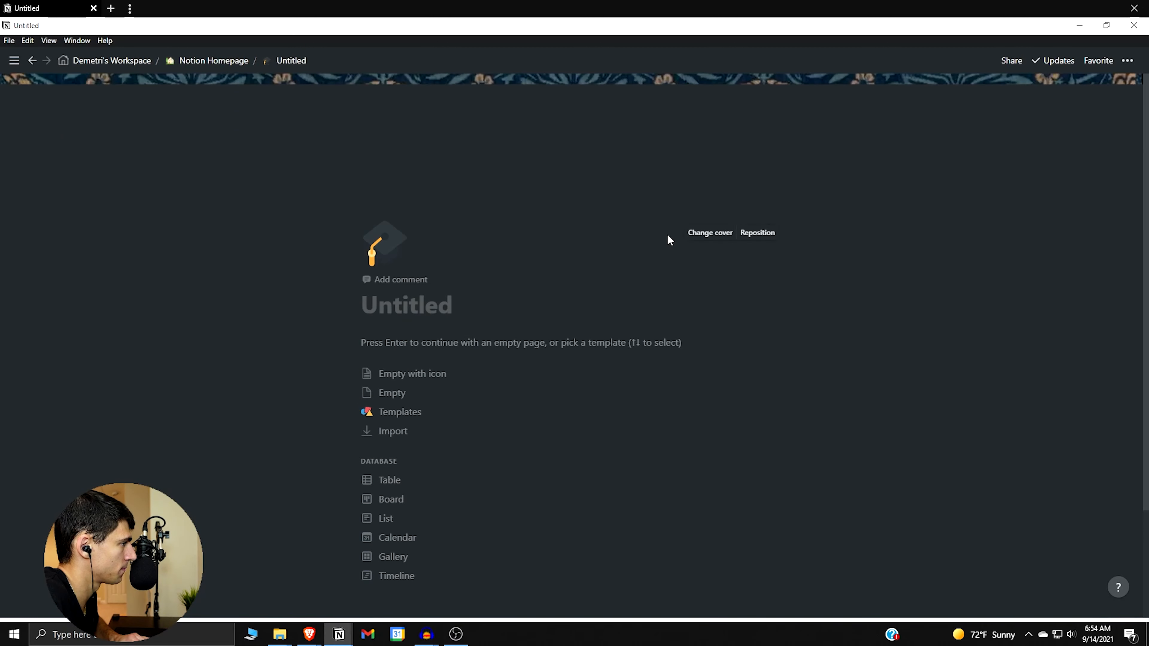
pyautogui.click(711, 232)
pyautogui.click(677, 254)
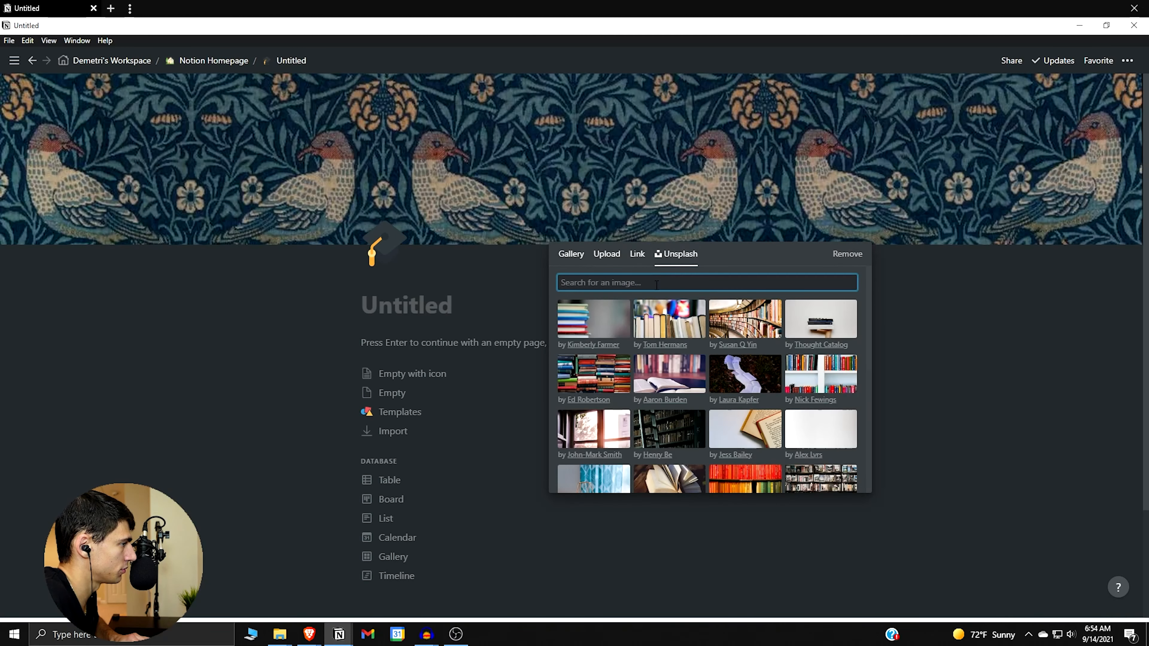
pyautogui.write('school')
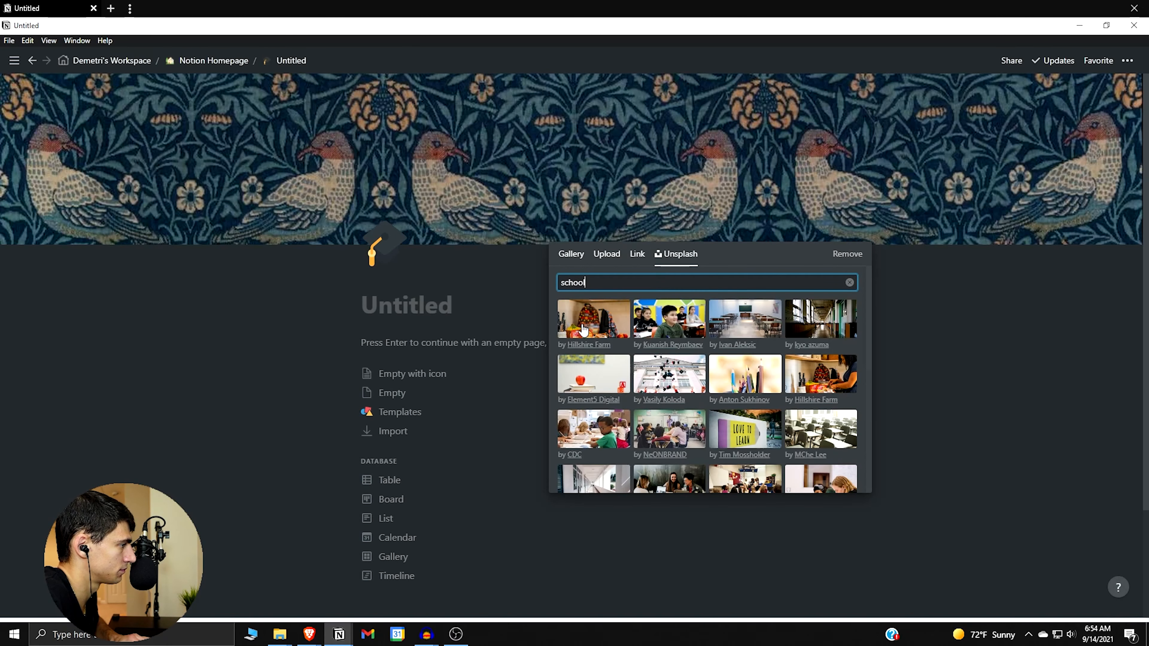
pyautogui.click(588, 365)
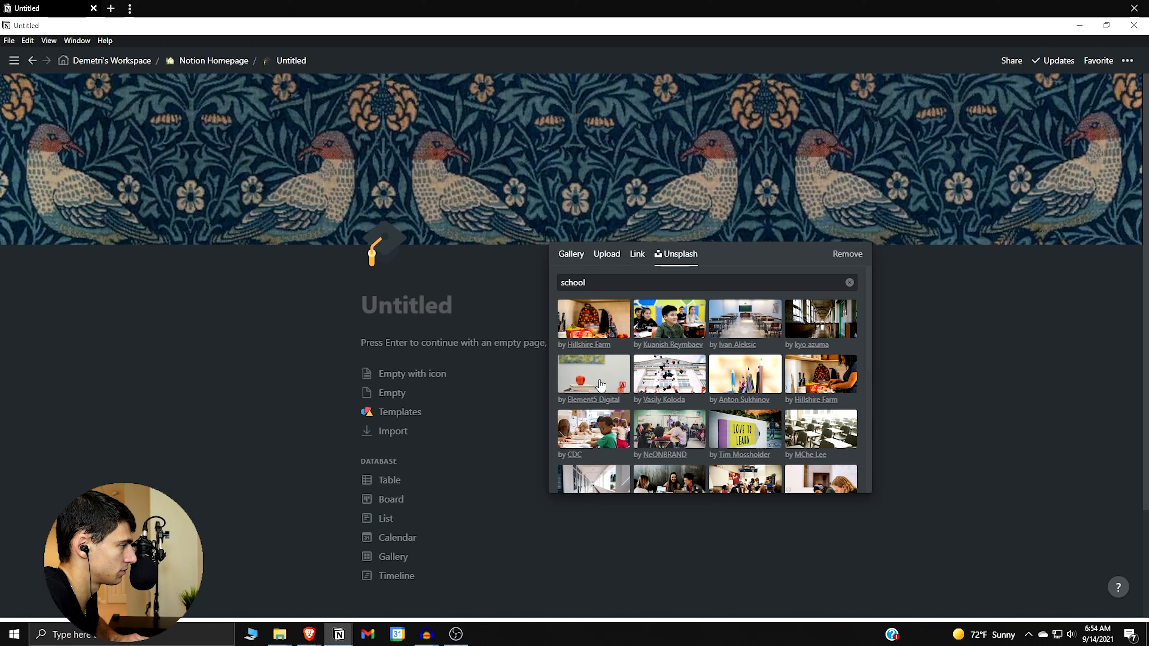
pyautogui.click(349, 293)
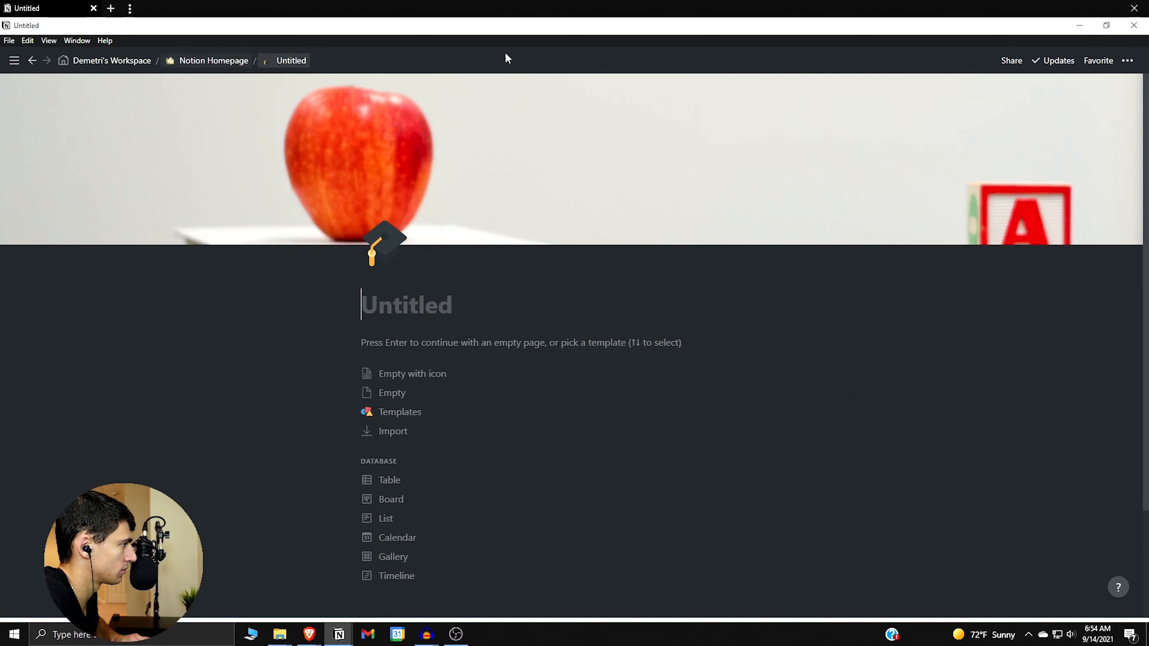
# Add a graduation-cap emoji linked to the new page at the end of the homepage icon row.
pyautogui.click(1127, 60)
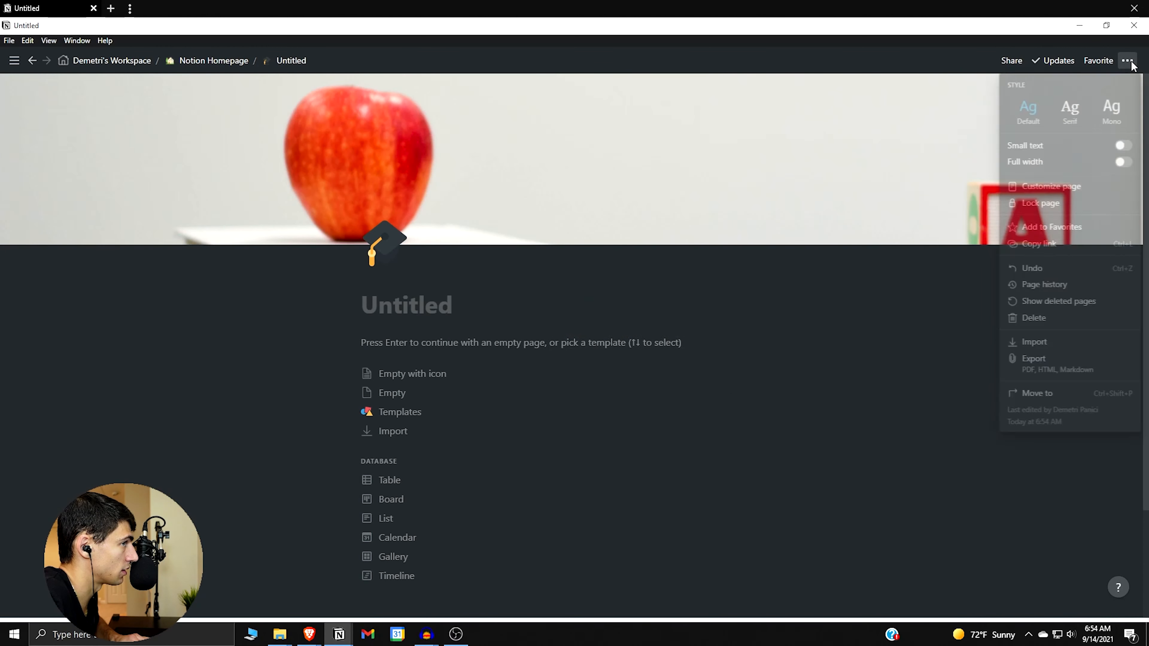
pyautogui.click(1054, 252)
pyautogui.click(194, 60)
pyautogui.click(656, 350)
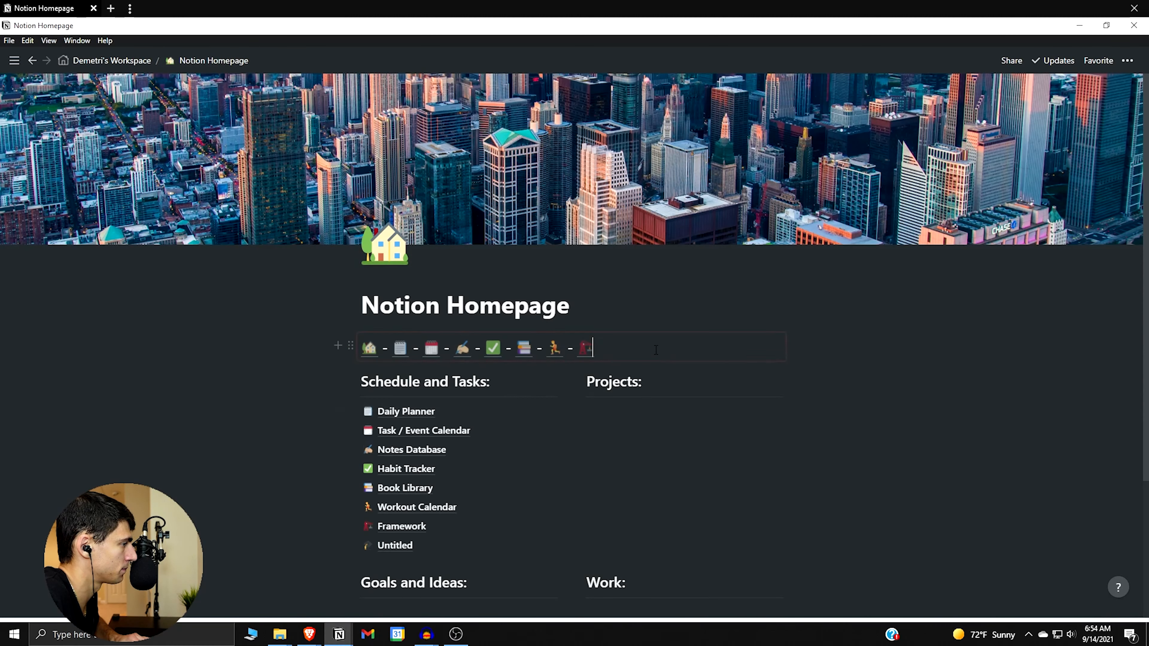
pyautogui.write(':grad')
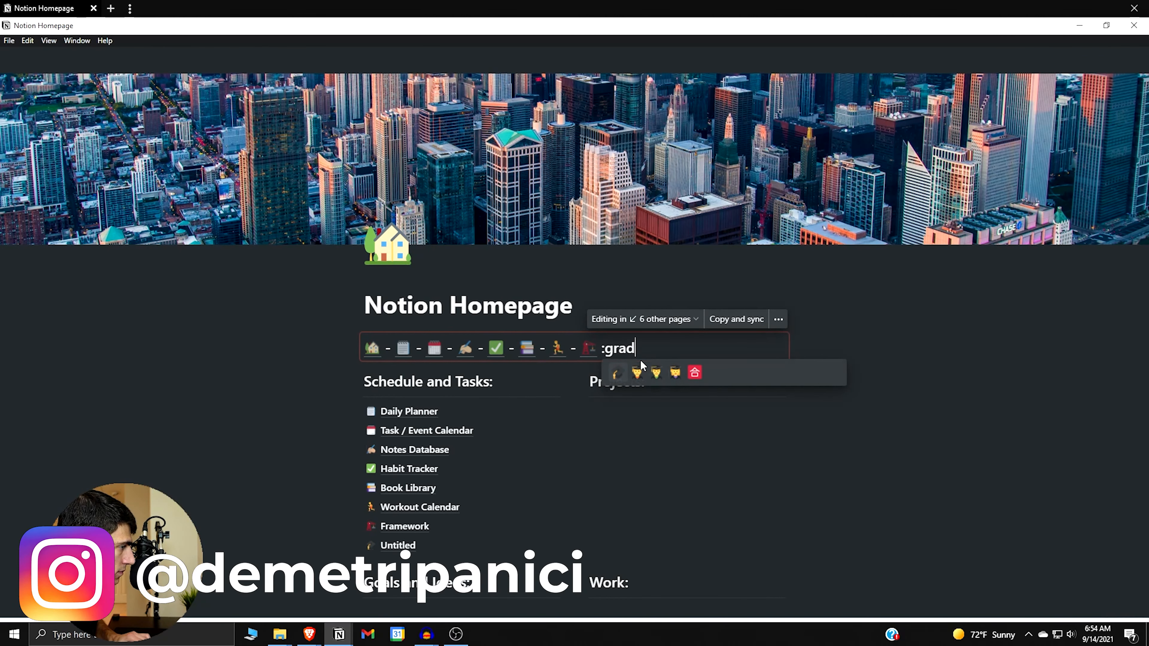
pyautogui.press('Return')
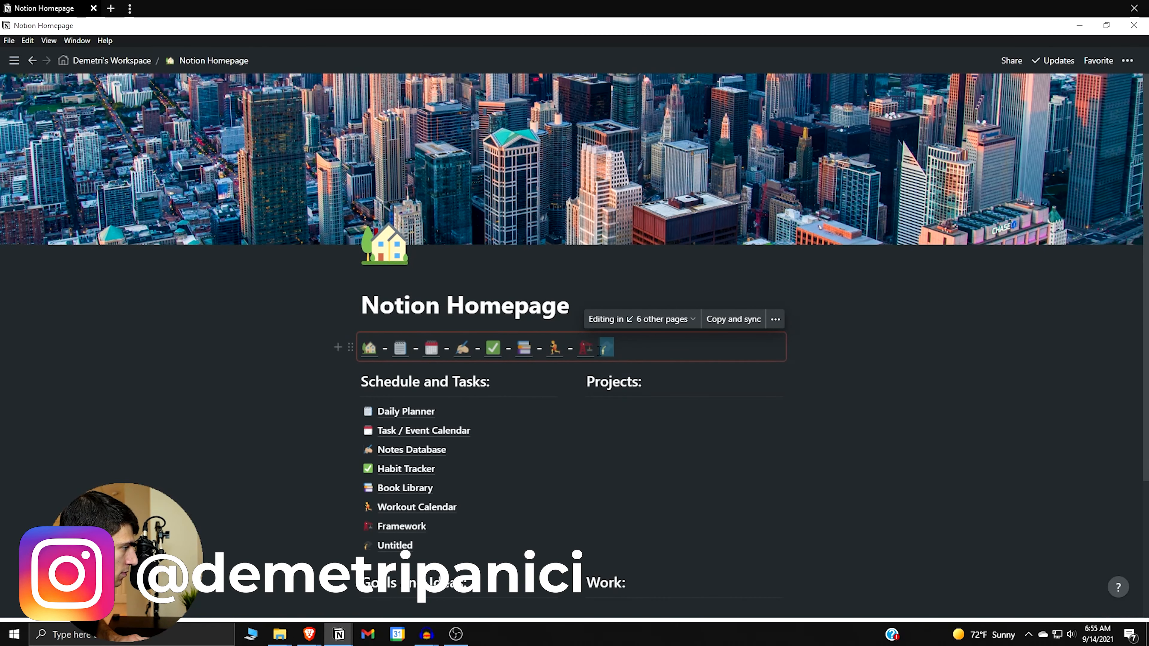
pyautogui.hotkey('ctrl', 'v')
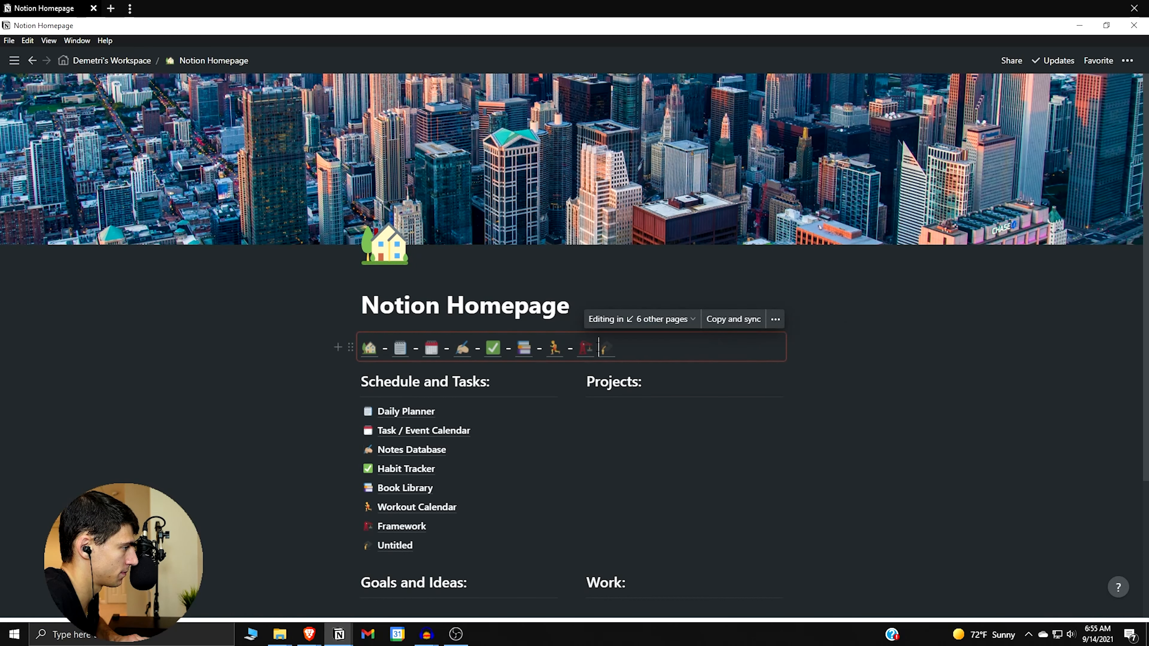
pyautogui.write('-')
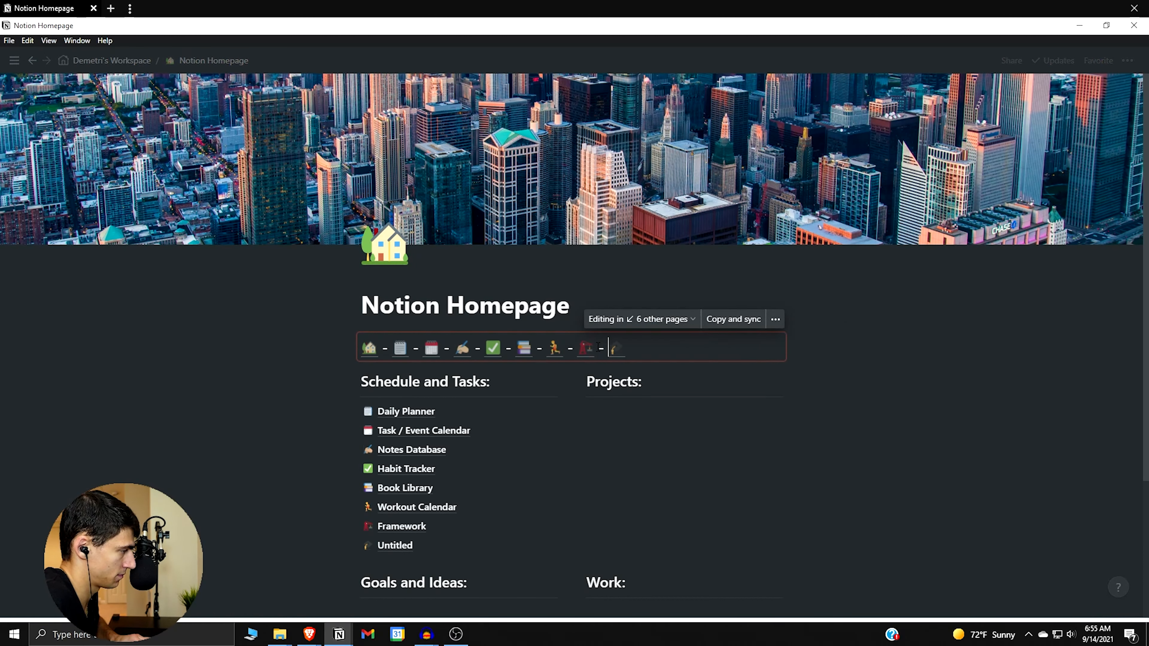
pyautogui.click(395, 547)
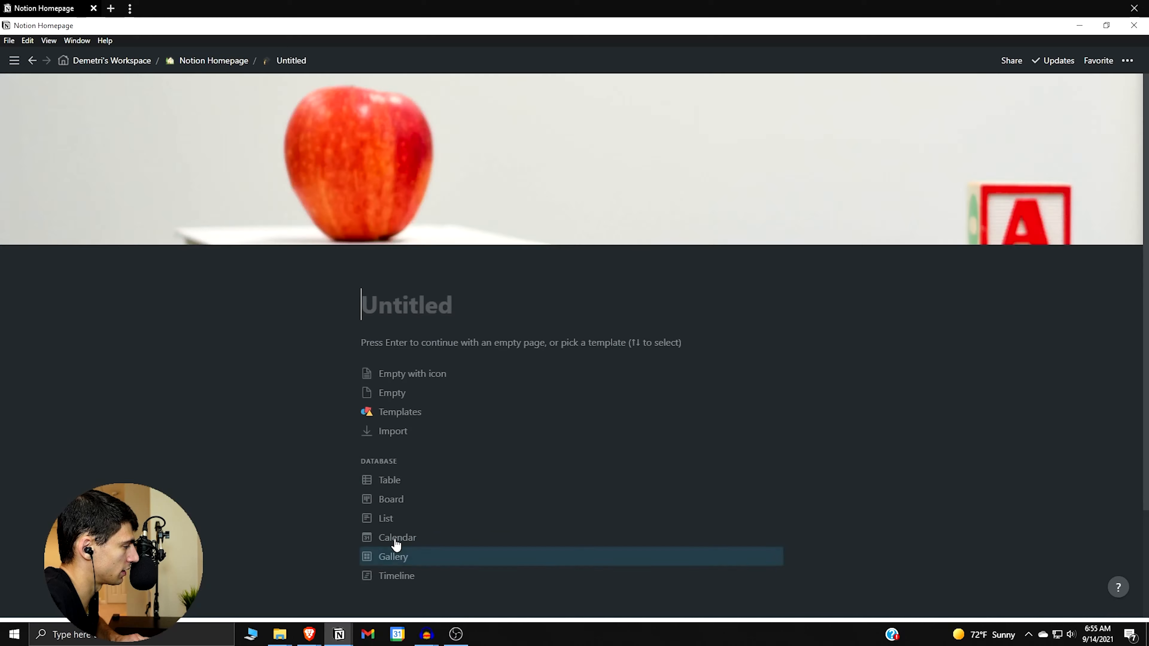
# Title the blank page 'School Calendar' and switch it to full width.
pyautogui.write('School Calendar')
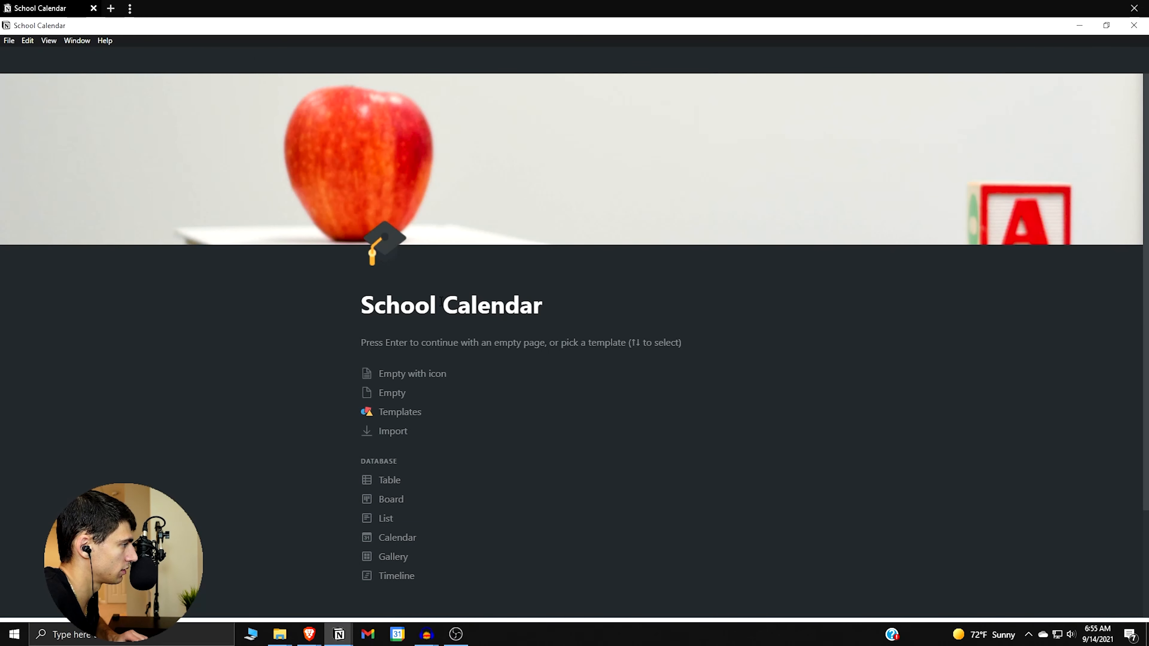
pyautogui.press('Return')
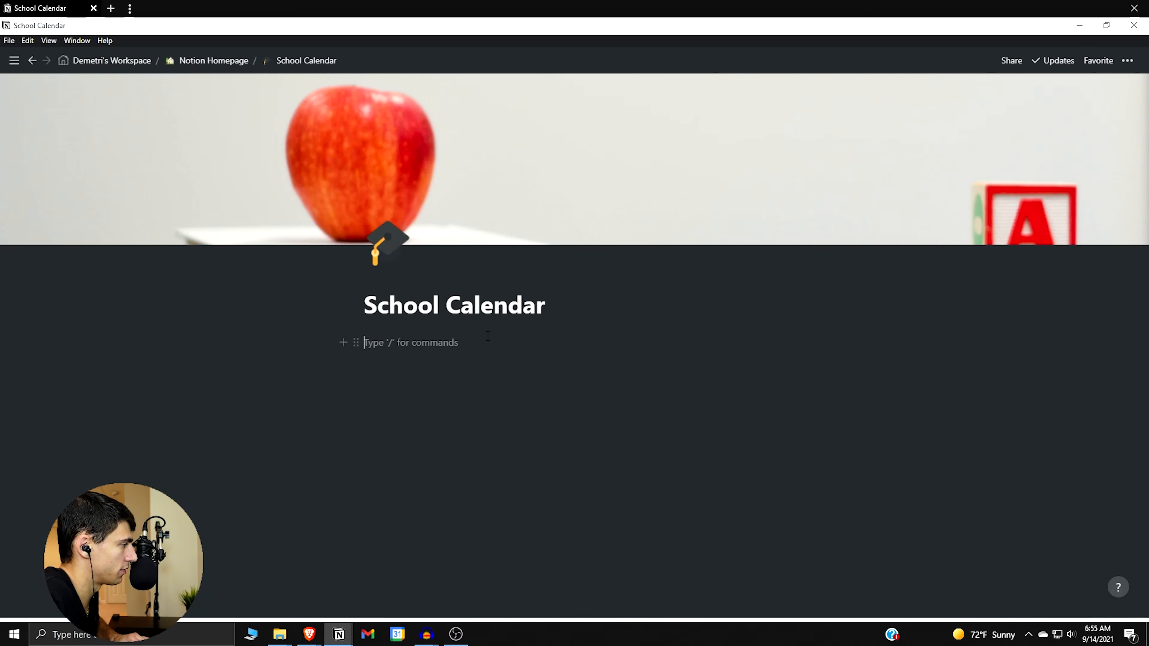
pyautogui.click(1127, 60)
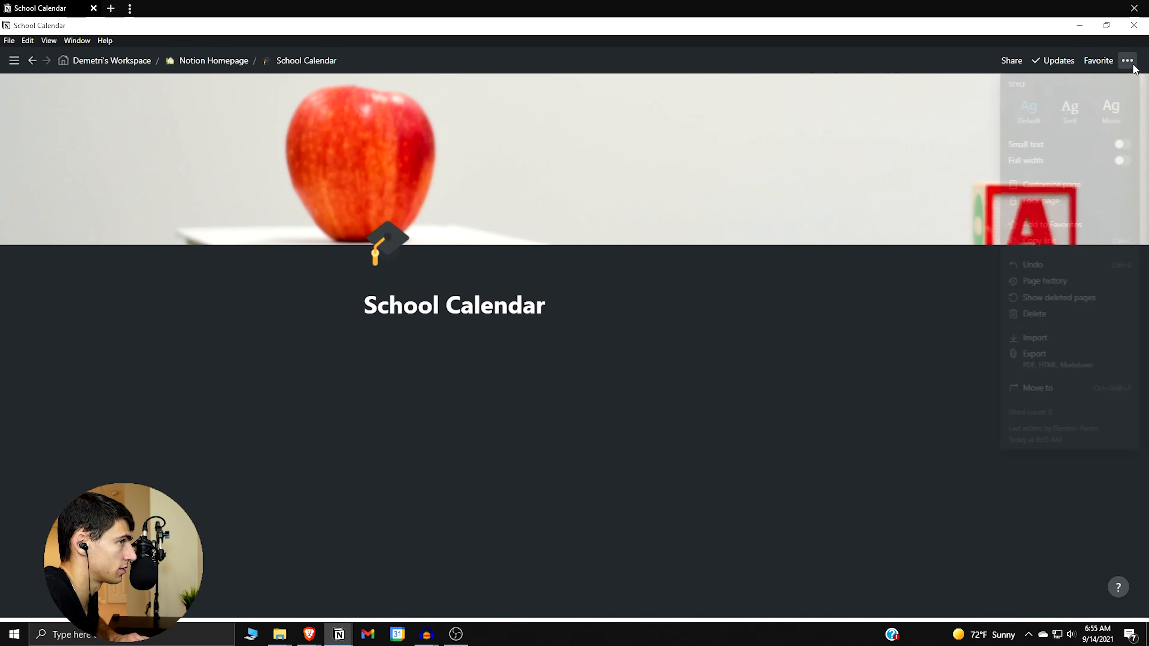
pyautogui.click(1124, 163)
pyautogui.click(424, 432)
# Add an inline calendar named 'School Calendar' with a graduation-cap icon.
pyautogui.write('/calend')
pyautogui.press('Return')
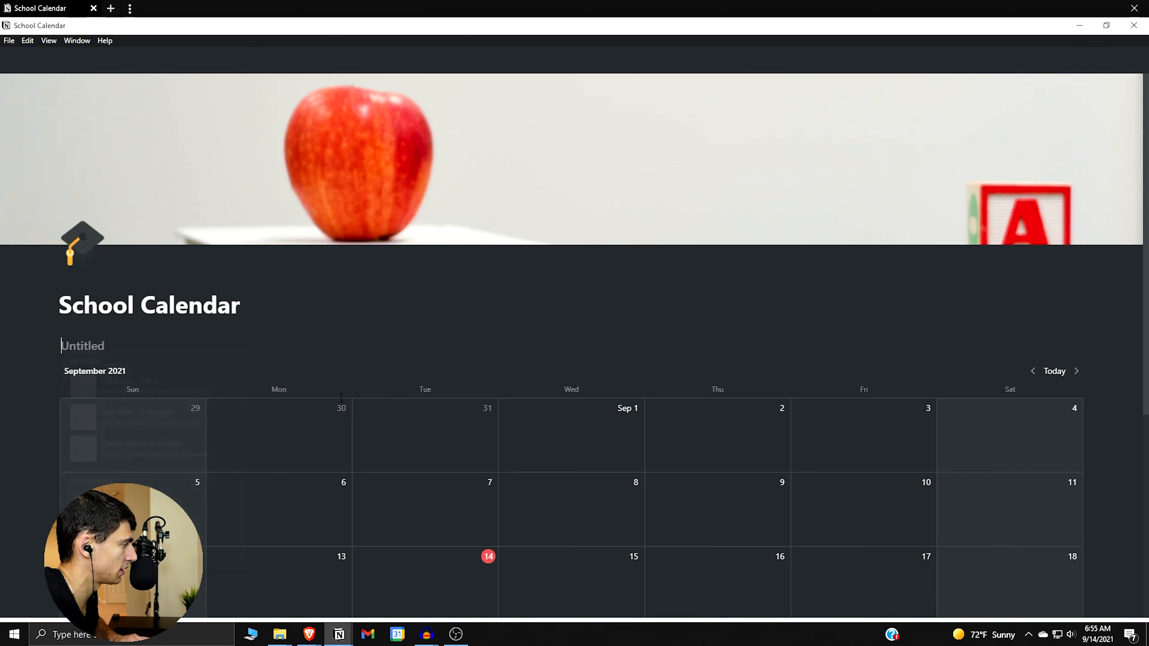
pyautogui.write('School Calendar')
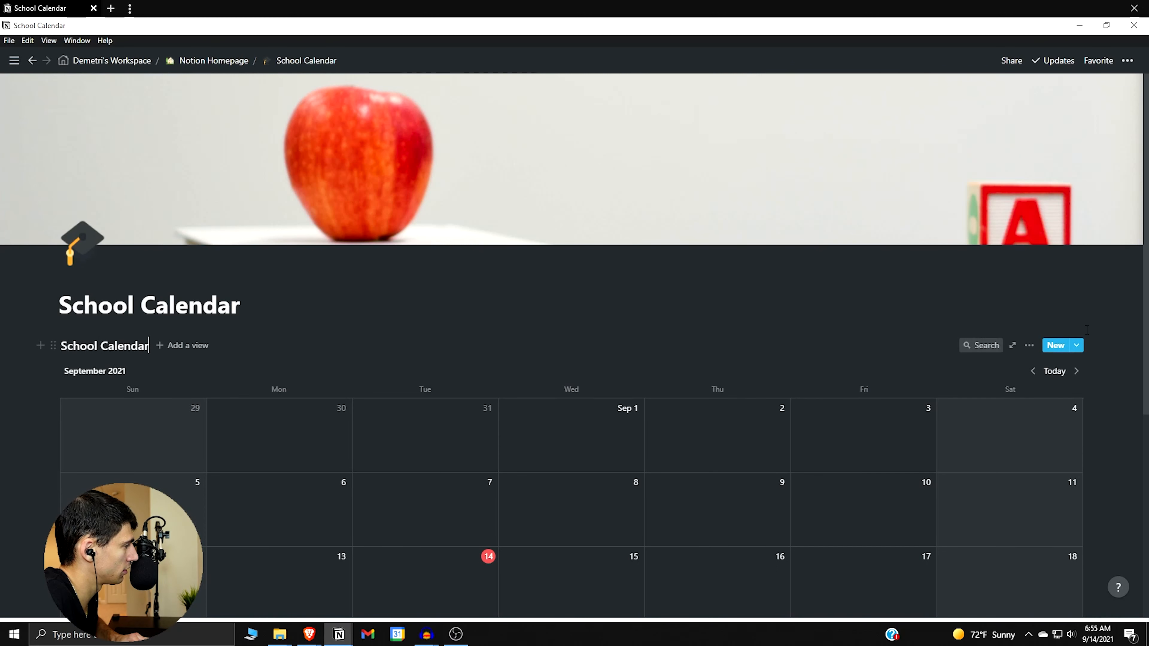
pyautogui.click(1029, 345)
pyautogui.click(1058, 348)
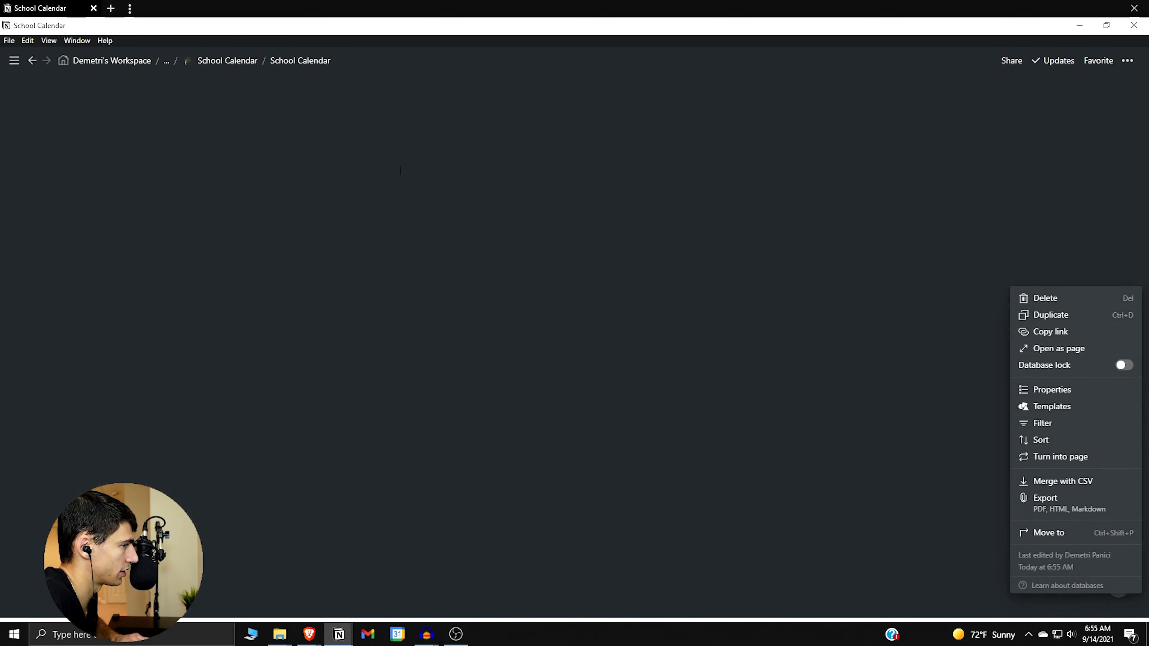
pyautogui.click(77, 85)
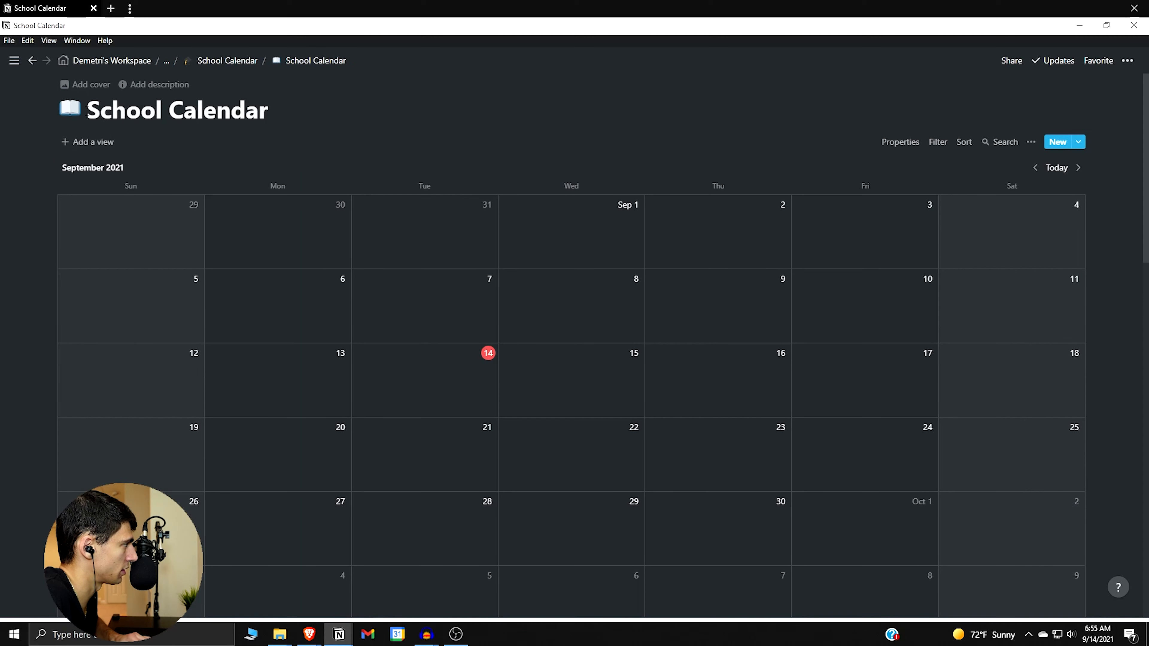
pyautogui.click(78, 109)
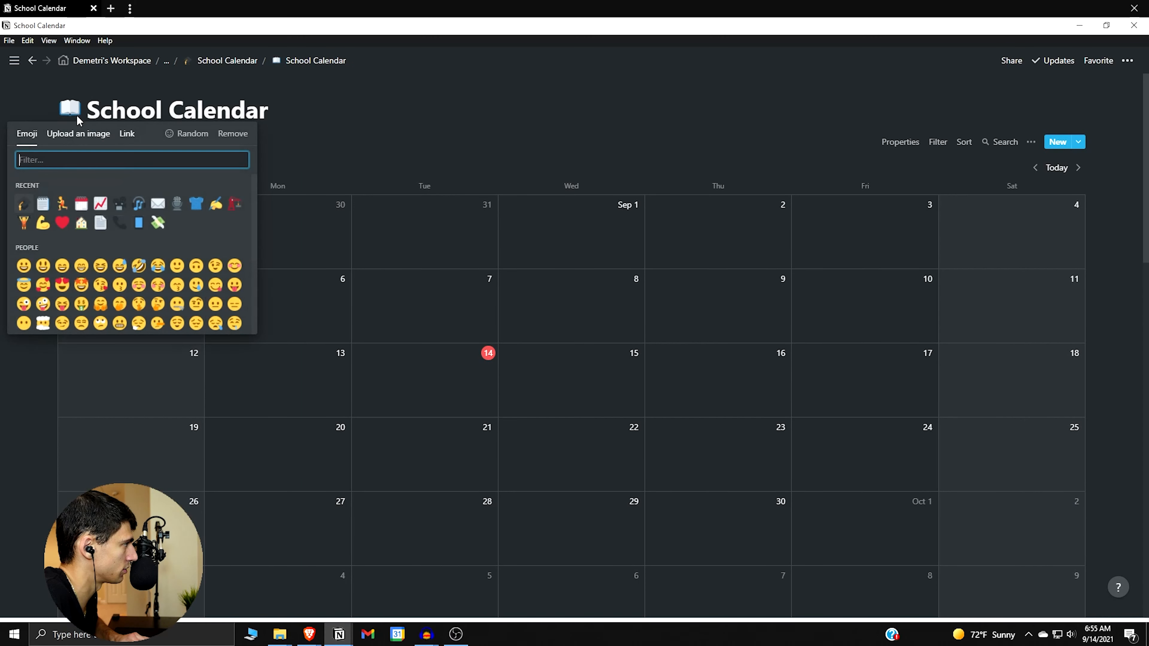
pyautogui.click(23, 204)
pyautogui.click(227, 60)
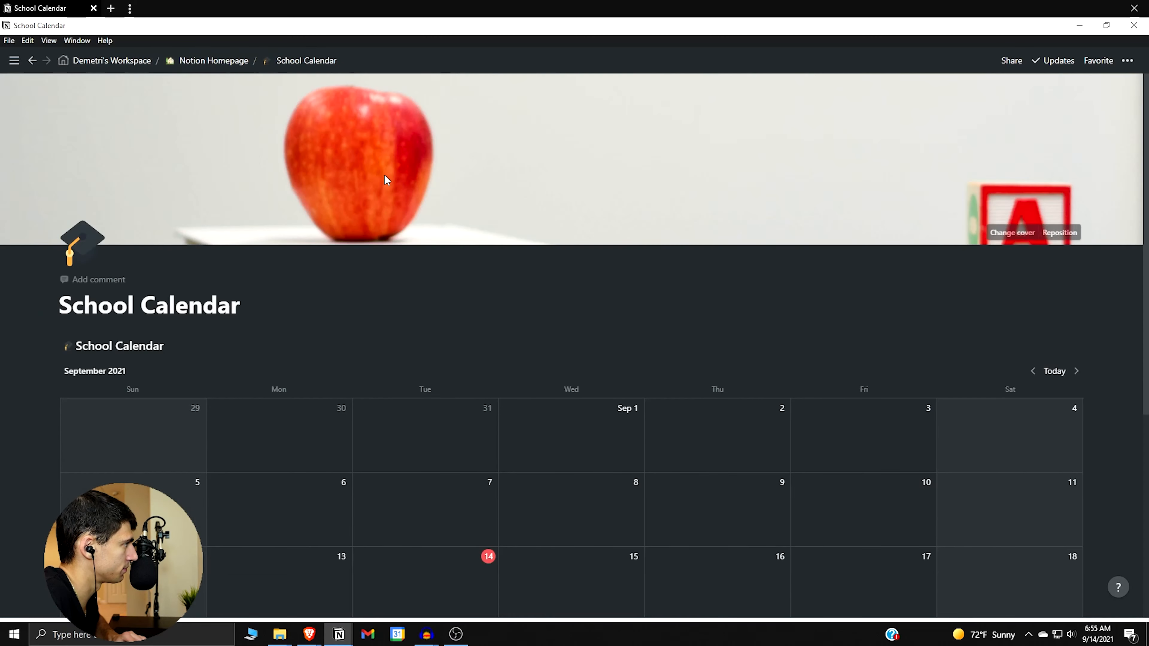
pyautogui.scroll(-4, 703, 462)
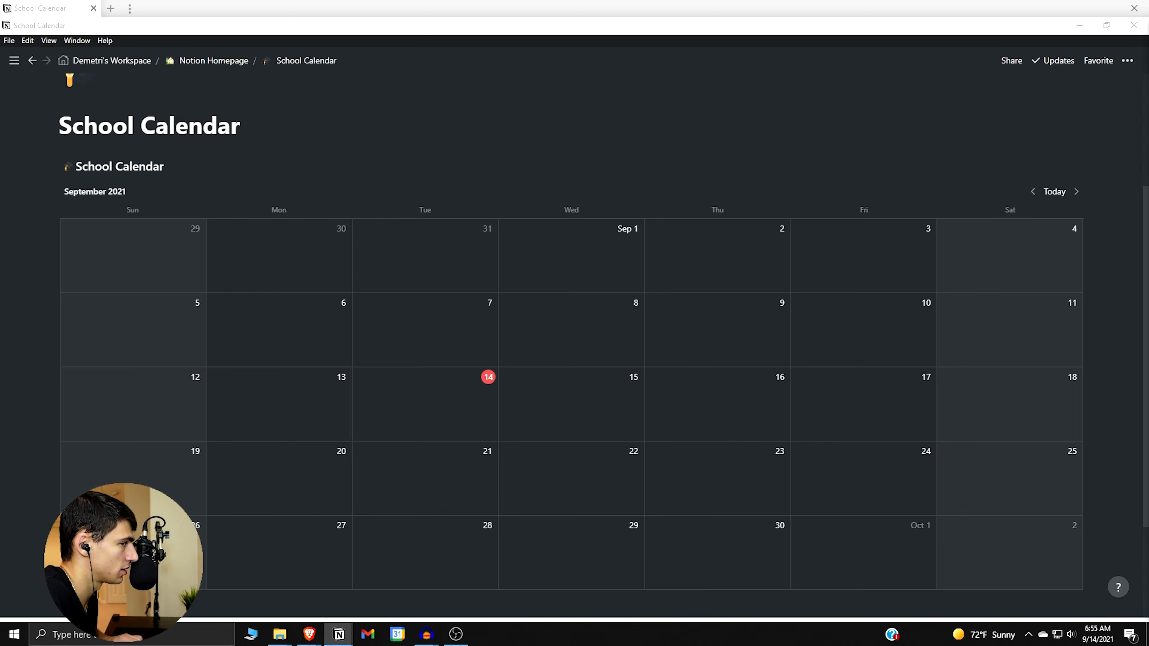
# Add a calendar entry and turn its Tags property into a text property named Location.
pyautogui.click(439, 409)
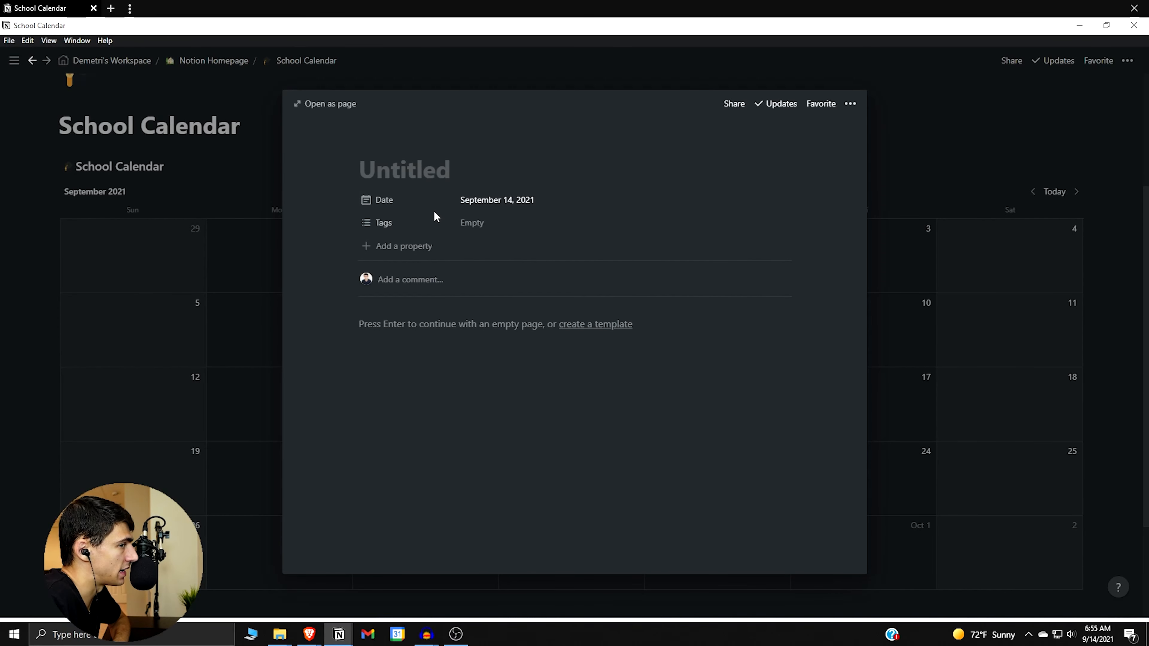
pyautogui.click(427, 227)
pyautogui.moveTo(405, 295)
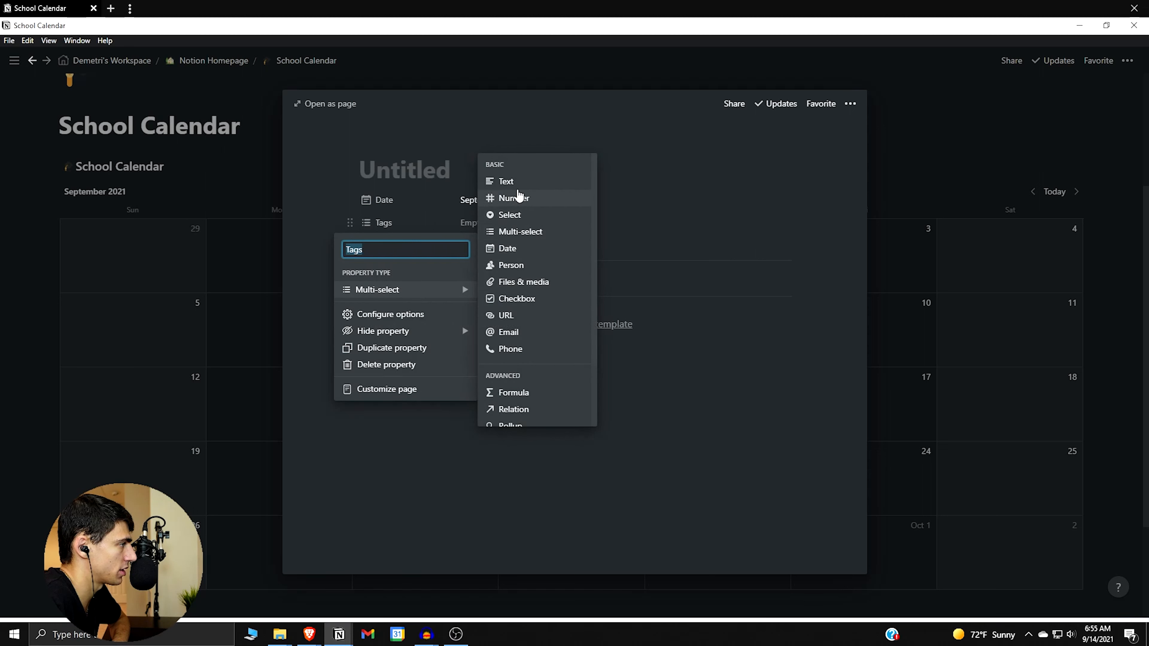
pyautogui.click(513, 181)
pyautogui.click(429, 222)
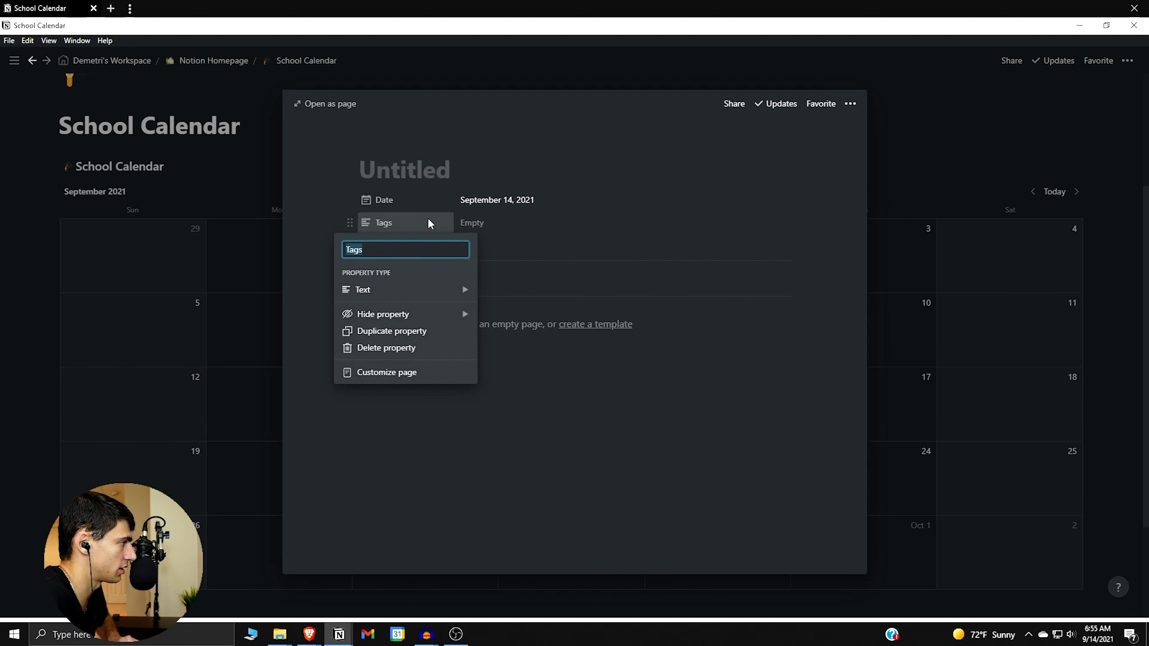
pyautogui.press('BackSpace')
pyautogui.write('L')
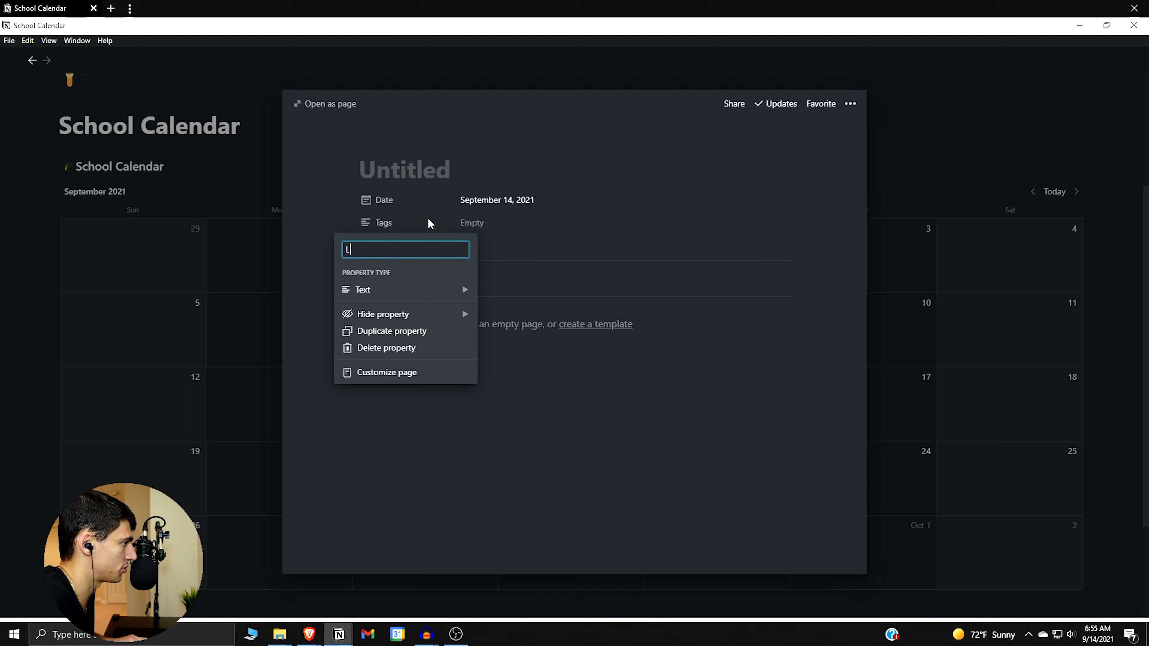
pyautogui.write('ocation')
pyautogui.press('Return')
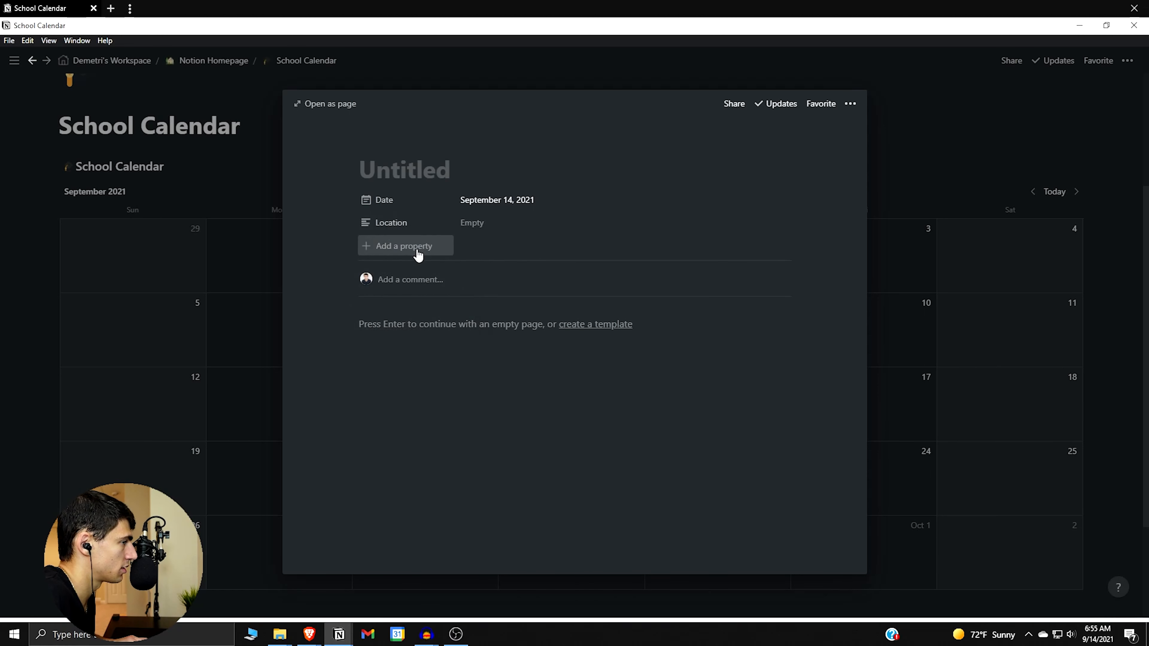
# Add a Professor Name property and a Professor Email property of type Email.
pyautogui.click(419, 256)
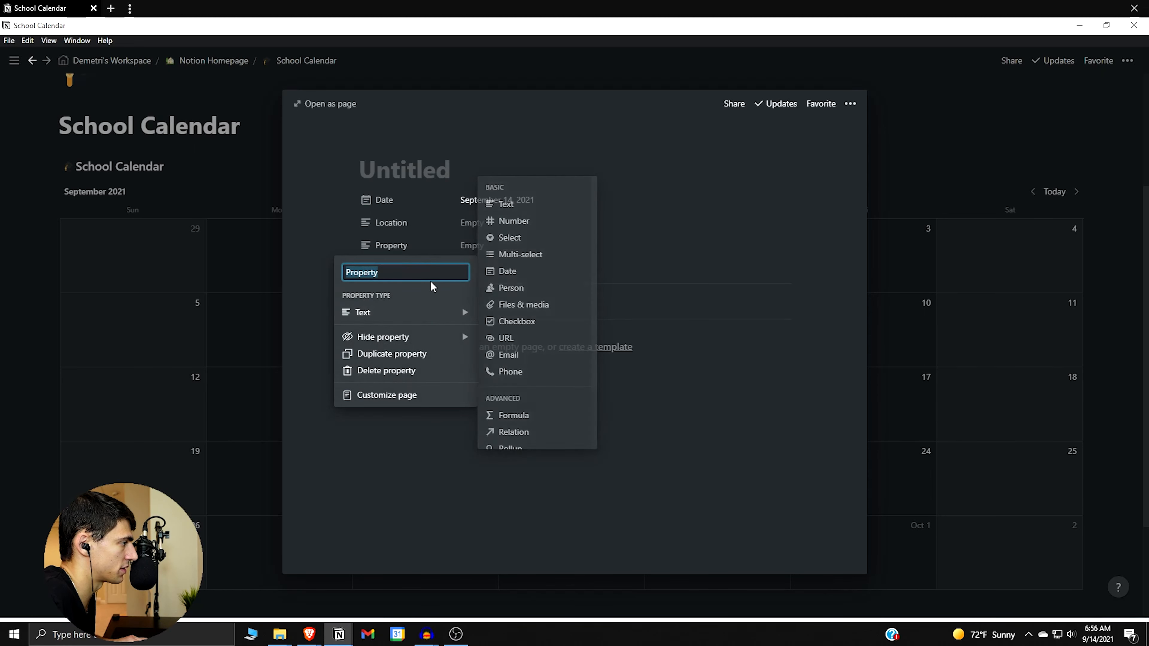
pyautogui.write('Prof')
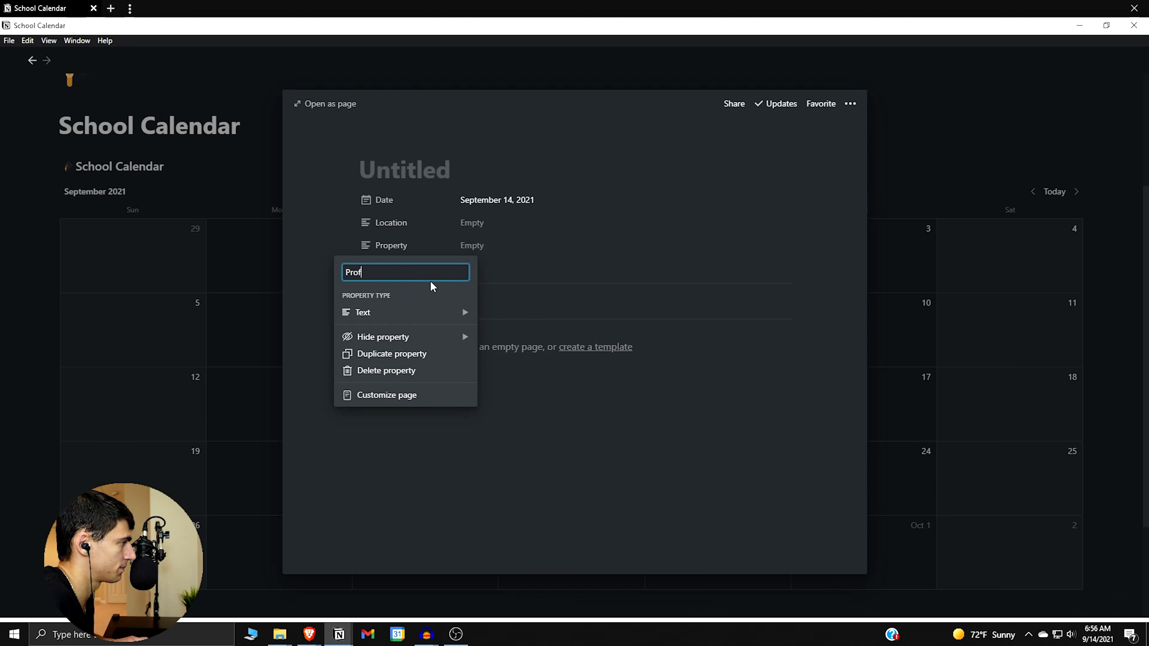
pyautogui.write('essor Name')
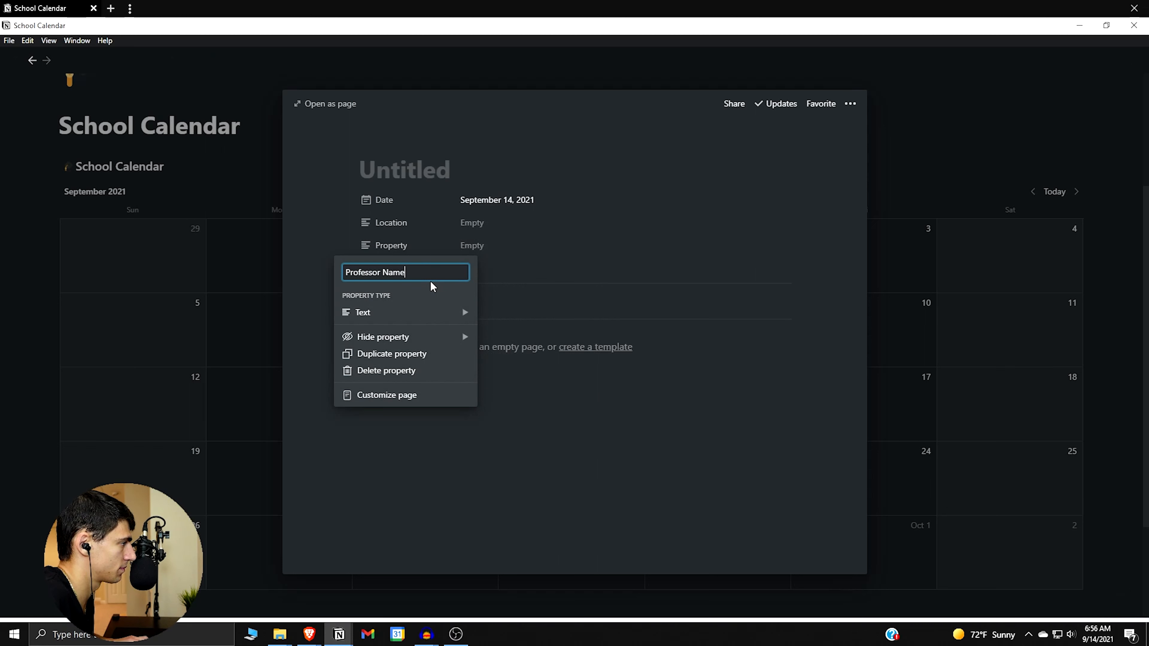
pyautogui.click(505, 254)
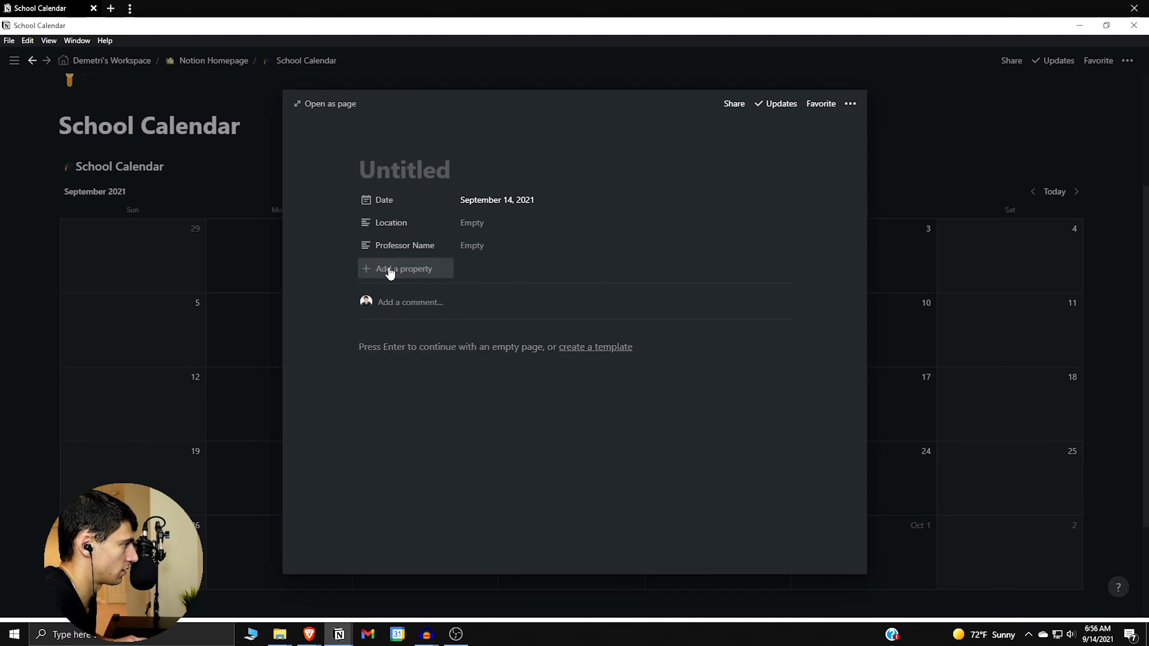
pyautogui.click(390, 269)
pyautogui.write('Professor Email')
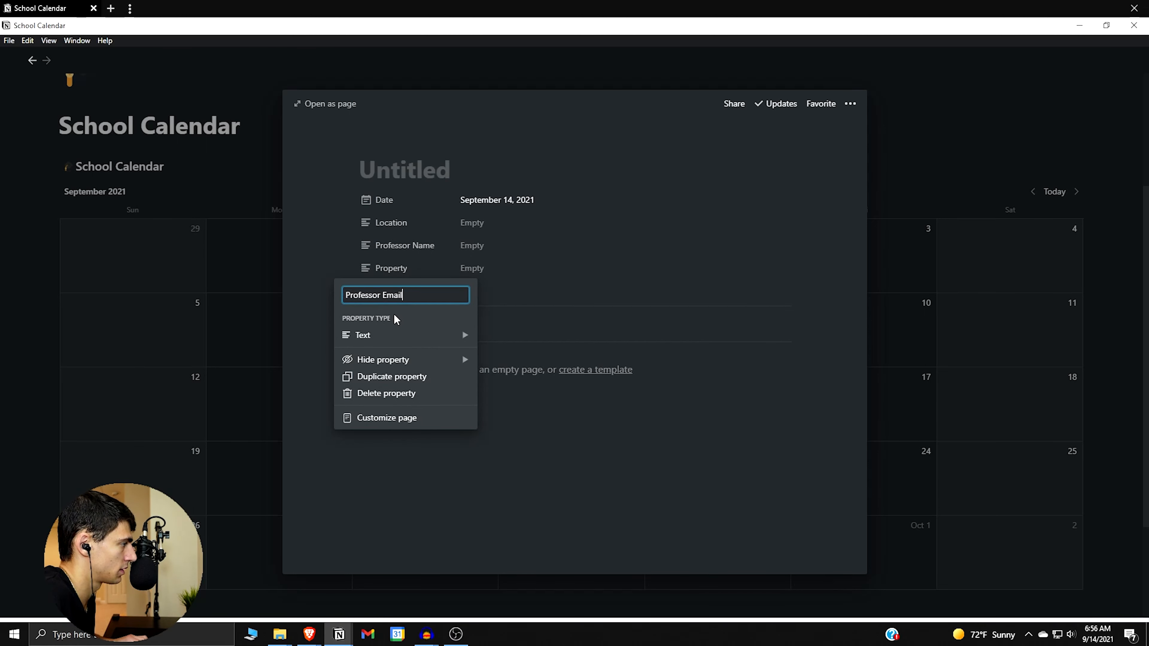
pyautogui.moveTo(396, 345)
pyautogui.click(513, 377)
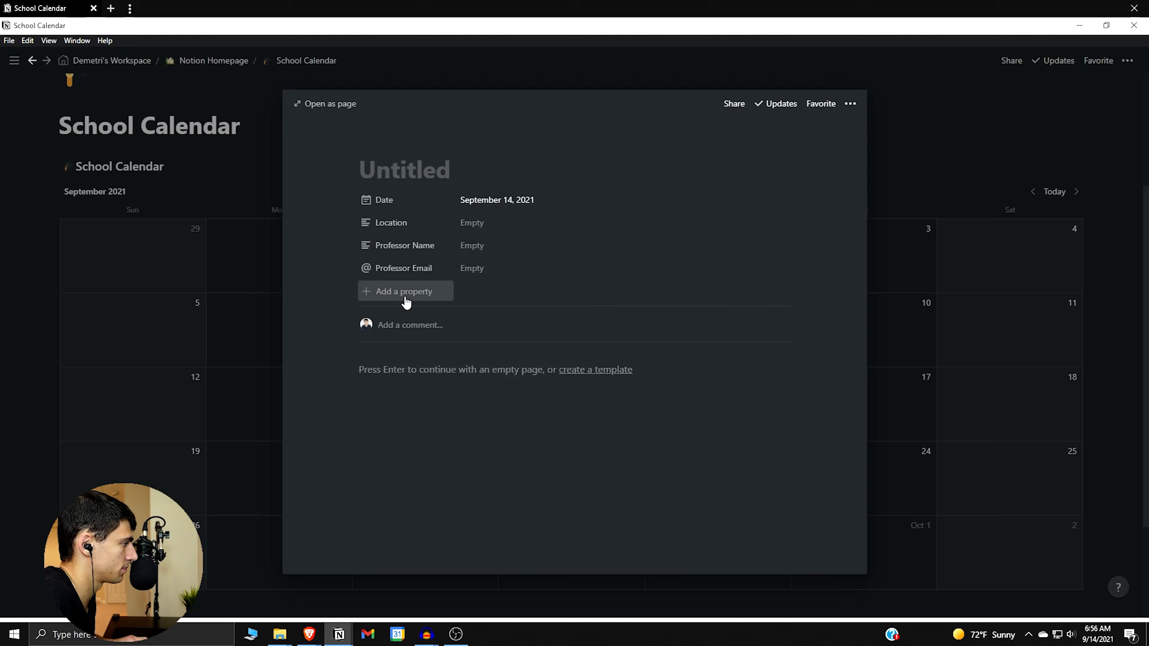
# Add a Sylabuss property of type Files & media.
pyautogui.click(405, 295)
pyautogui.write('Syl')
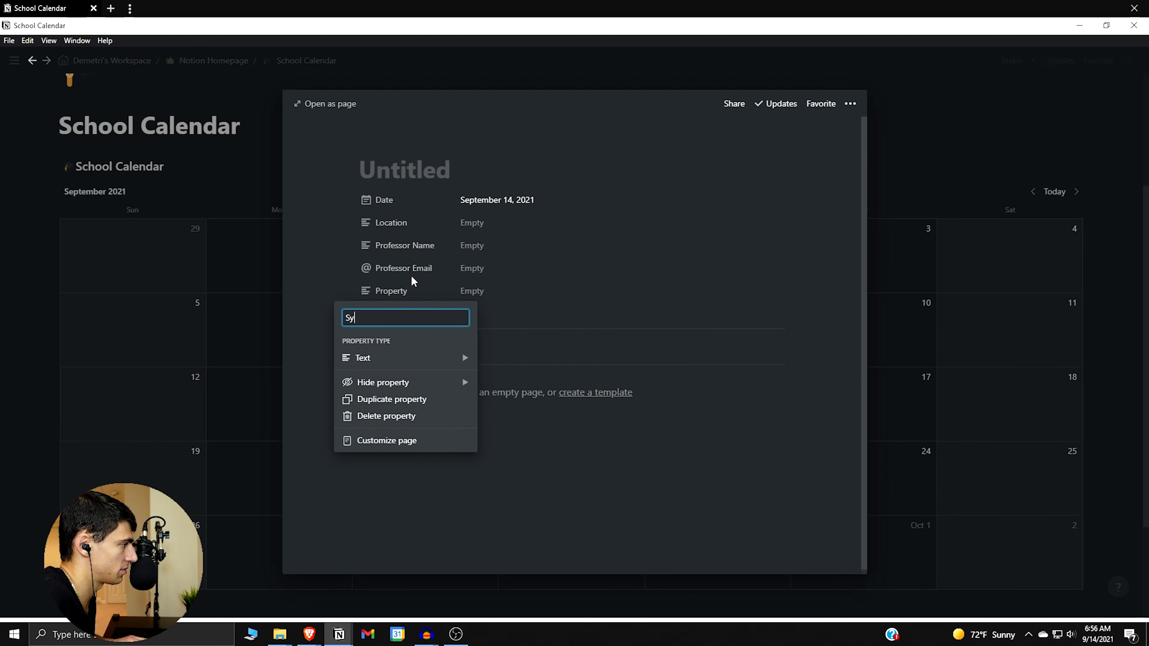
pyautogui.write('abuss')
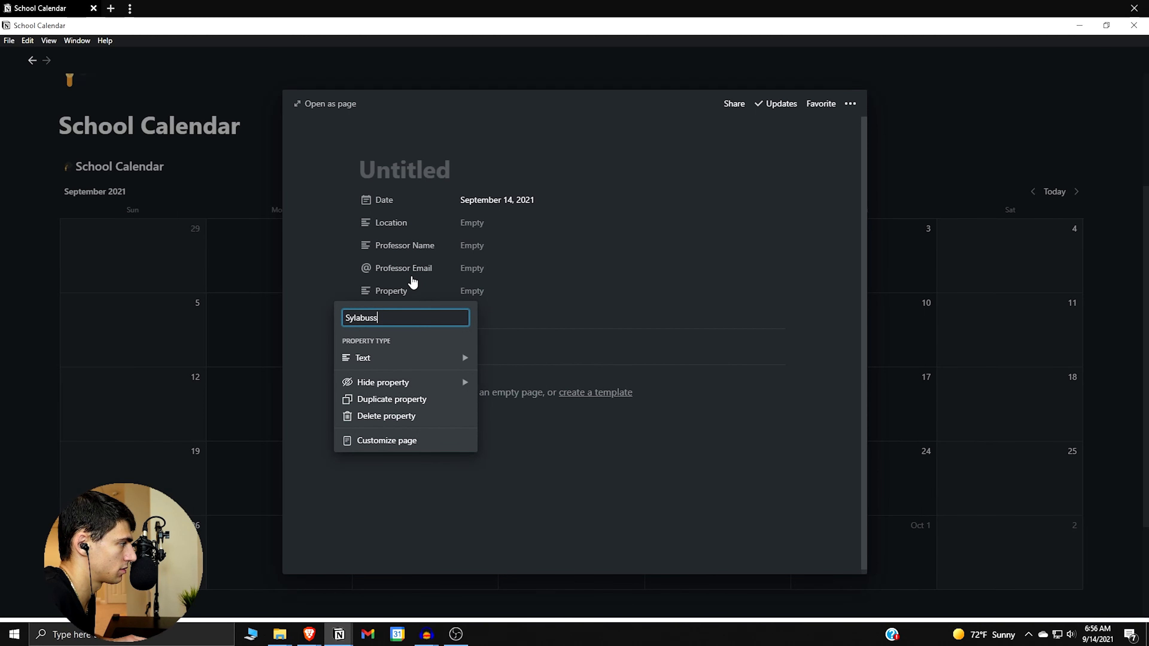
pyautogui.press('Return')
pyautogui.click(411, 295)
pyautogui.rightClick(351, 318)
pyautogui.click(360, 331)
pyautogui.moveTo(410, 360)
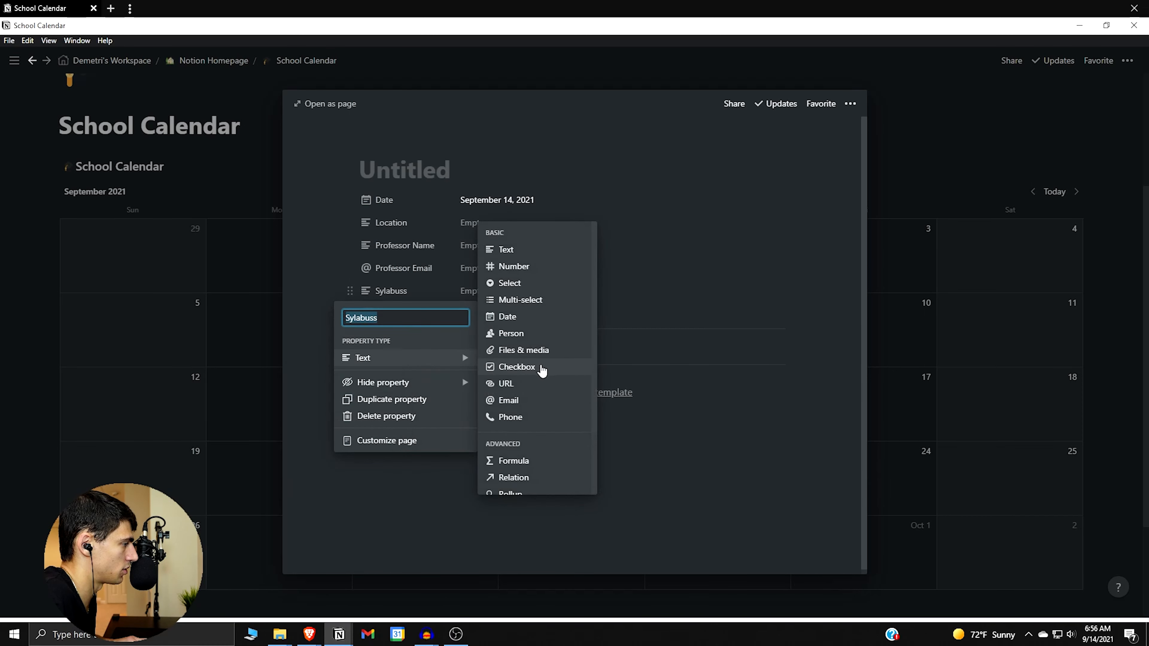
pyautogui.click(526, 351)
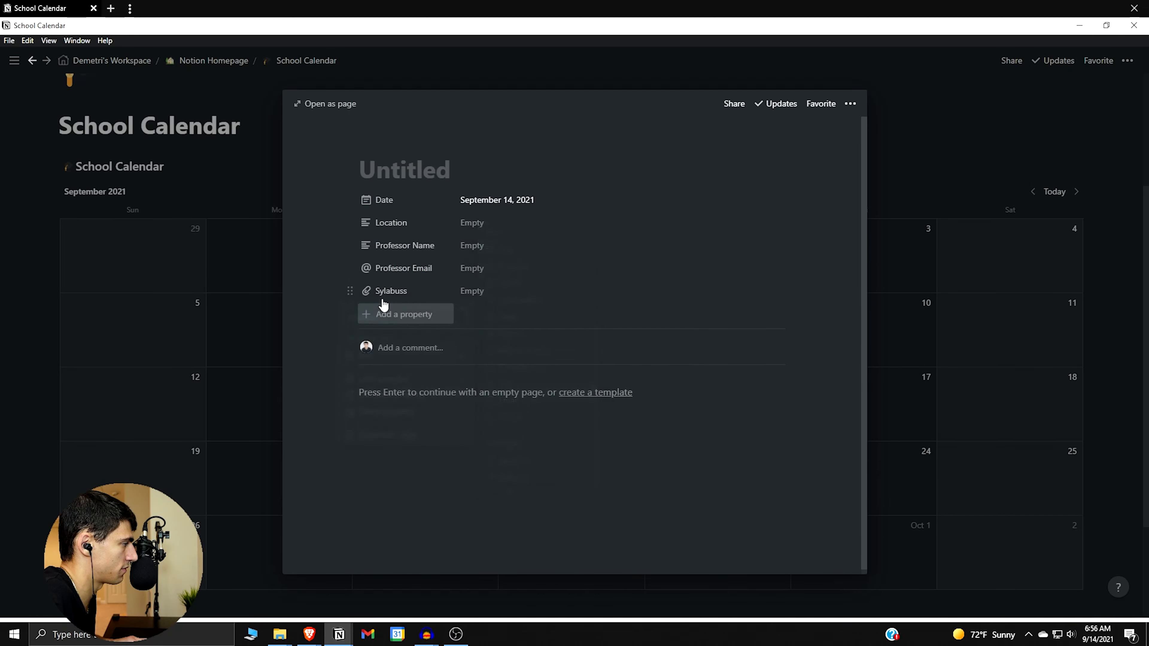
# Add a Multi-select property named Class Tags.
pyautogui.click(407, 323)
pyautogui.moveTo(418, 388)
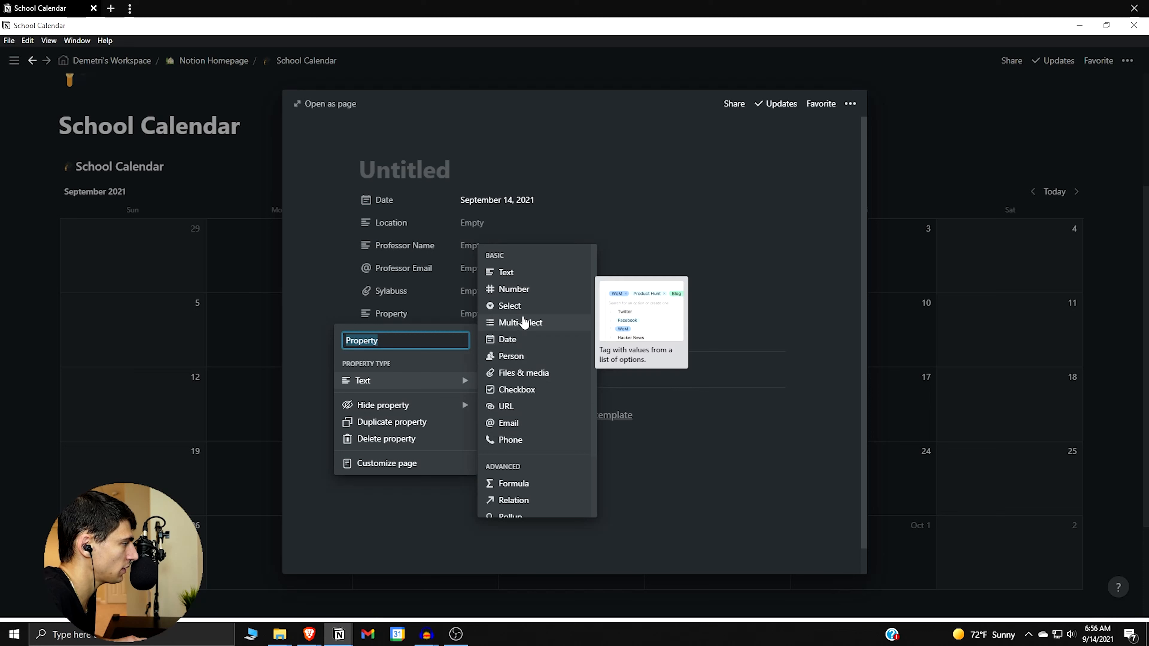
pyautogui.click(509, 323)
pyautogui.click(420, 317)
pyautogui.write('C')
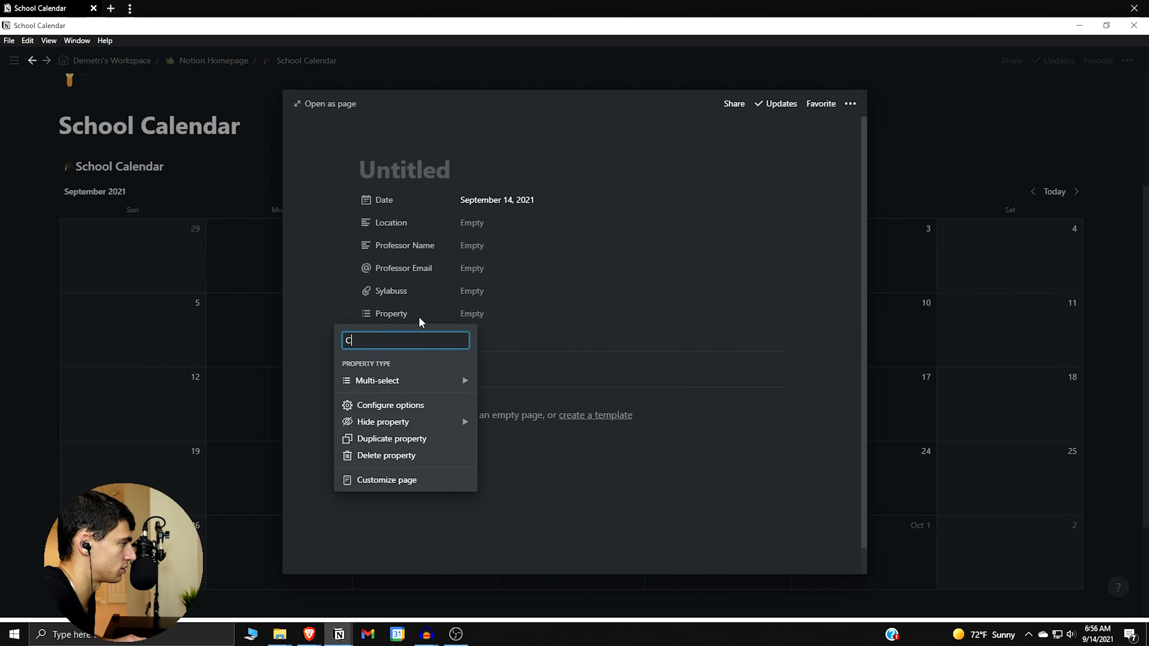
pyautogui.write('lass Tags')
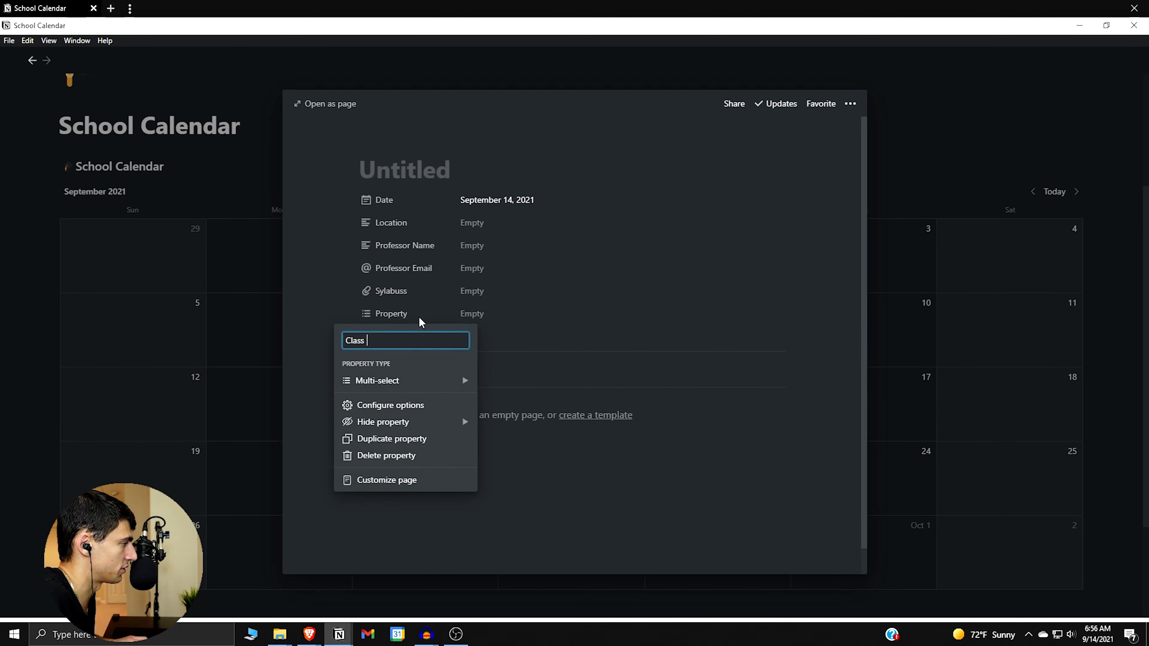
pyautogui.press('Return')
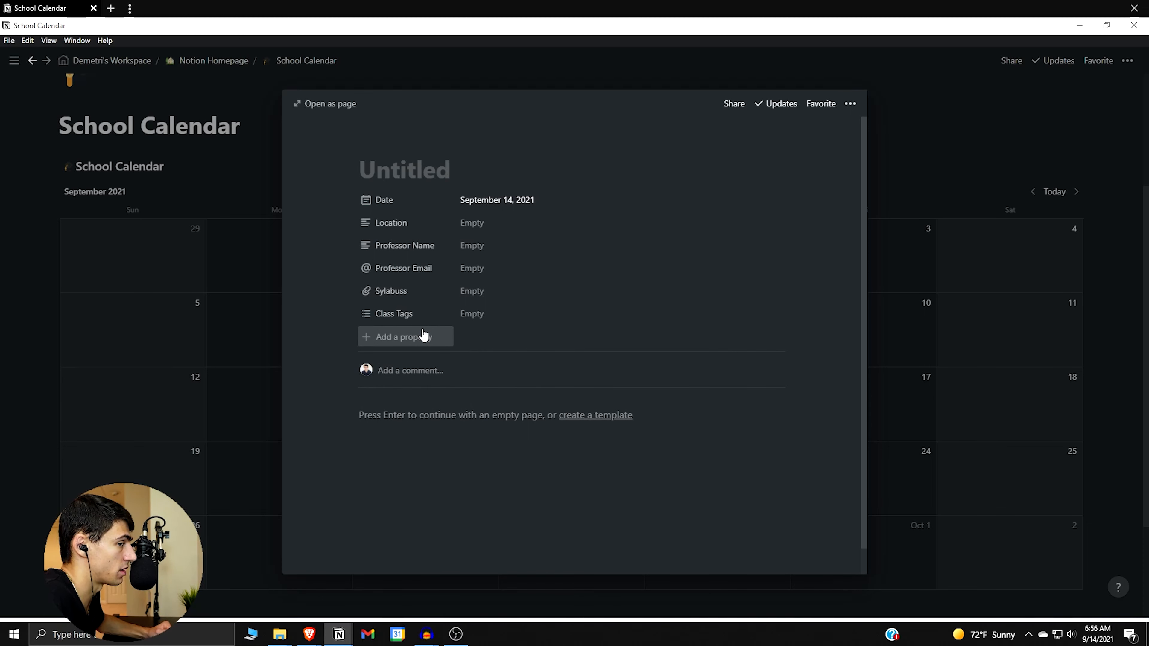
# Add a Multi-select property named 'HW - Test - Quiz'.
pyautogui.click(424, 335)
pyautogui.moveTo(459, 407)
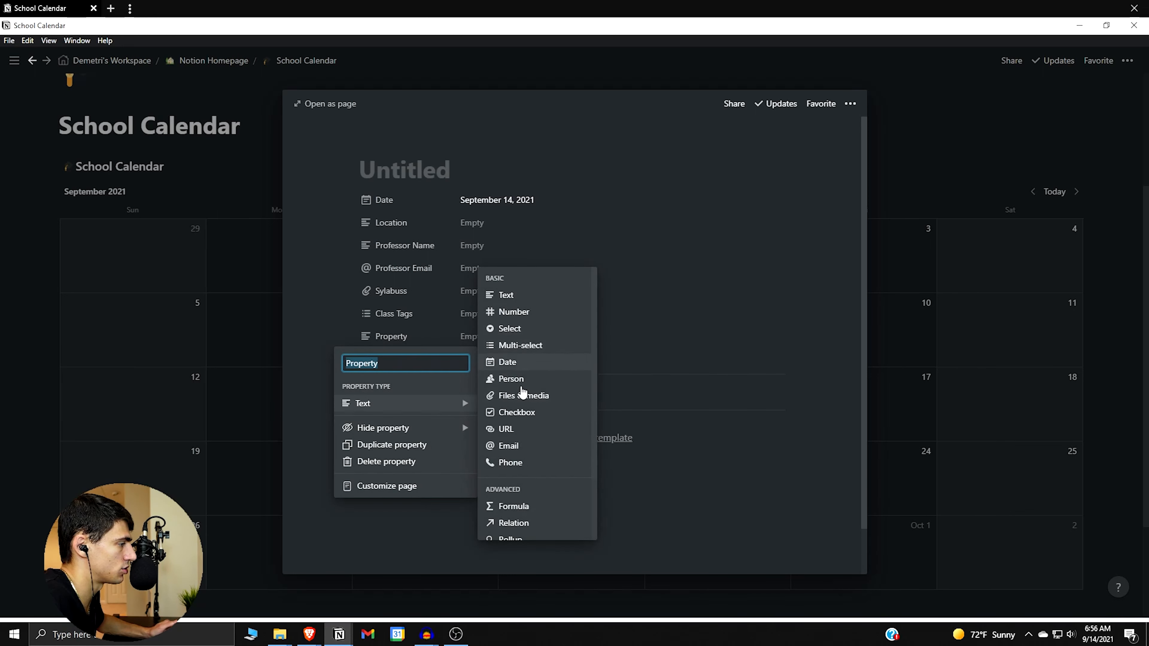
pyautogui.click(525, 346)
pyautogui.click(402, 337)
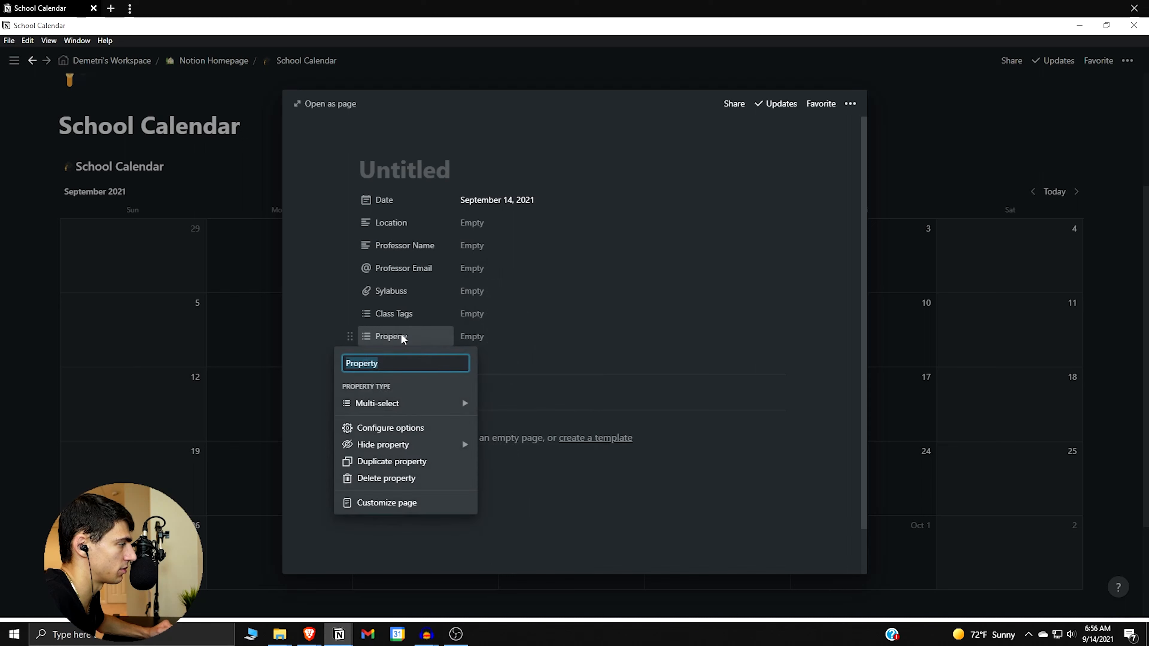
pyautogui.write('HW - Test - Qi')
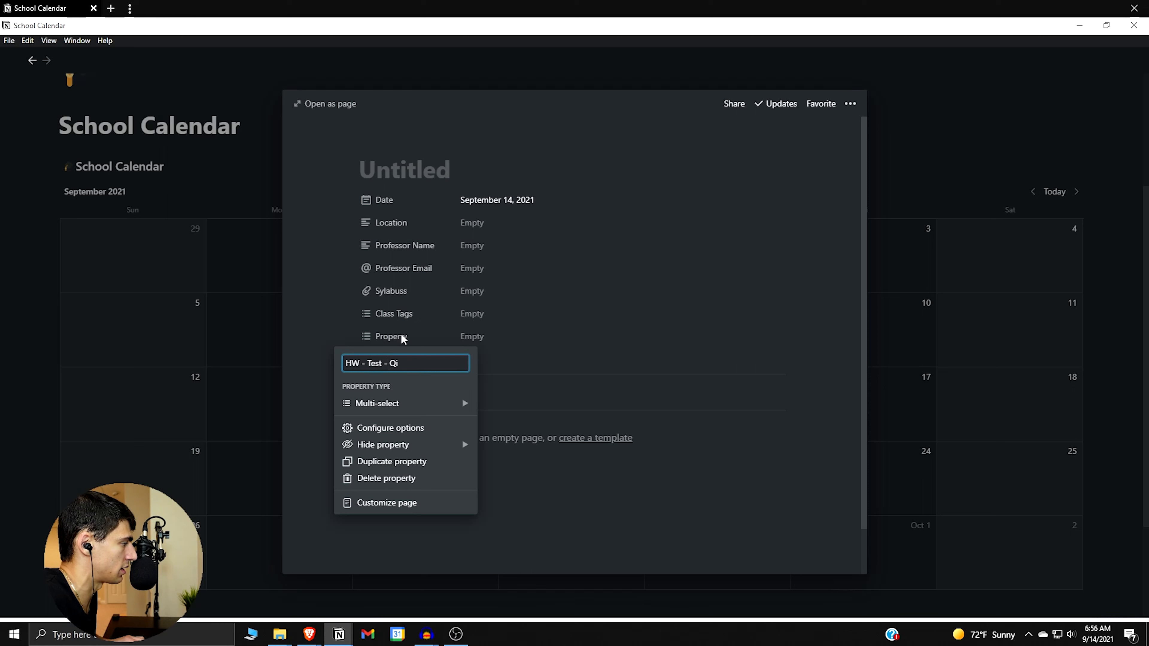
pyautogui.hotkey('ctrl', 'BackSpace')
pyautogui.hotkey('ctrl', 'BackSpace')
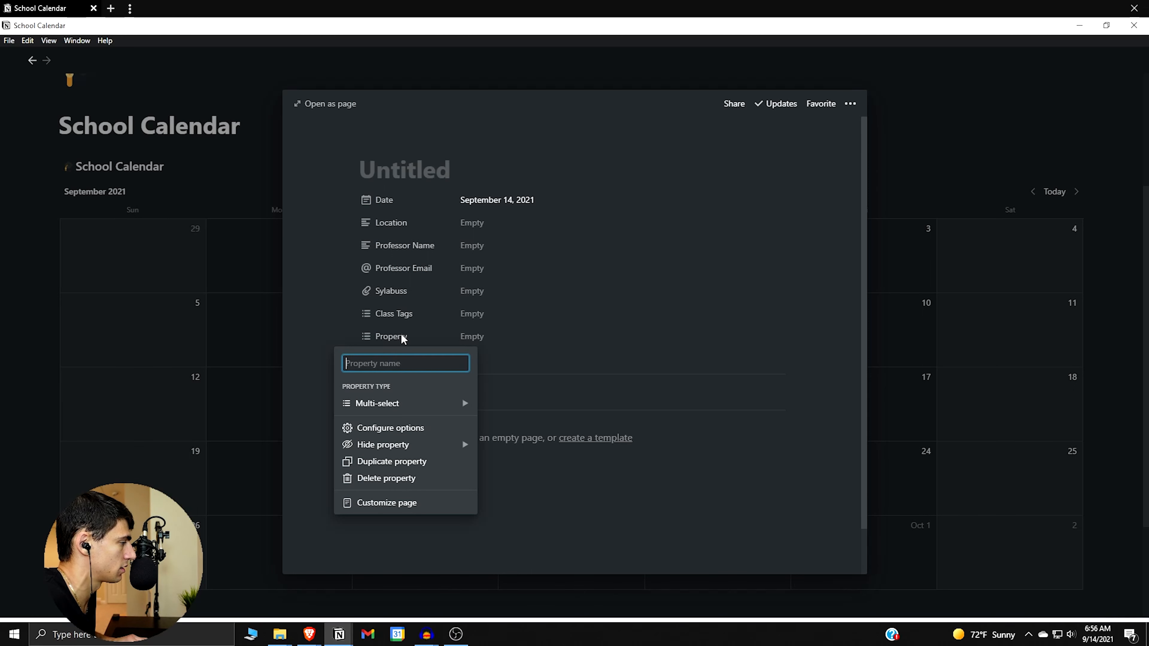
pyautogui.write('HW - Test - Quiz')
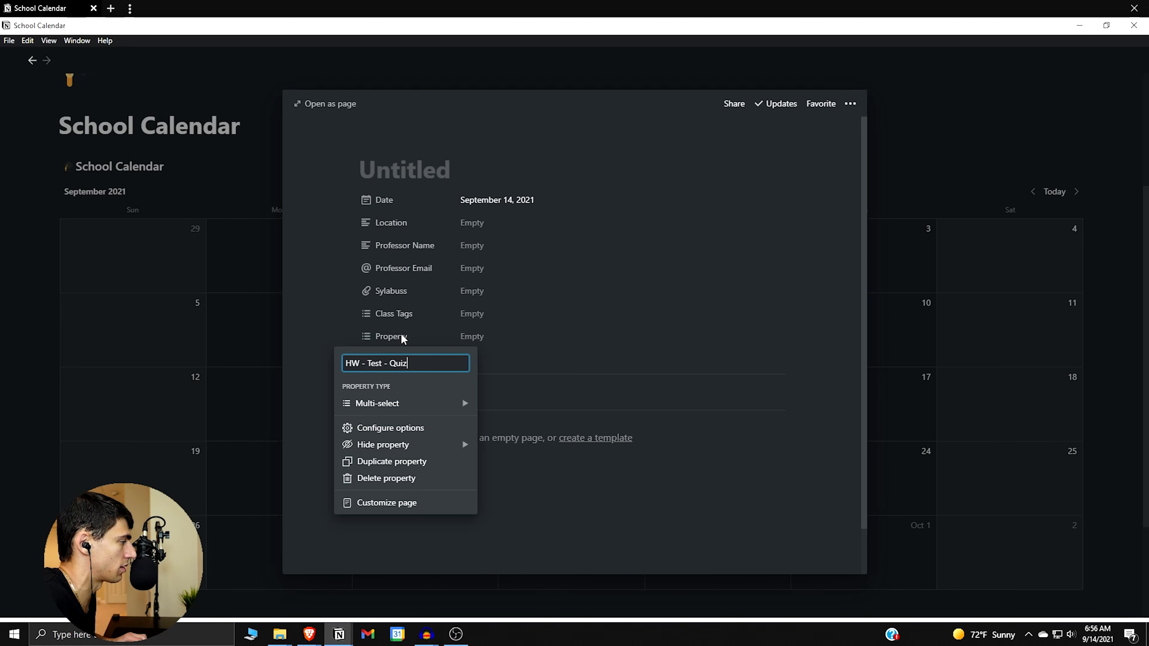
pyautogui.press('Return')
pyautogui.click(413, 358)
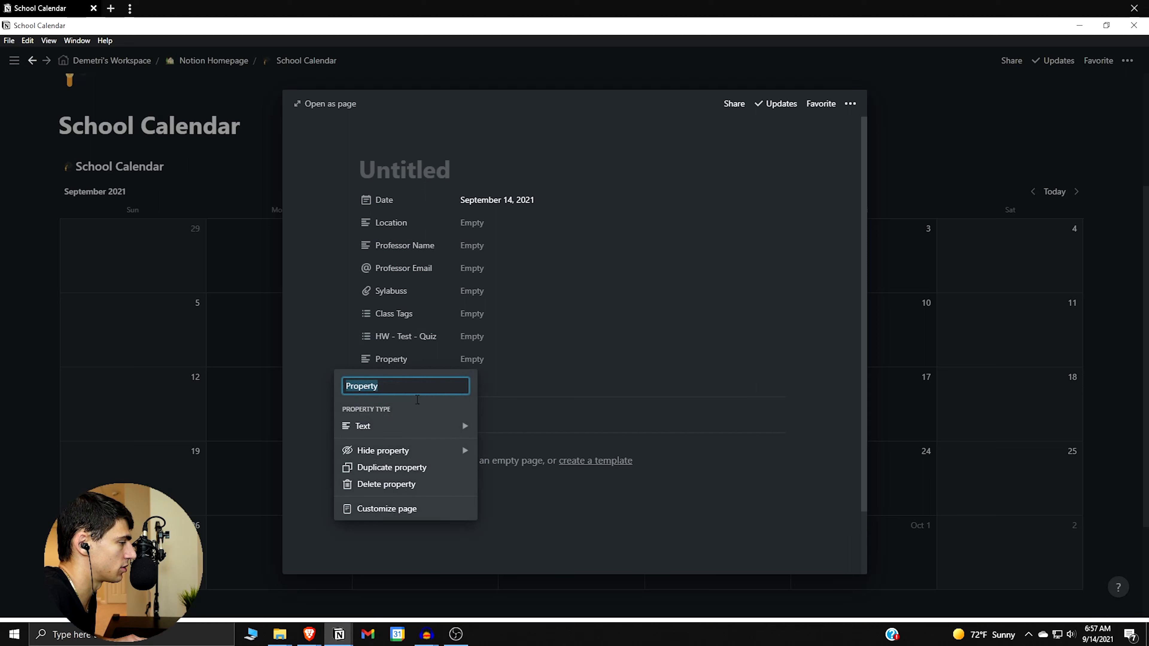
# Name the new property Items Due and keep it as text after cancelling the Relation setup.
pyautogui.moveTo(438, 430)
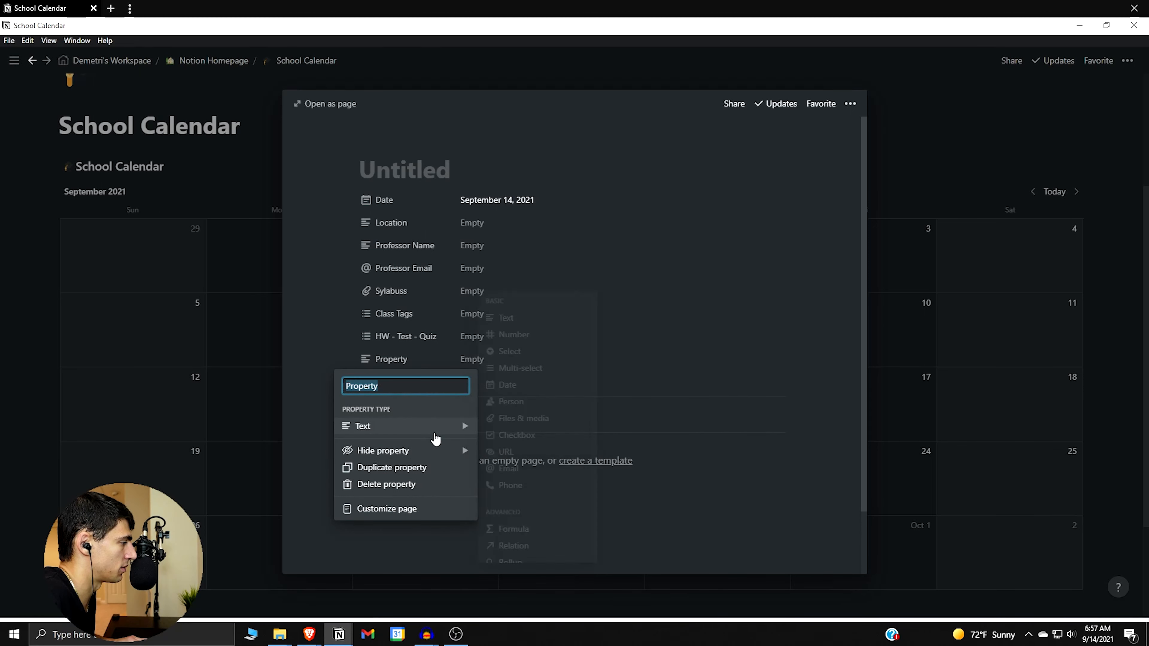
pyautogui.write('Items Due')
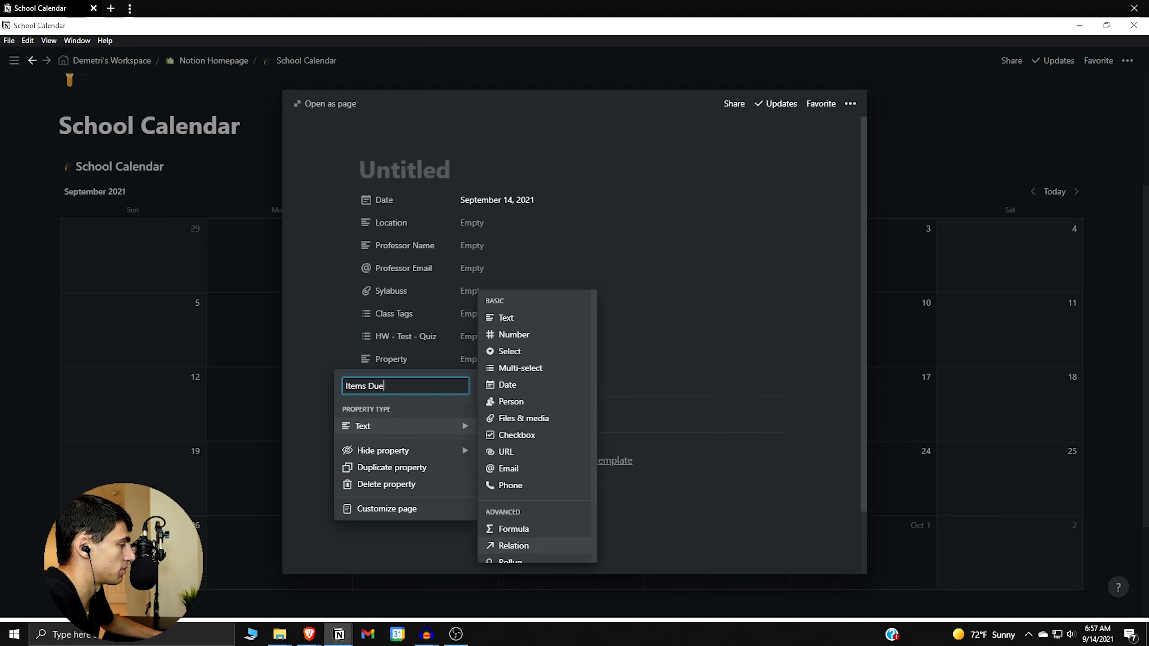
pyautogui.scroll(-2, 534, 484)
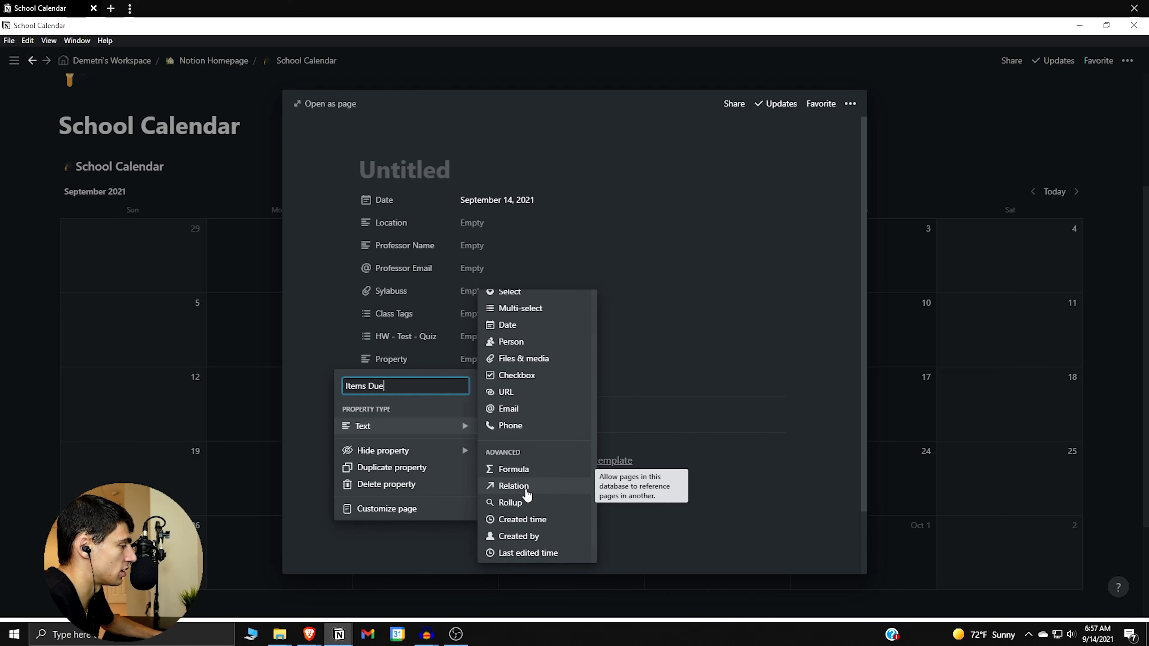
pyautogui.click(526, 491)
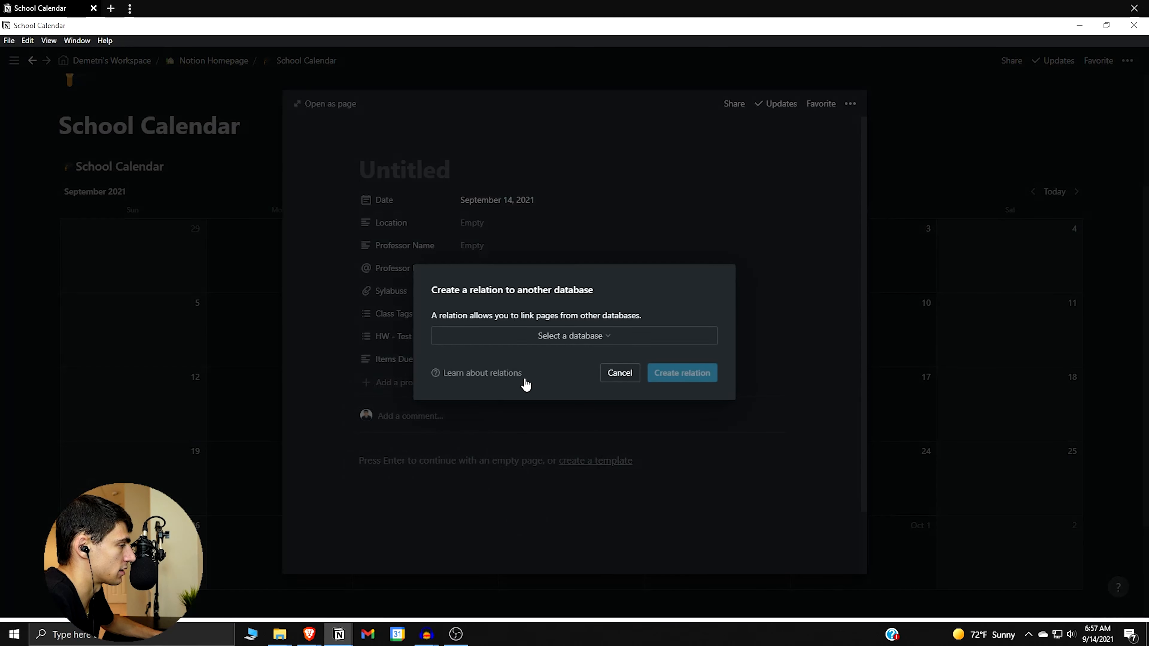
pyautogui.click(613, 374)
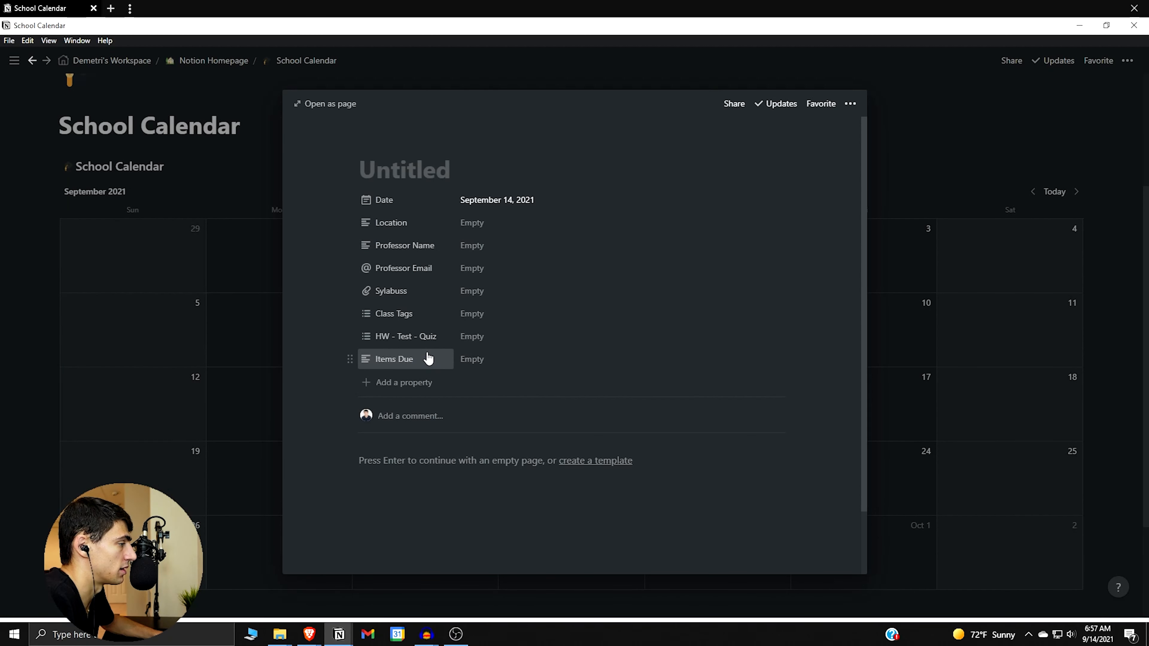
# Create a calendar entry template with an orange book icon.
pyautogui.click(595, 461)
pyautogui.click(382, 170)
pyautogui.click(390, 227)
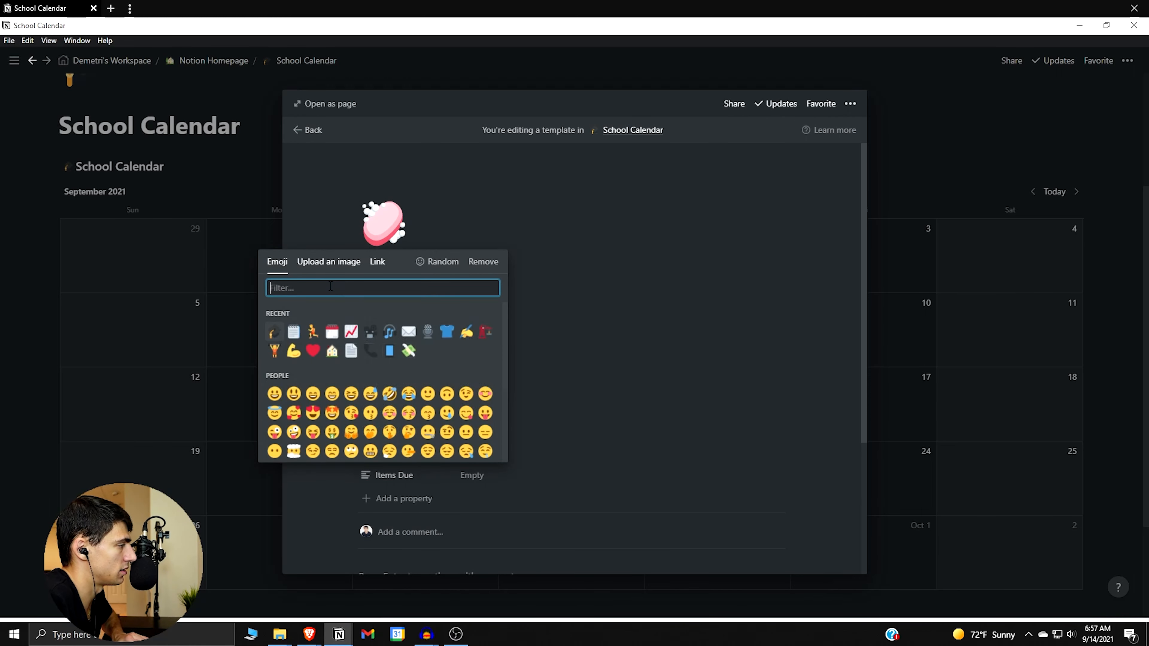
pyautogui.write('notes')
pyautogui.press('BackSpace')
pyautogui.press('BackSpace')
pyautogui.press('BackSpace')
pyautogui.press('BackSpace')
pyautogui.press('BackSpace')
pyautogui.write('book')
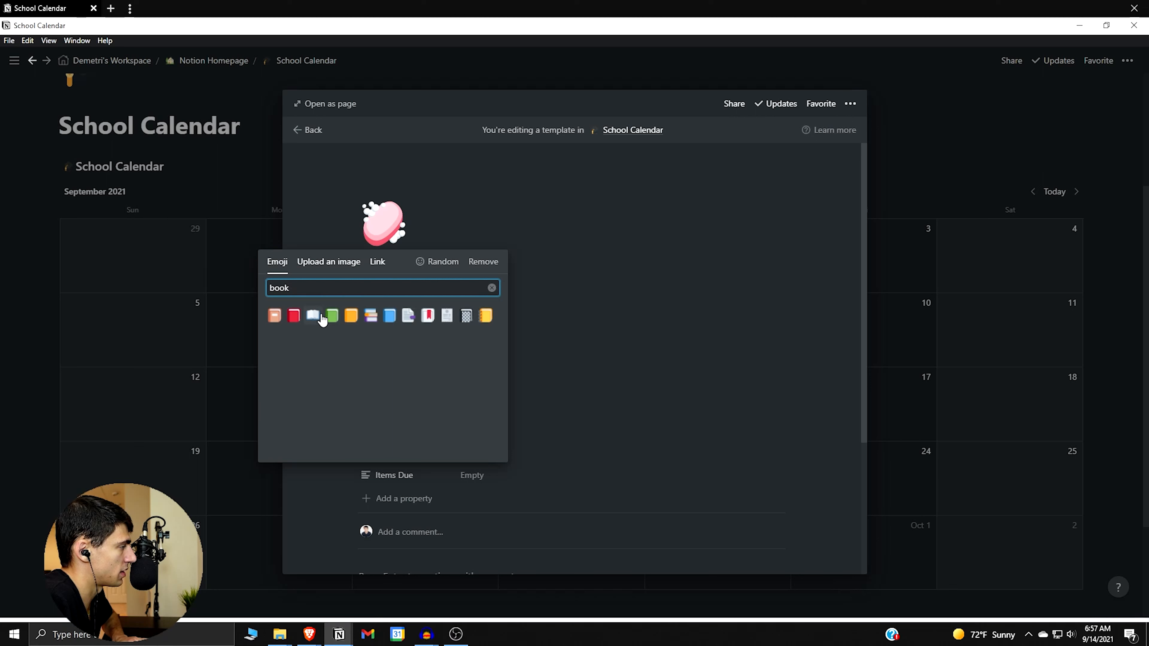
pyautogui.click(352, 317)
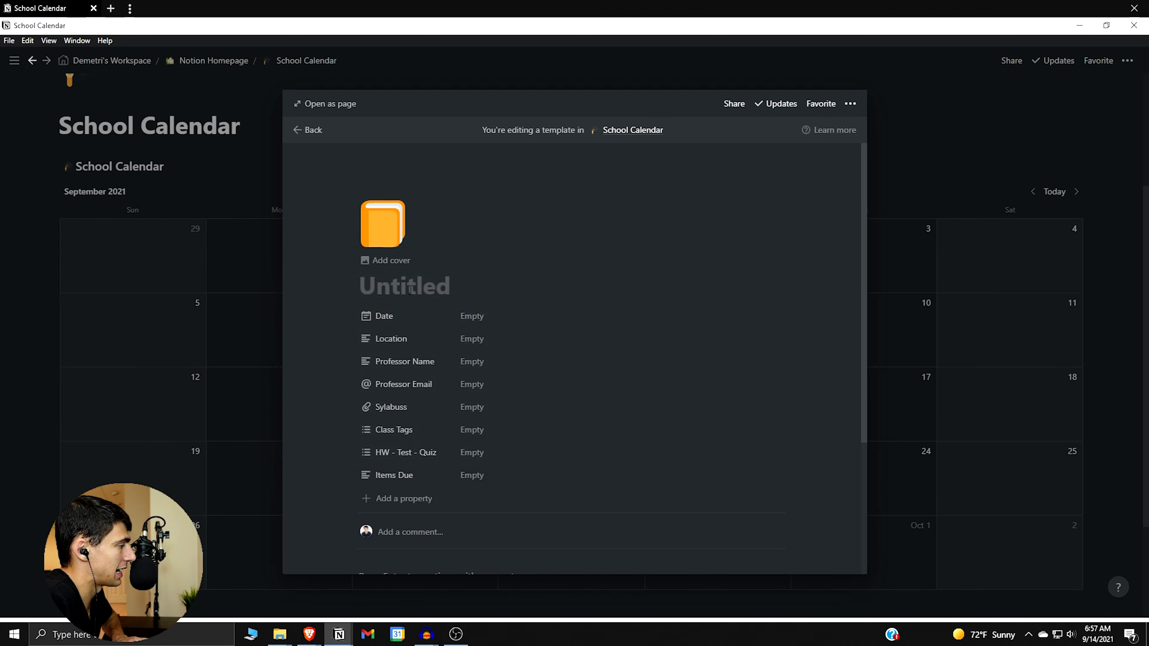
# Add a 'Notes:' Heading 2 to the template, then start a new September 14 entry.
pyautogui.scroll(-3, 470, 363)
pyautogui.click(456, 387)
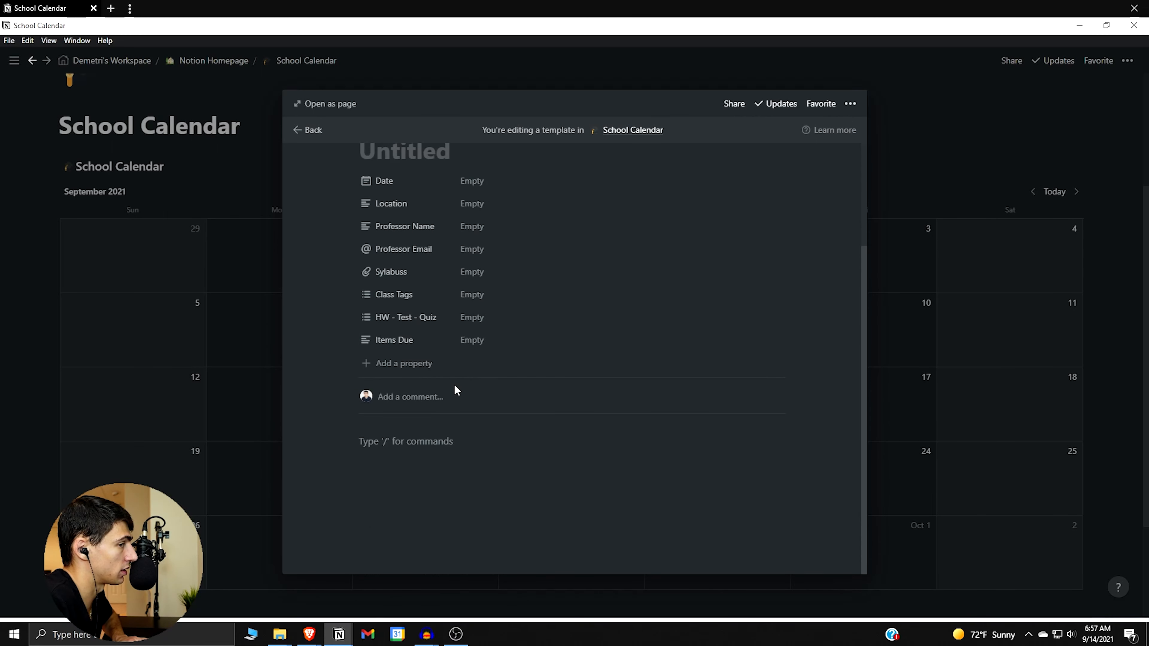
pyautogui.write('/h2')
pyautogui.press('Return')
pyautogui.write('Notes:')
pyautogui.press('Return')
pyautogui.write('/')
pyautogui.press('BackSpace')
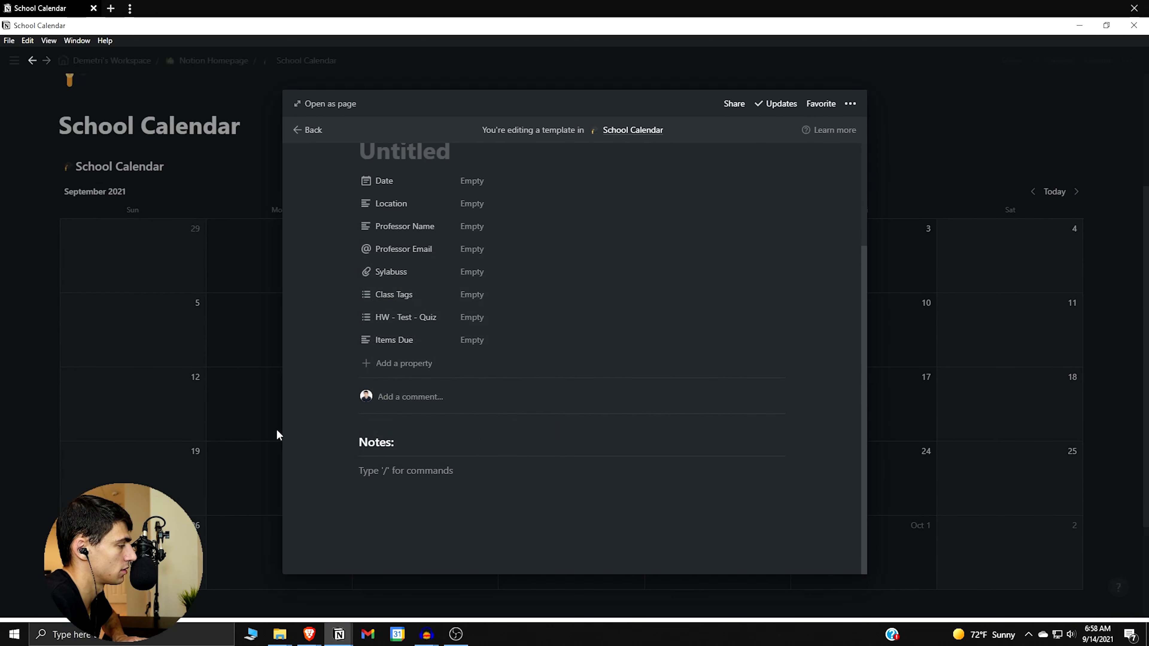
pyautogui.click(351, 440)
pyautogui.moveTo(326, 404)
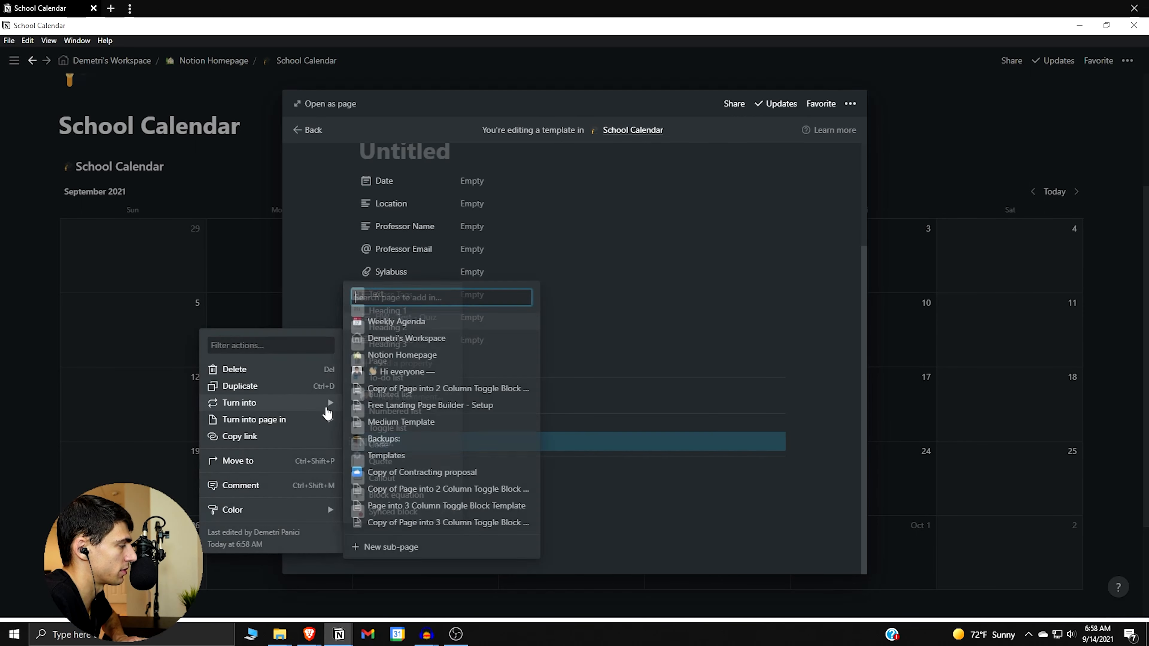
pyautogui.click(388, 327)
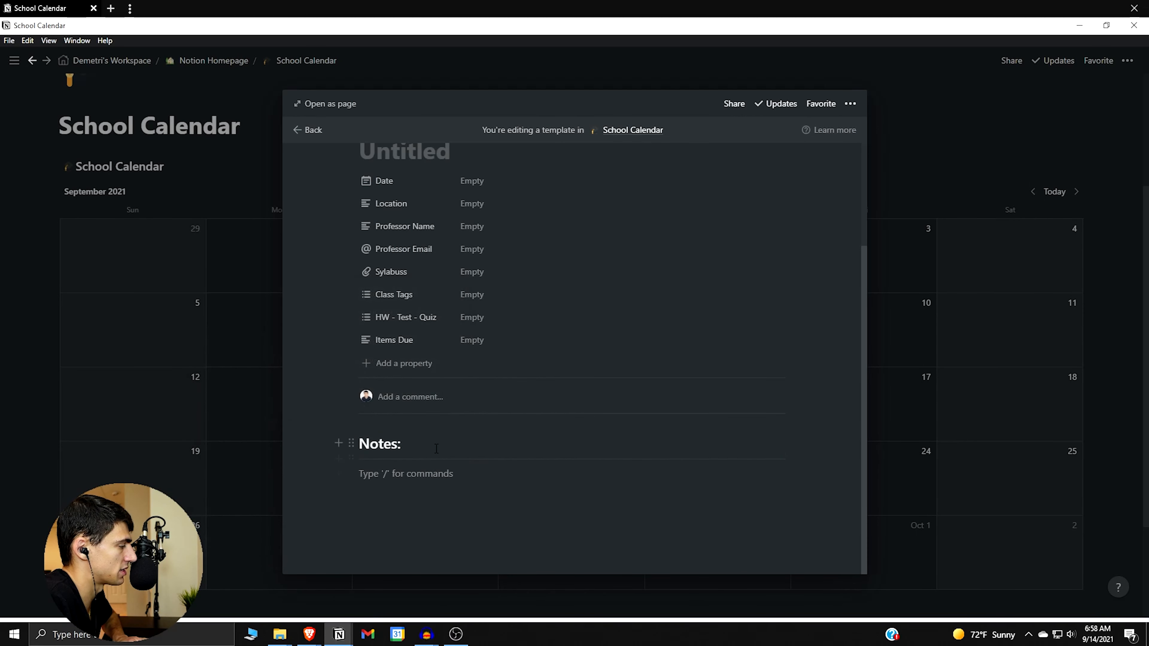
pyautogui.scroll(3, 573, 357)
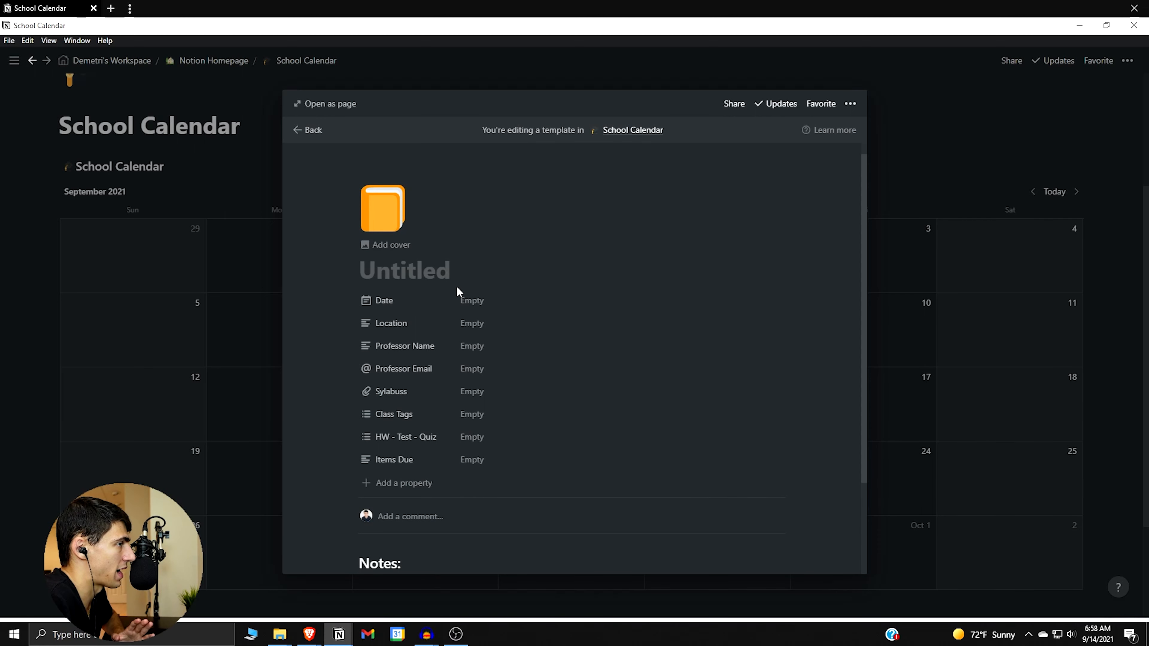
pyautogui.scroll(-3, 456, 292)
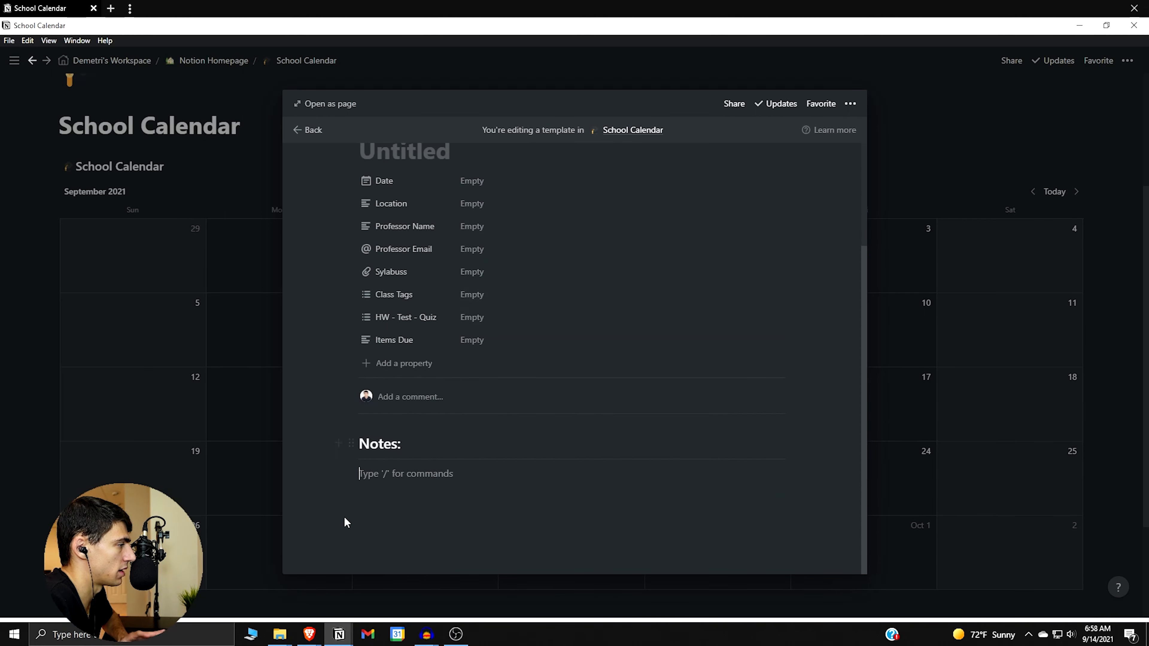
pyautogui.scroll(3, 570, 346)
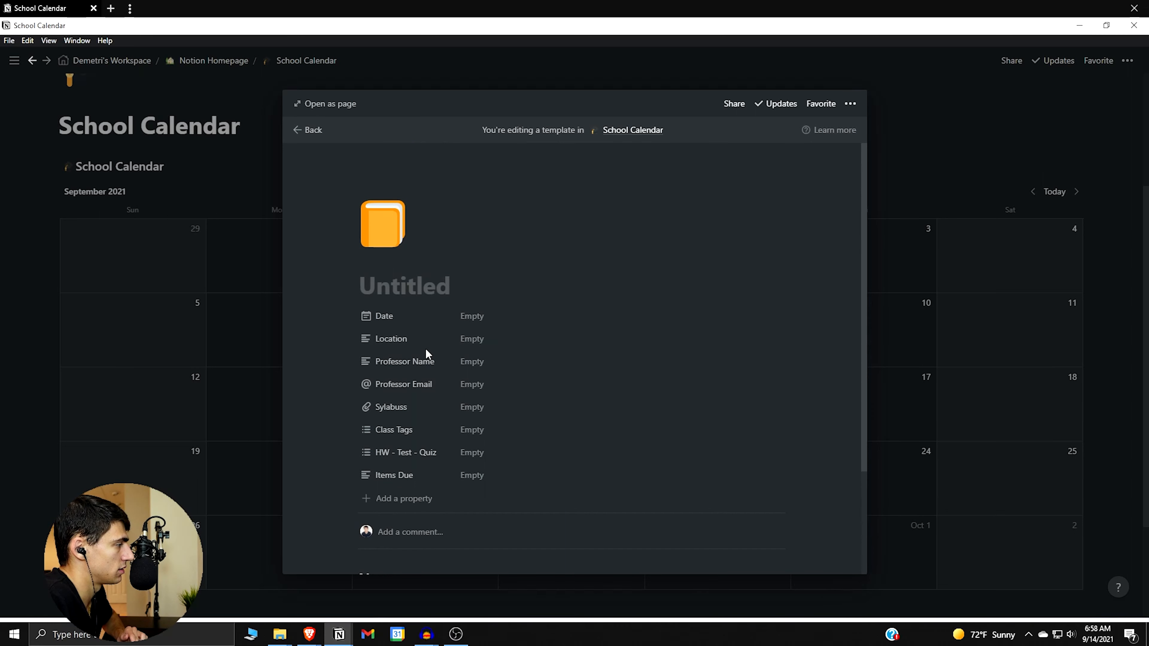
pyautogui.scroll(-3, 427, 354)
pyautogui.scroll(2, 464, 376)
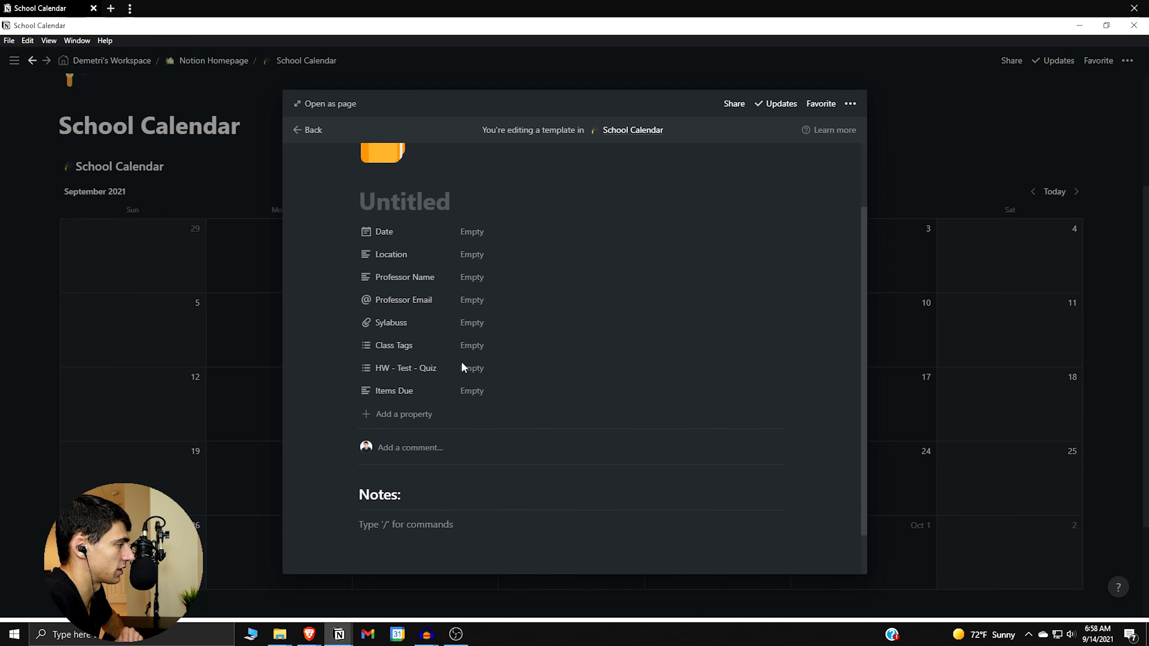
pyautogui.click(277, 349)
pyautogui.click(402, 396)
# Apply the class template, name the entry 'Example', and keep it on September 14.
pyautogui.scroll(-3, 494, 419)
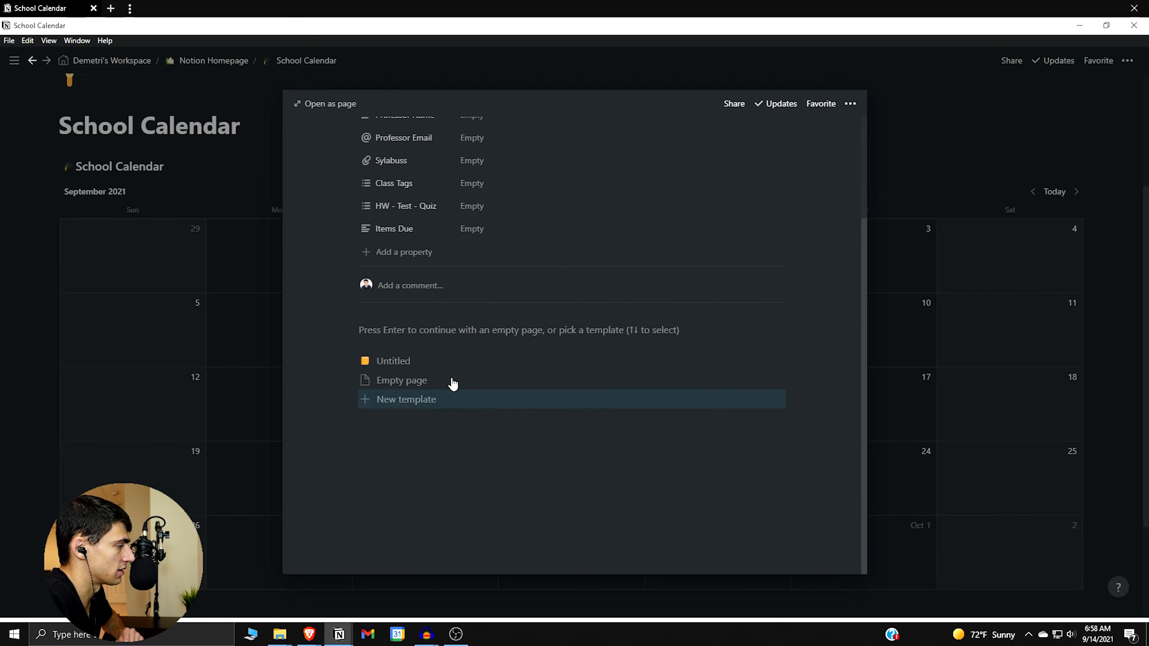
pyautogui.click(453, 363)
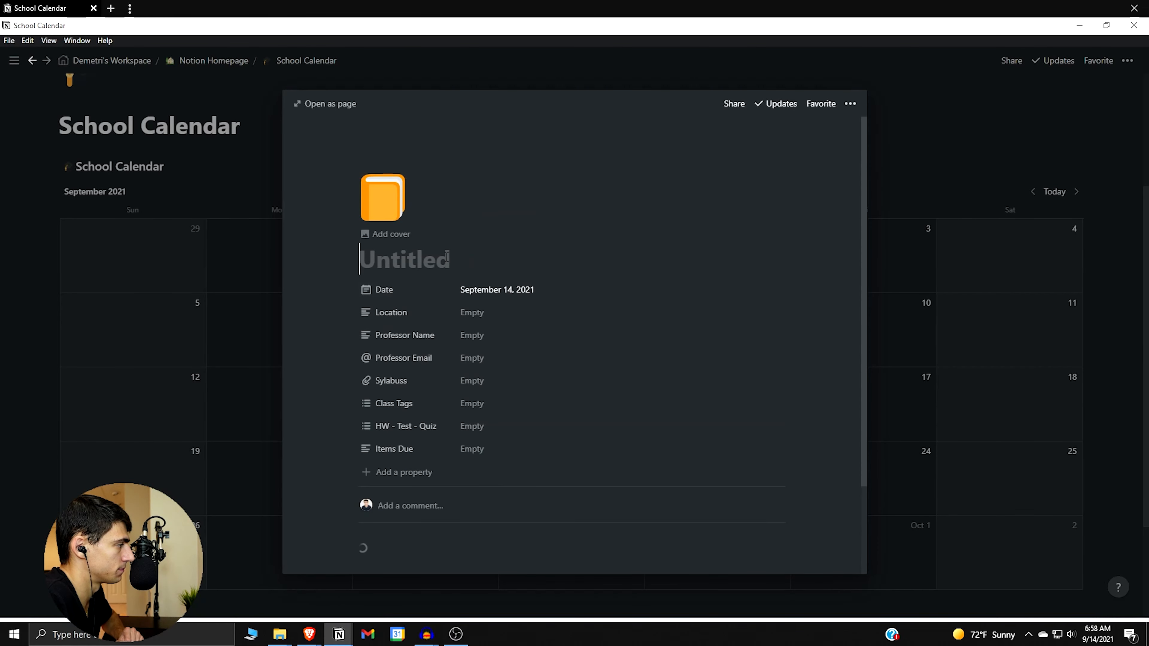
pyautogui.write('Example')
pyautogui.press('Escape')
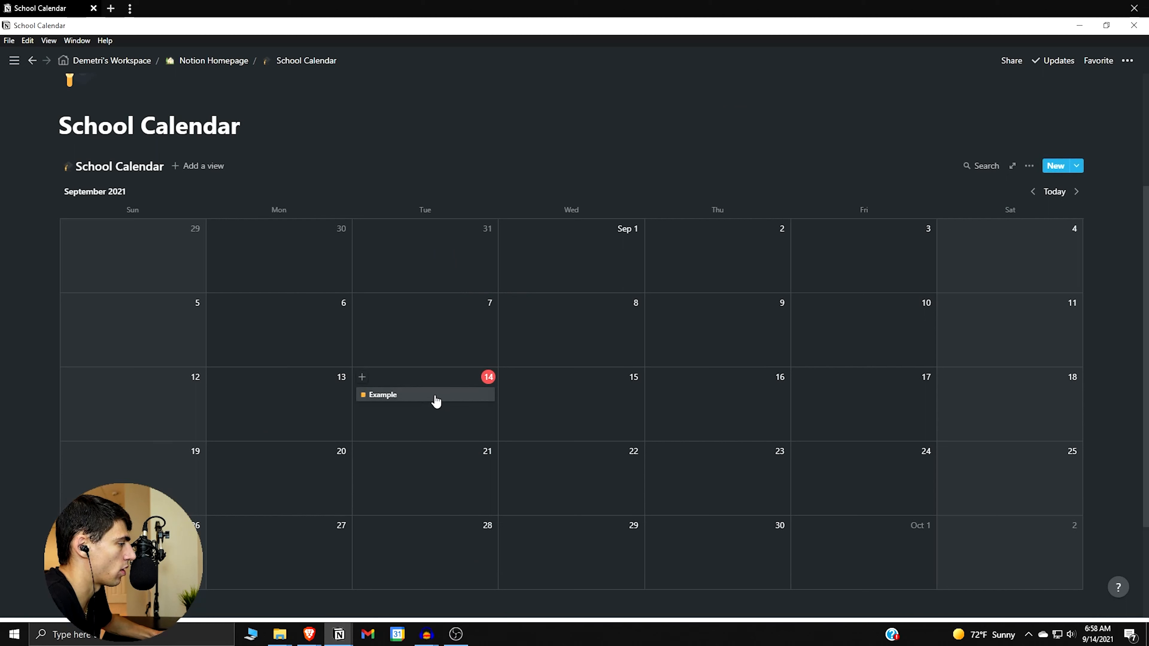
pyautogui.moveTo(402, 474); pyautogui.dragTo(429, 402)
# Duplicate the Example entry repeatedly with Ctrl+D, then delete two extra copies.
pyautogui.rightClick(429, 394)
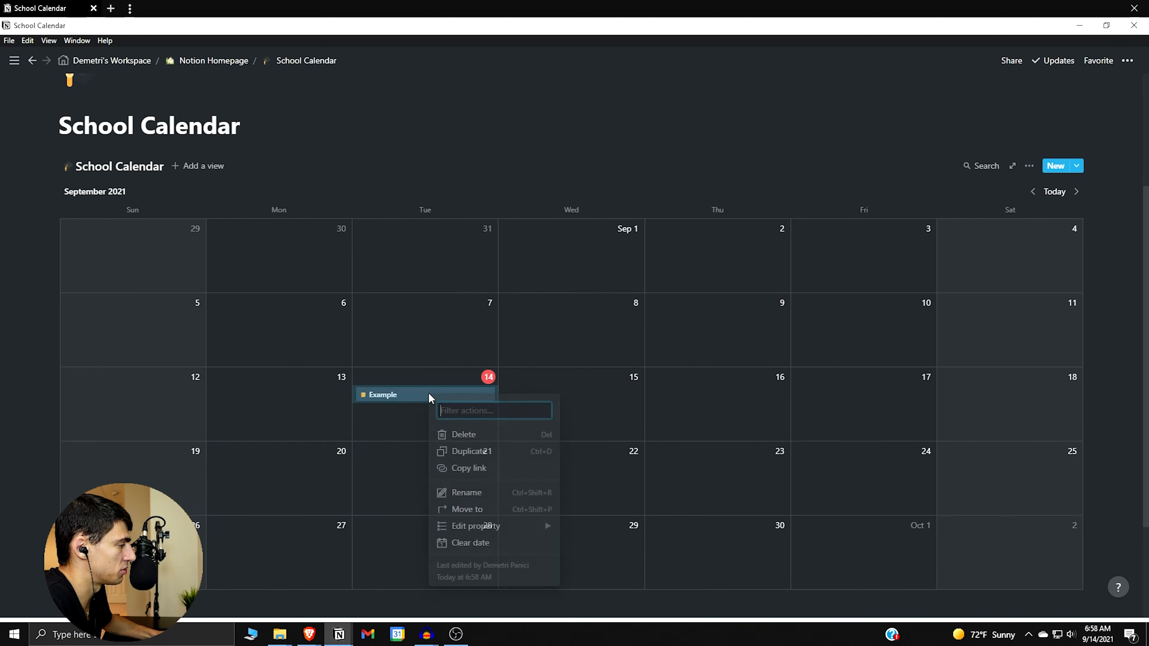
pyautogui.hotkey('ctrl', 'd')
pyautogui.hotkey('ctrl', 'd')
pyautogui.hotkey('ctrl', 'd')
pyautogui.hotkey('ctrl', 'd')
pyautogui.hotkey('ctrl', 'd')
pyautogui.hotkey('ctrl', 'd')
pyautogui.hotkey('ctrl', 'd')
pyautogui.hotkey('ctrl', 'd')
pyautogui.hotkey('ctrl', 'd')
pyautogui.hotkey('ctrl', 'd')
pyautogui.hotkey('ctrl', 'd')
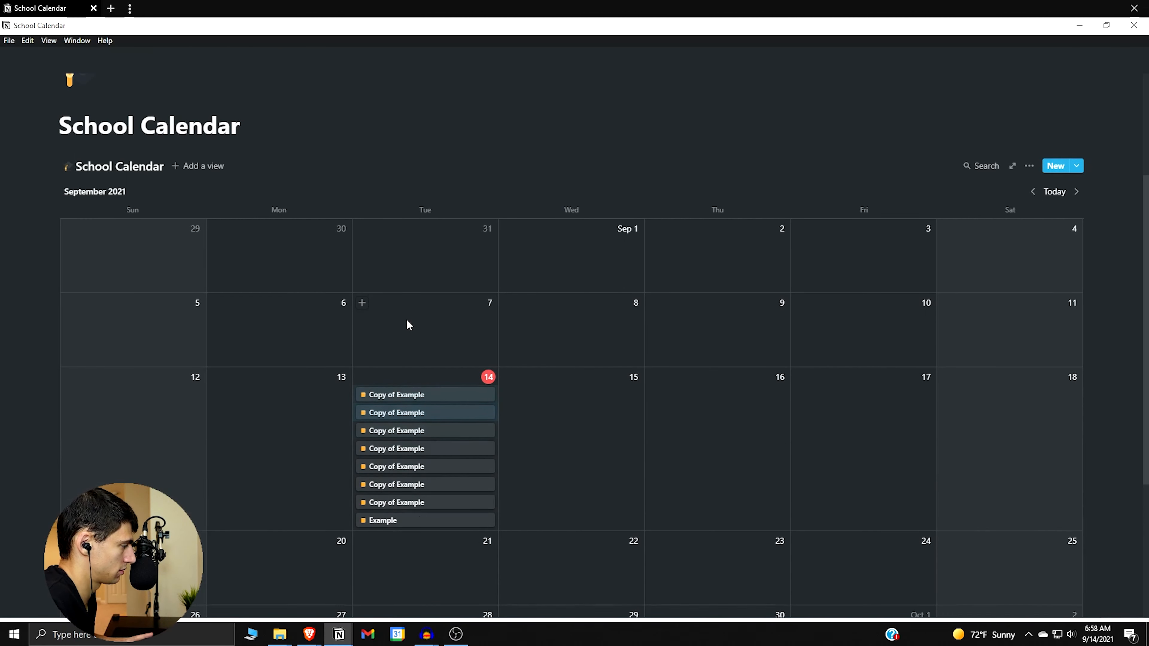
pyautogui.hotkey('ctrl', 'd')
pyautogui.hotkey('ctrl', 'd')
pyautogui.hotkey('ctrl', 'd')
pyautogui.hotkey('ctrl', 'd')
pyautogui.hotkey('ctrl', 'd')
pyautogui.scroll(-4, 542, 322)
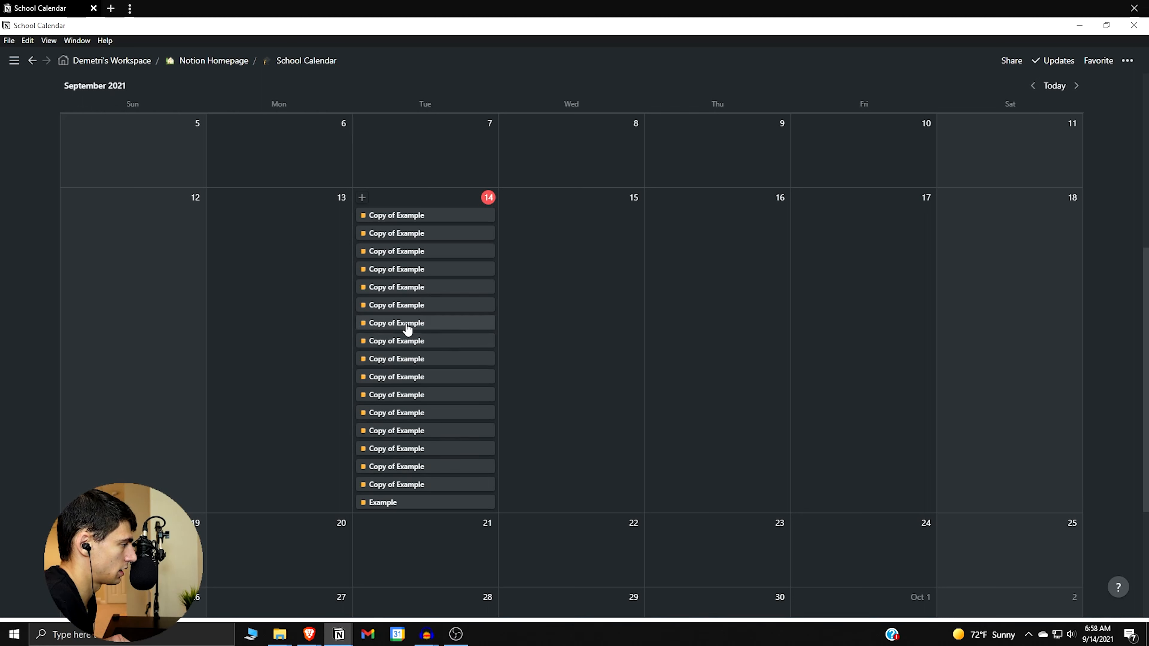
pyautogui.moveTo(501, 229); pyautogui.dragTo(464, 215)
pyautogui.press('Delete')
# Rename all the September 14 entries to 'Example Marketing Class'.
pyautogui.moveTo(571, 196); pyautogui.dragTo(398, 464)
pyautogui.rightClick(397, 465)
pyautogui.moveTo(505, 560)
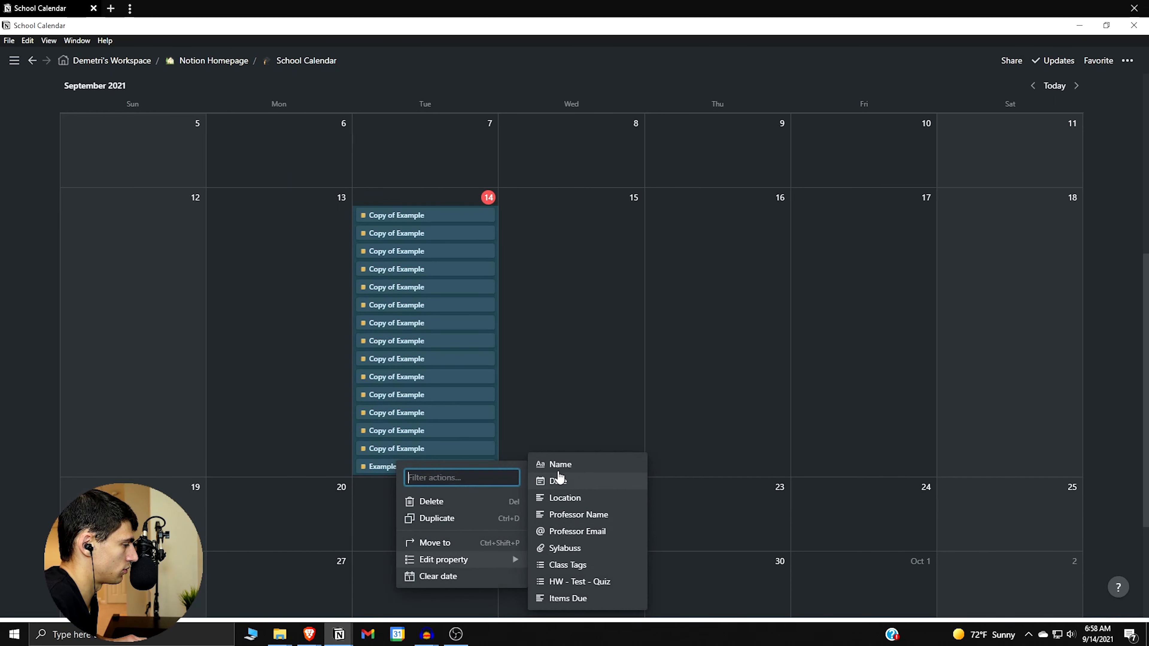
pyautogui.click(543, 469)
pyautogui.hotkey('ctrl', 'BackSpace')
pyautogui.hotkey('ctrl', 'BackSpace')
pyautogui.hotkey('ctrl', 'BackSpace')
pyautogui.write('Example Marketing Class')
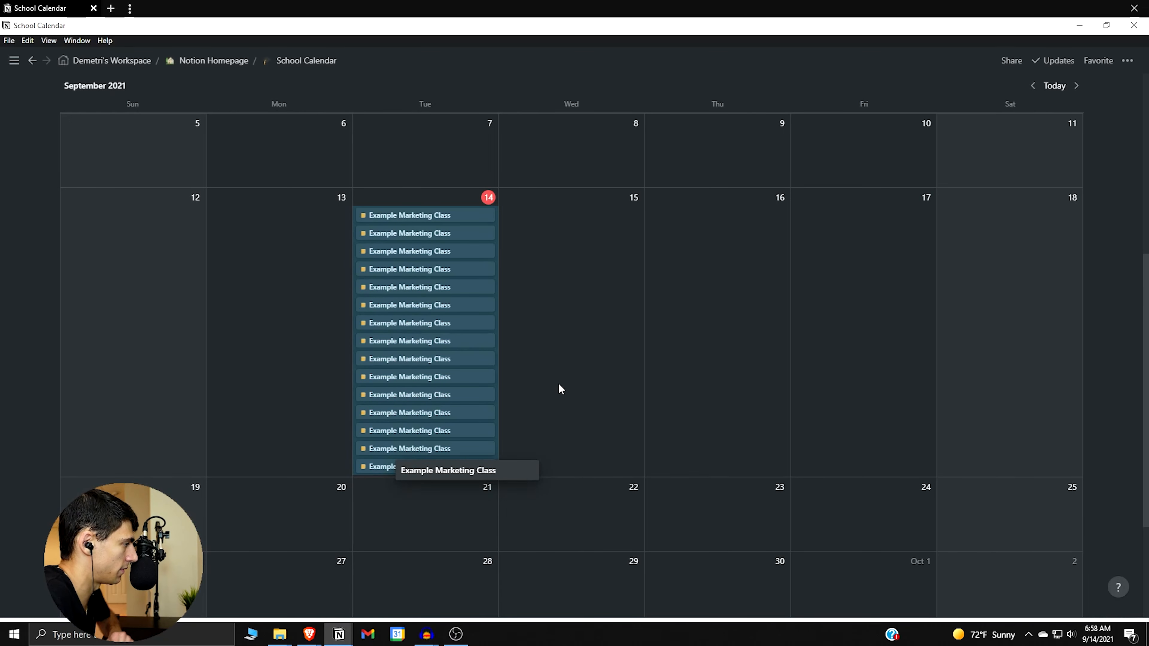
pyautogui.click(560, 399)
# Open an Example Marketing Class entry and give it the class tag MARK 550.
pyautogui.click(472, 226)
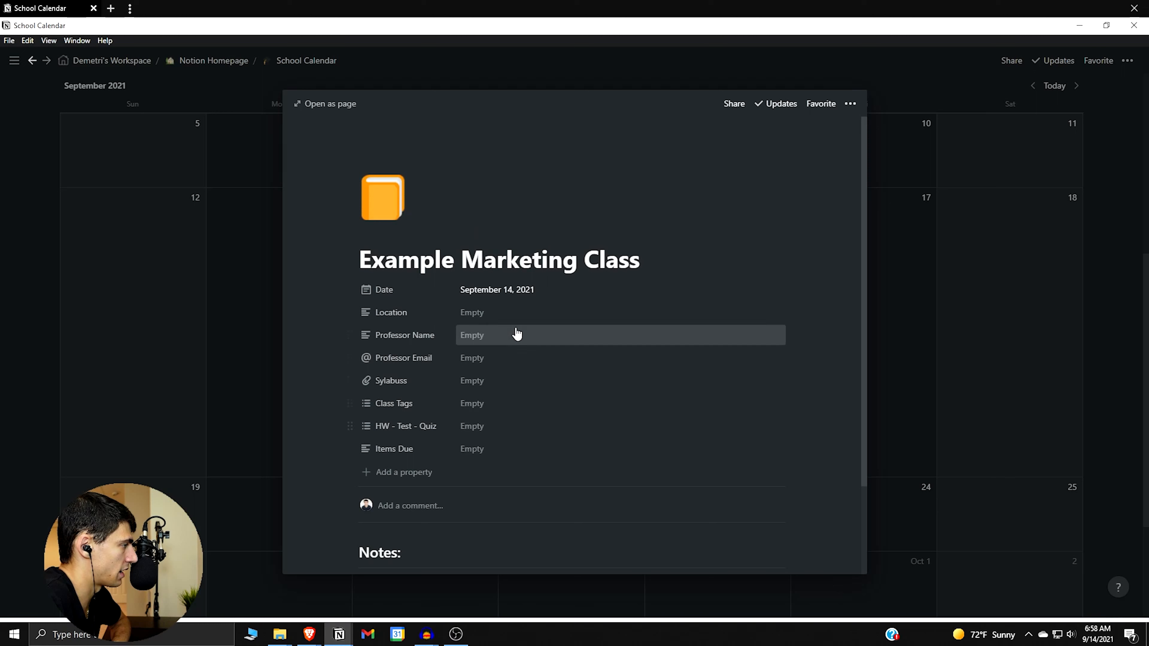
pyautogui.click(505, 402)
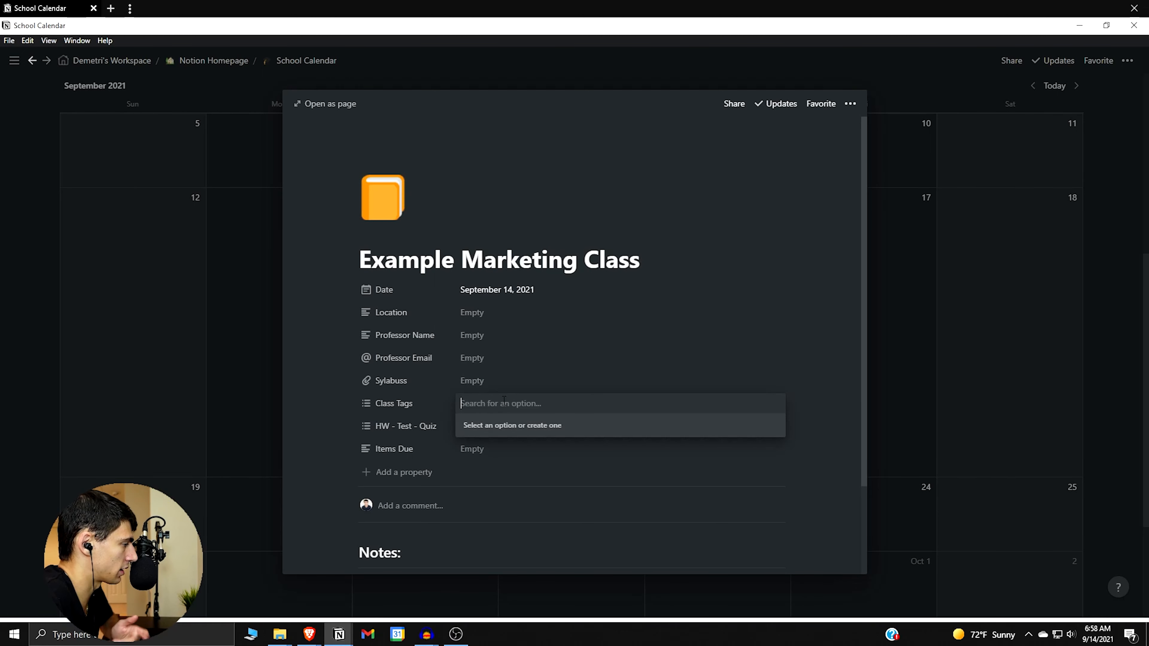
pyautogui.write('MARK 550')
pyautogui.press('Return')
pyautogui.press('Escape')
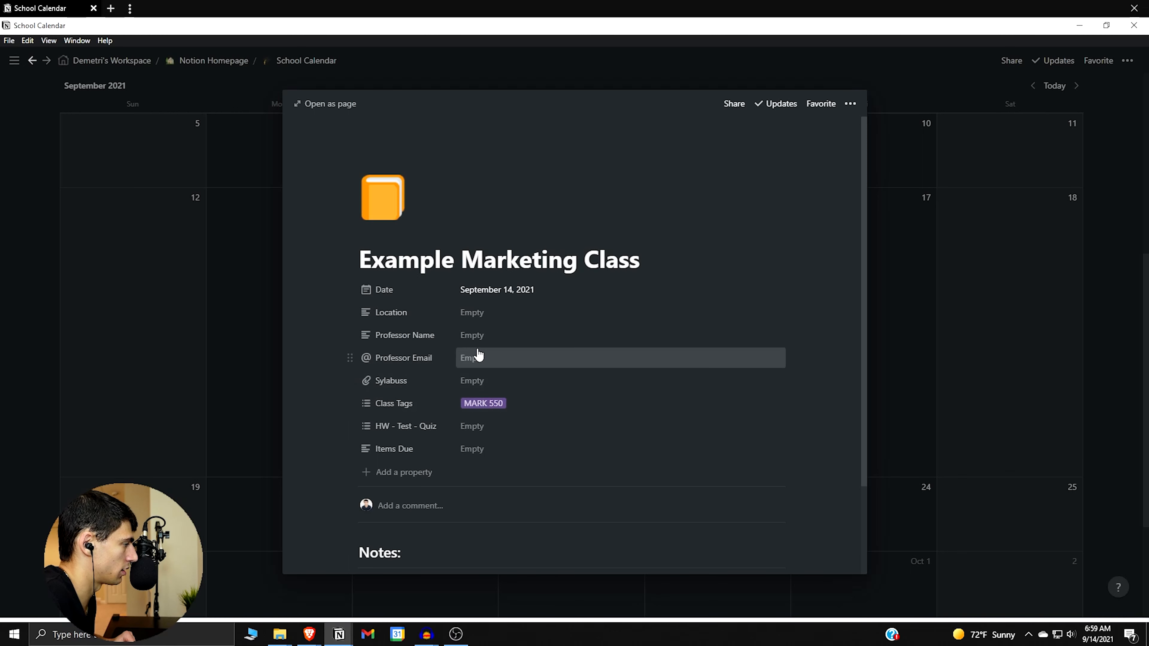
# Fill in the professor's name and e-mail and set Location to Room 558.
pyautogui.click(494, 333)
pyautogui.write('Joe Smo')
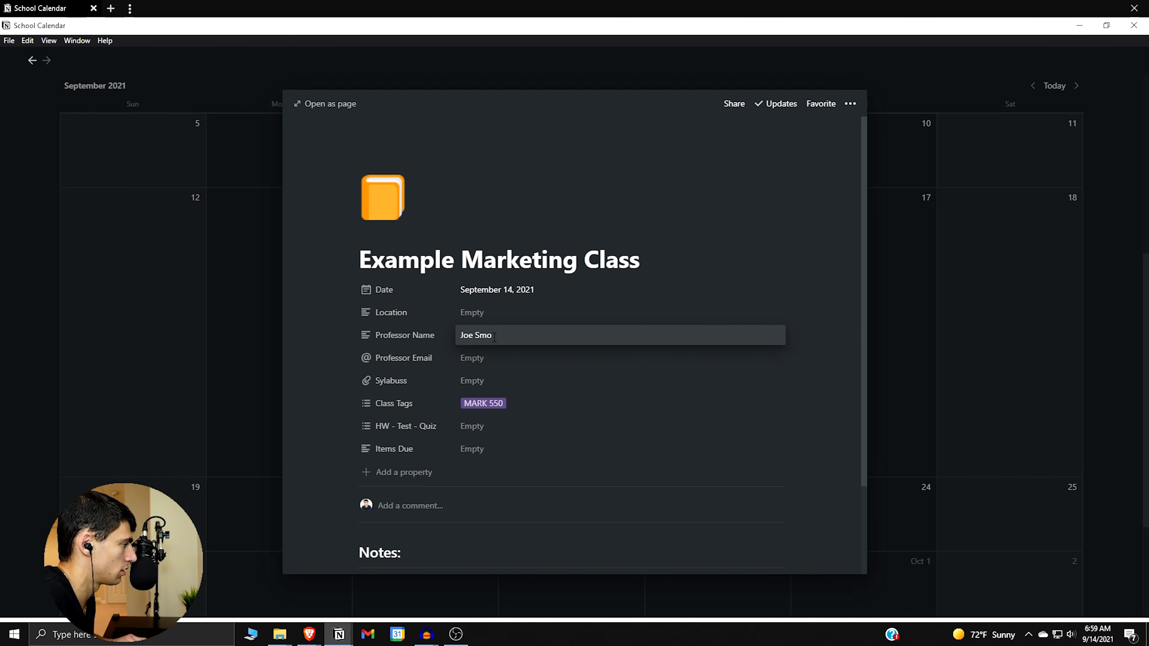
pyautogui.click(498, 356)
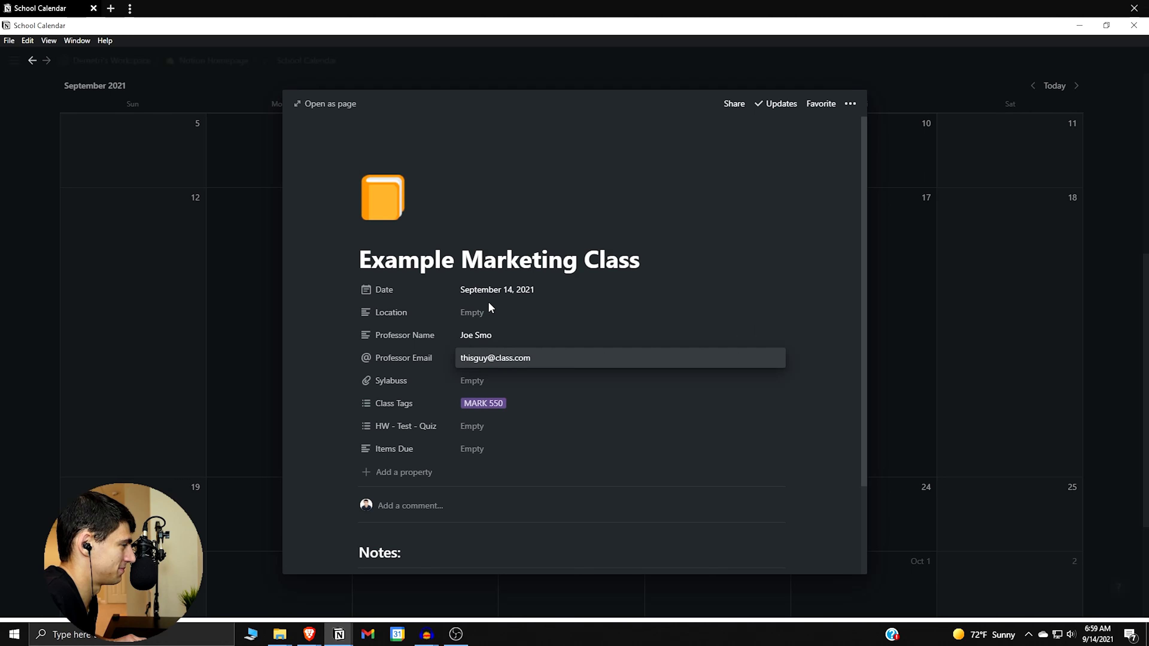
pyautogui.click(490, 311)
pyautogui.write('Room 558')
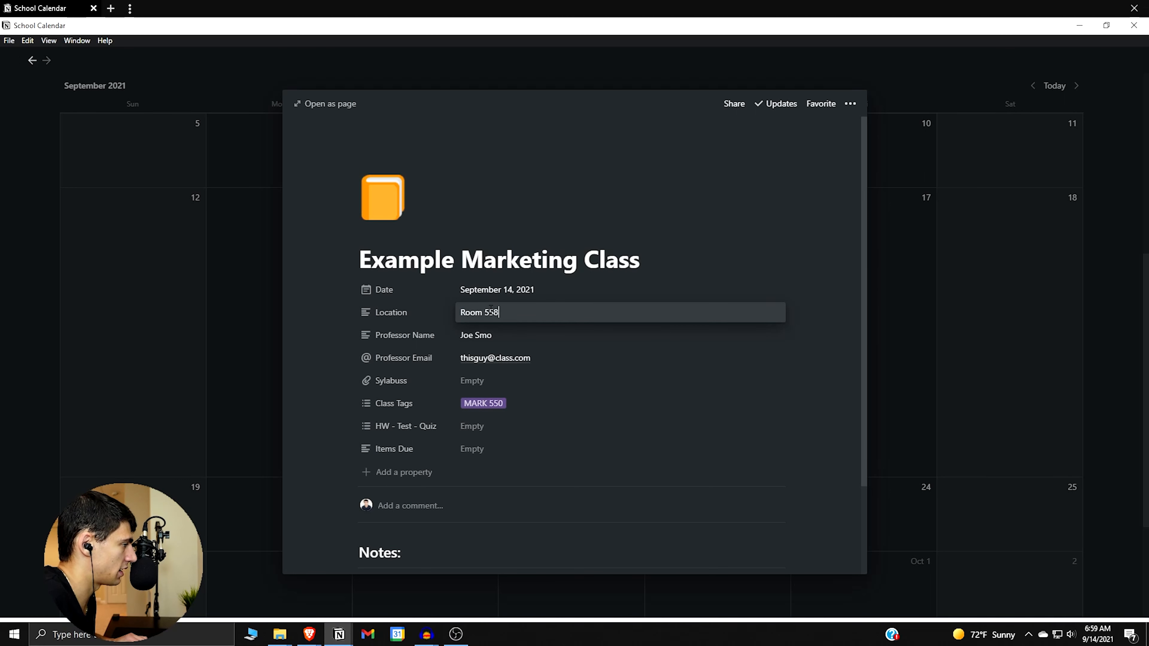
pyautogui.click(478, 376)
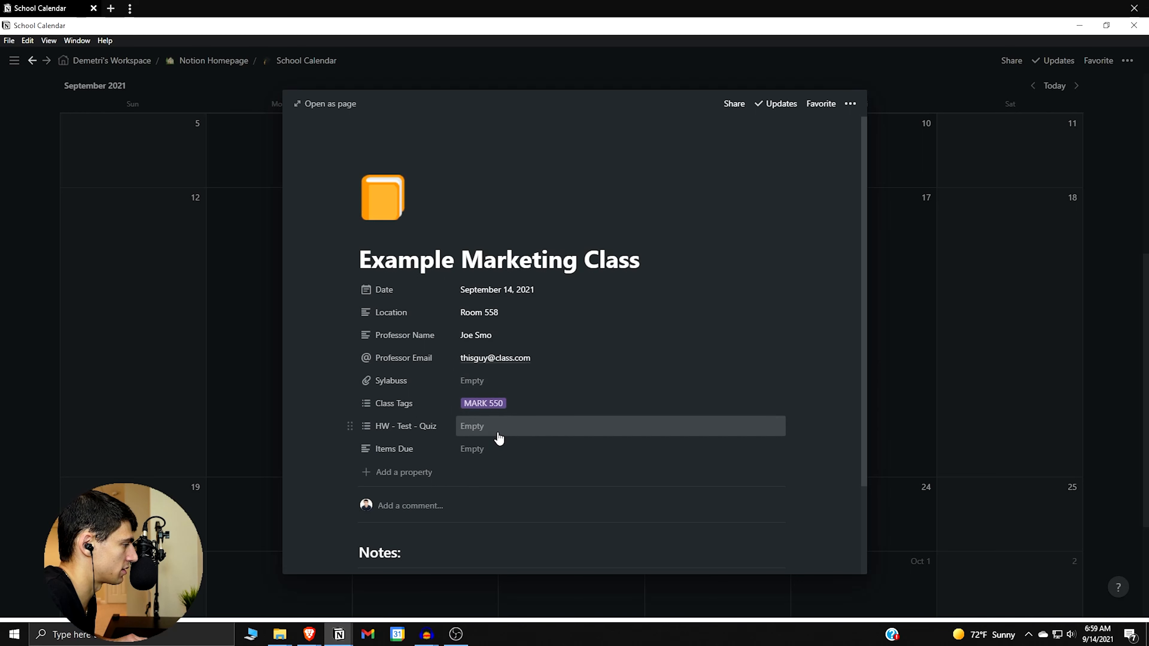
pyautogui.click(270, 334)
# Delete the extra Example Marketing Class copies on September 14.
pyautogui.click(428, 219)
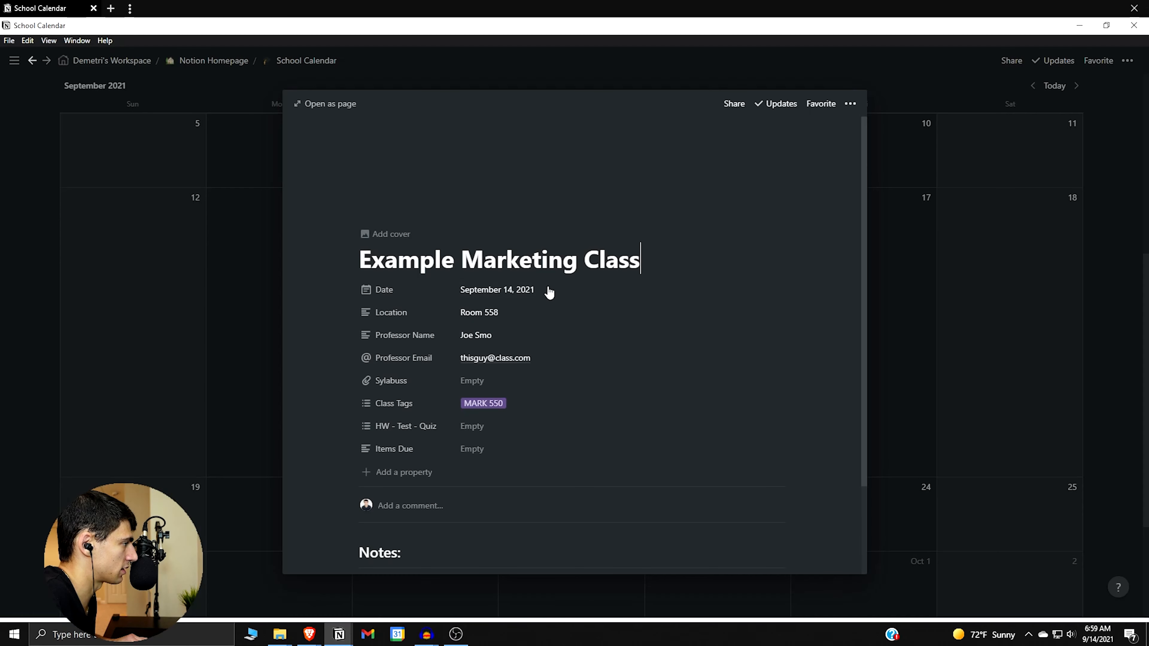
pyautogui.click(226, 391)
pyautogui.moveTo(523, 224); pyautogui.dragTo(313, 485)
pyautogui.press('Delete')
# Duplicate the Example Marketing Class entry repeatedly until September 14 holds fifteen copies.
pyautogui.rightClick(437, 246)
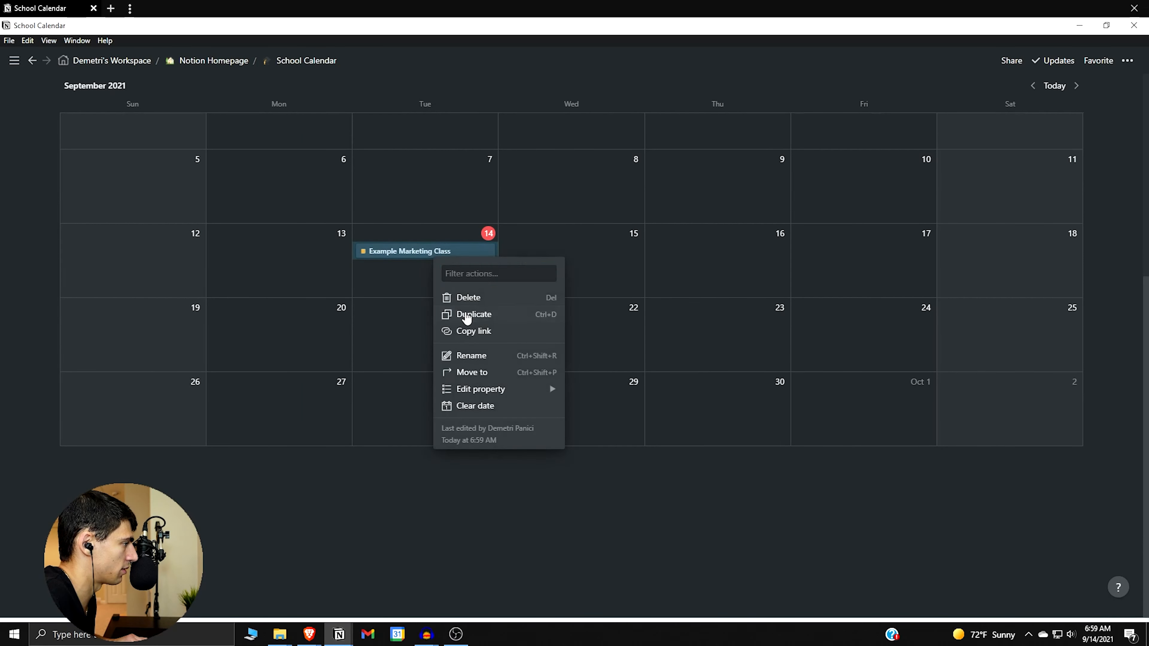
pyautogui.click(466, 313)
pyautogui.hotkey('ctrl', 'd')
pyautogui.hotkey('ctrl', 'd')
pyautogui.hotkey('ctrl', 'd')
pyautogui.hotkey('ctrl', 'd')
pyautogui.hotkey('ctrl', 'd')
pyautogui.hotkey('ctrl', 'd')
pyautogui.hotkey('ctrl', 'd')
pyautogui.hotkey('ctrl', 'd')
pyautogui.hotkey('ctrl', 'd')
pyautogui.hotkey('ctrl', 'd')
pyautogui.hotkey('ctrl', 'd')
pyautogui.hotkey('ctrl', 'd')
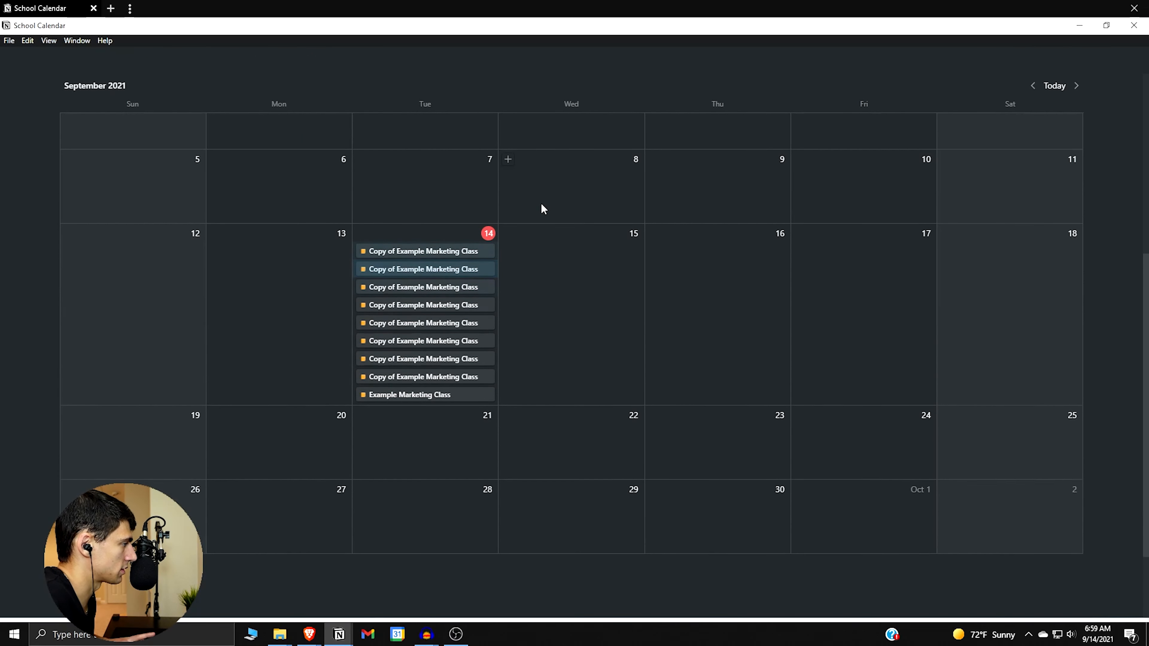
pyautogui.hotkey('ctrl', 'd')
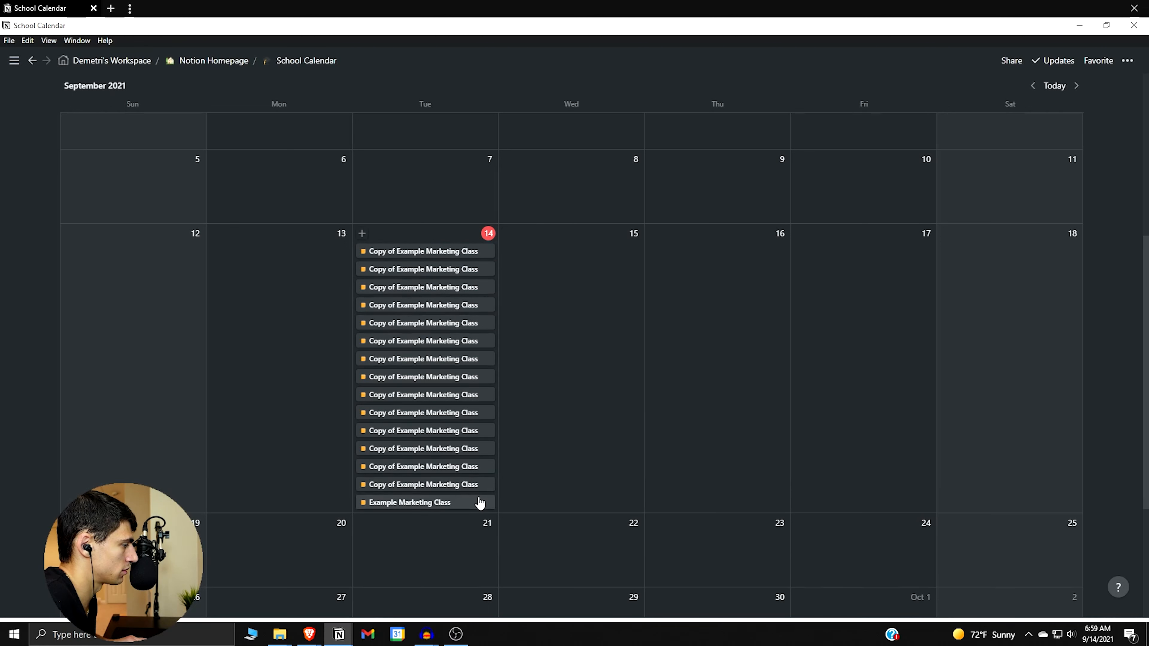
# Rename all selected copies at once by deleting the 'Copy of ' prefix.
pyautogui.moveTo(519, 230); pyautogui.dragTo(399, 485)
pyautogui.rightClick(399, 484)
pyautogui.moveTo(477, 585)
pyautogui.click(558, 468)
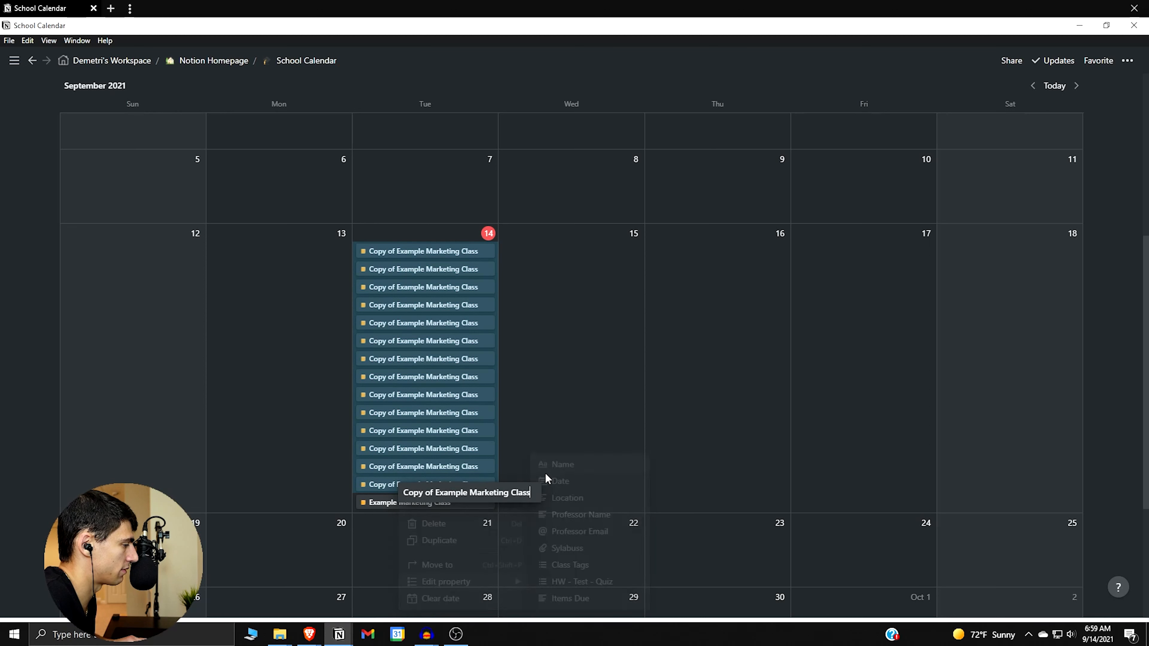
pyautogui.click(434, 493)
pyautogui.press('BackSpace')
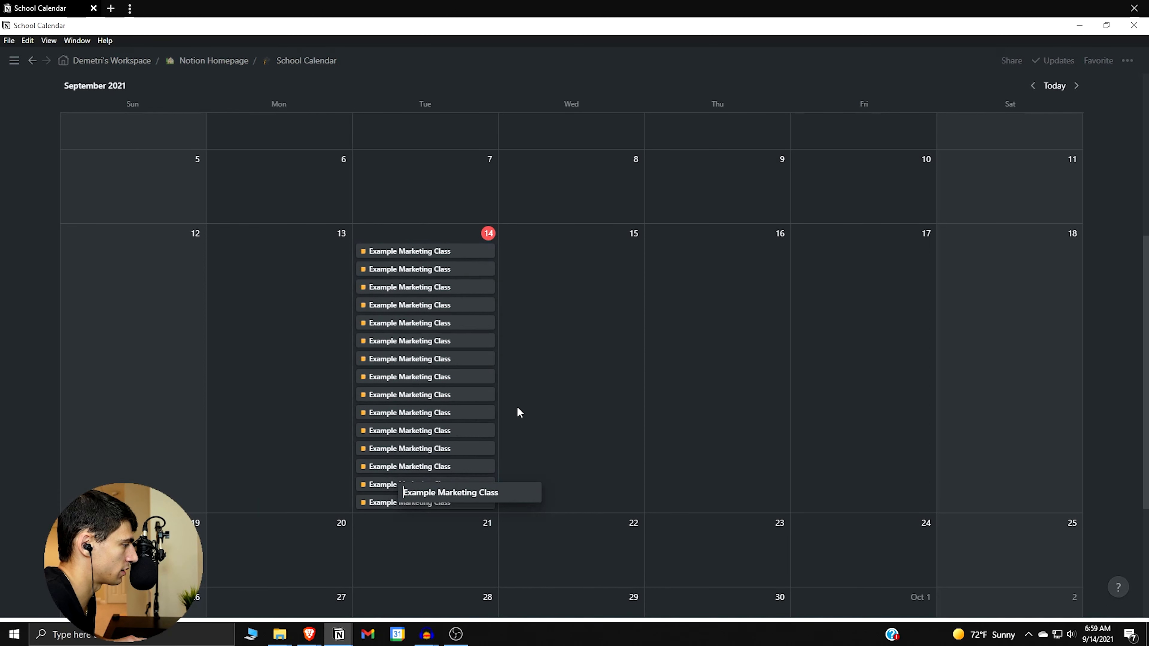
# Delete the duplicate Example Marketing Class events, leaving a single one on September 14.
pyautogui.press('Return')
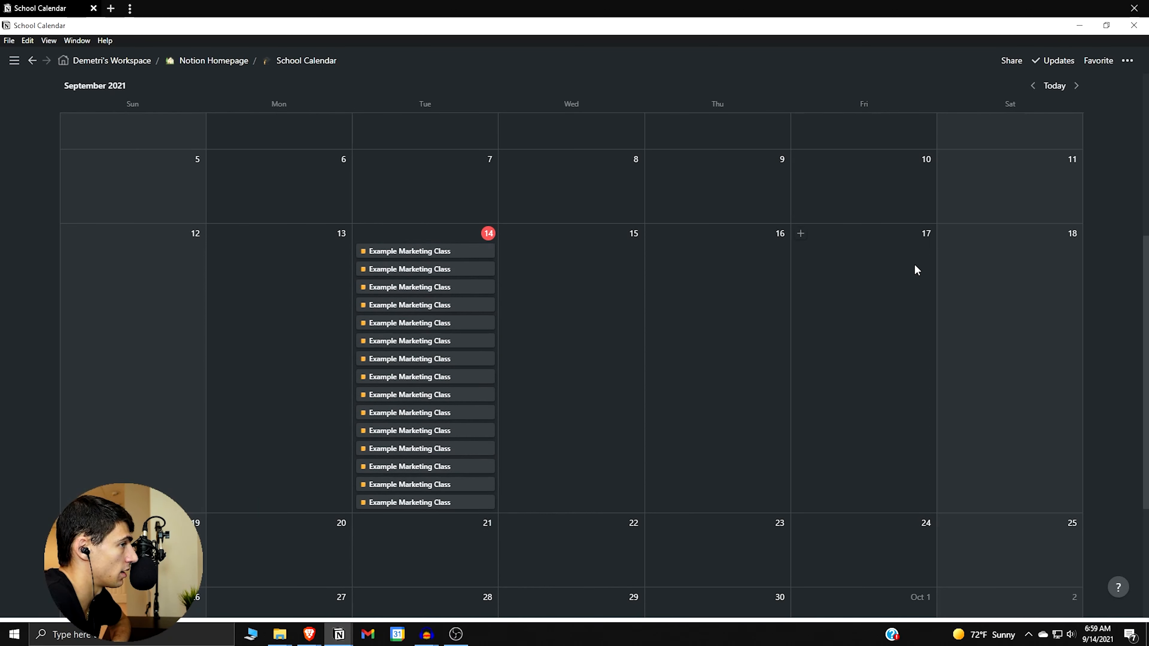
pyautogui.click(473, 253)
pyautogui.click(224, 399)
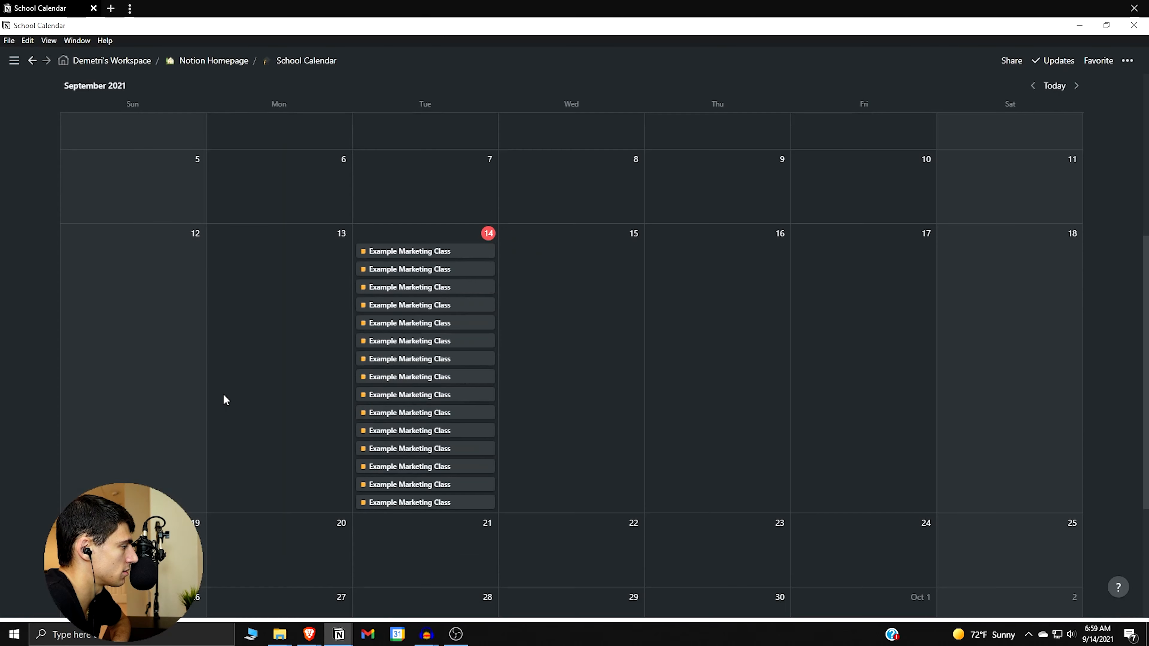
pyautogui.moveTo(468, 268)
pyautogui.mouseDown()
pyautogui.moveTo(418, 614)
pyautogui.moveTo(409, 348)
pyautogui.moveTo(454, 270)
pyautogui.moveTo(488, 270)
pyautogui.mouseUp()
pyautogui.scroll(4, 520, 264)
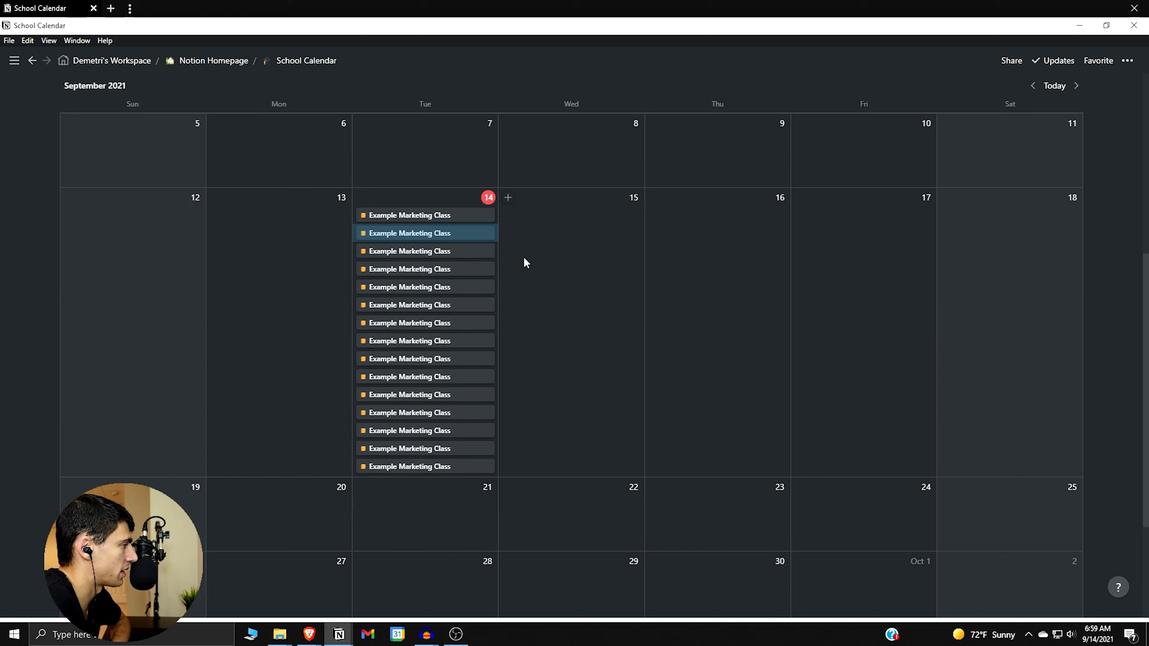
pyautogui.moveTo(454, 343); pyautogui.dragTo(405, 469)
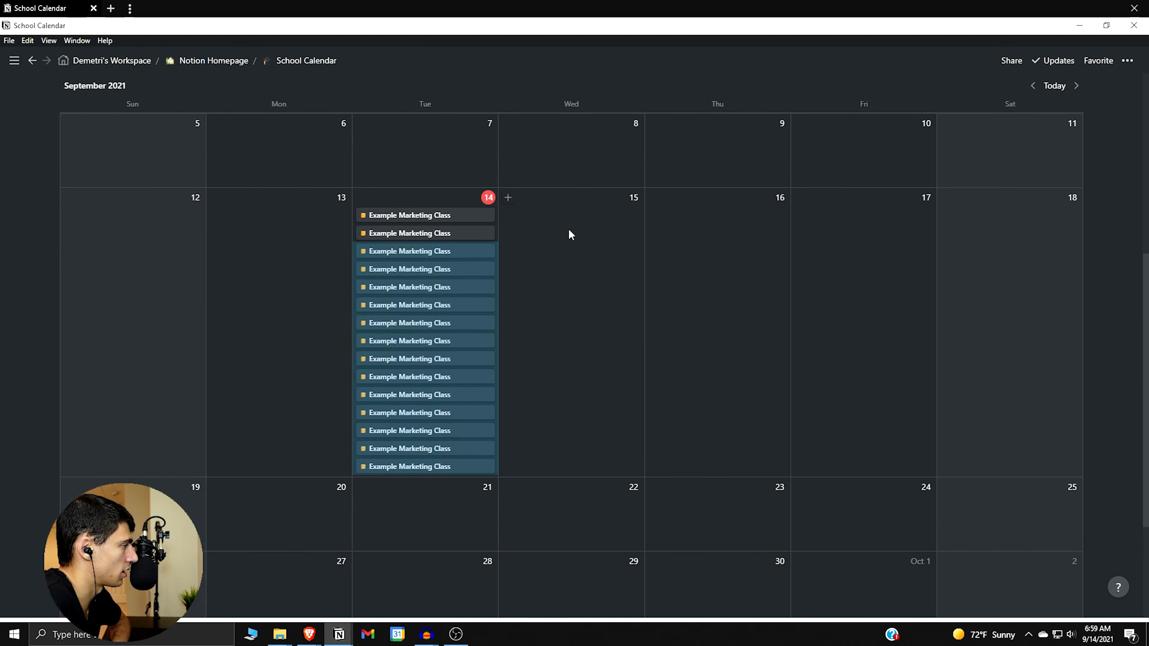
pyautogui.press('Delete')
pyautogui.click(480, 264)
pyautogui.click(513, 302)
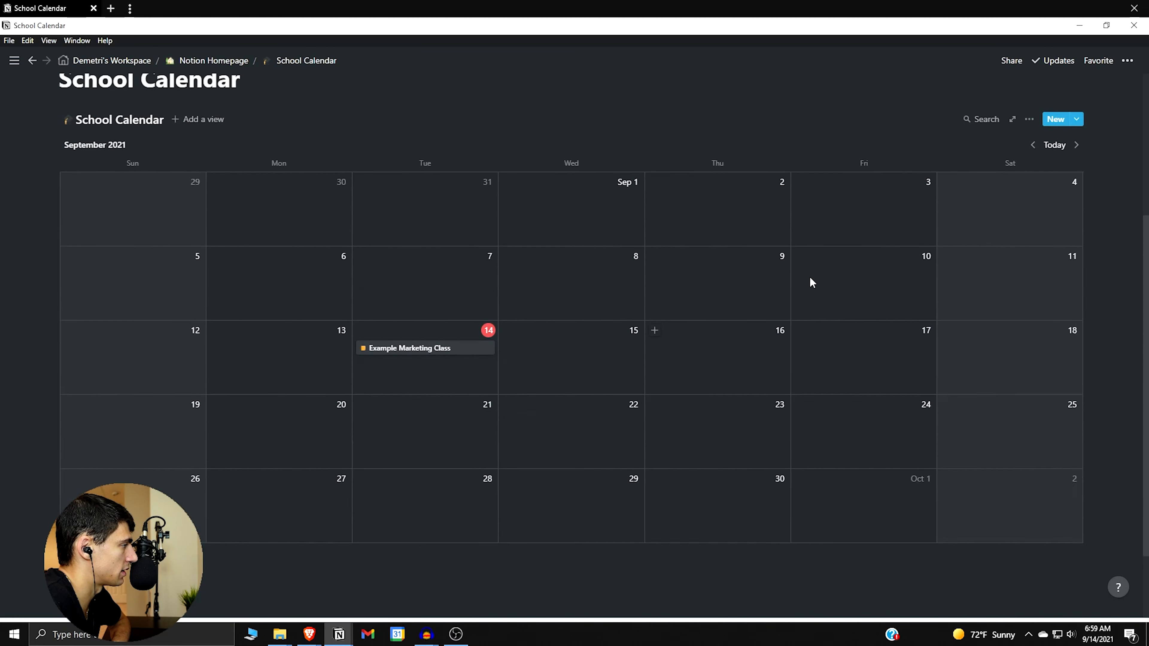
# Show the HW - Test - Quiz property on the calendar view's cards.
pyautogui.scroll(2, 811, 283)
pyautogui.click(1029, 202)
pyautogui.click(1054, 307)
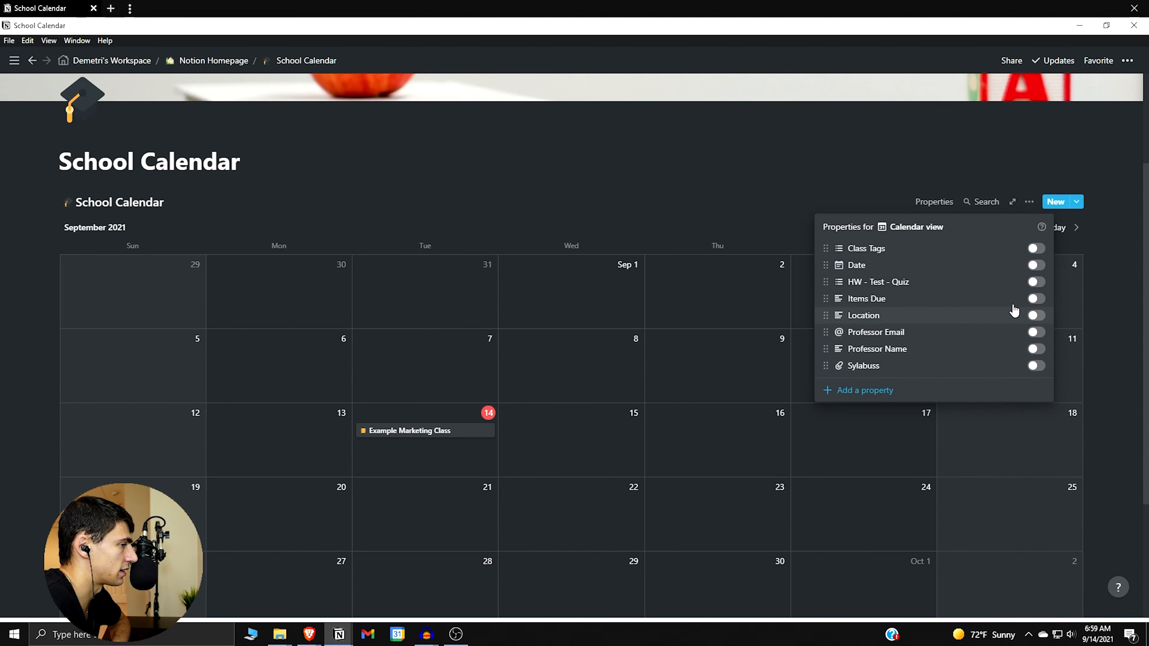
pyautogui.click(1035, 283)
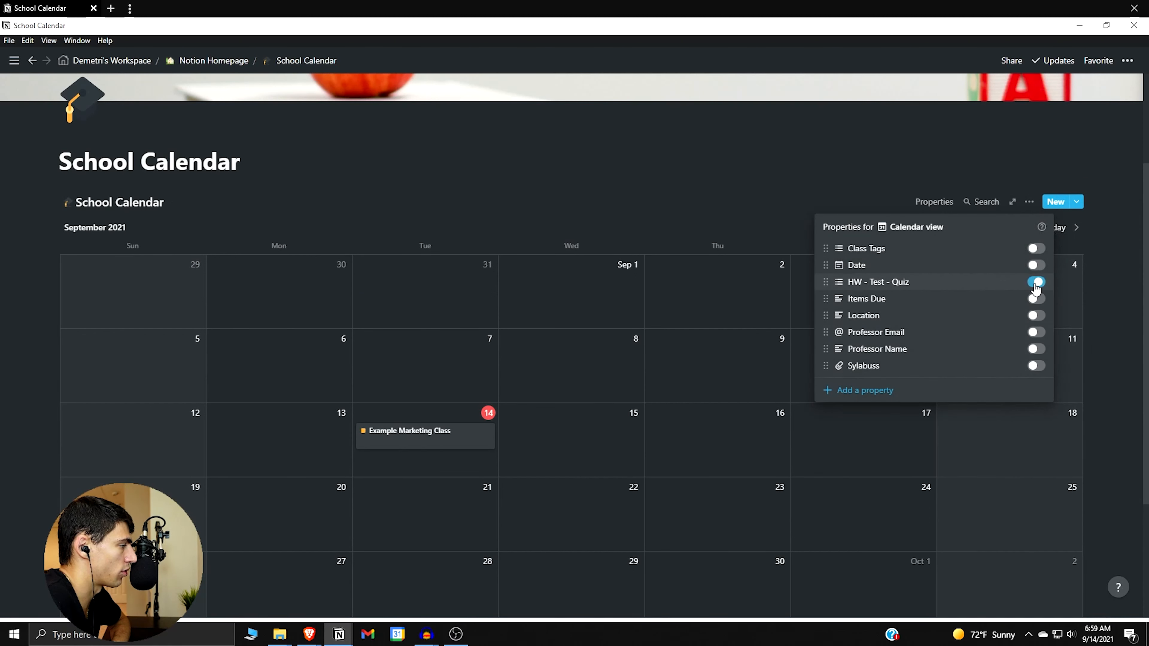
pyautogui.click(457, 415)
pyautogui.click(452, 433)
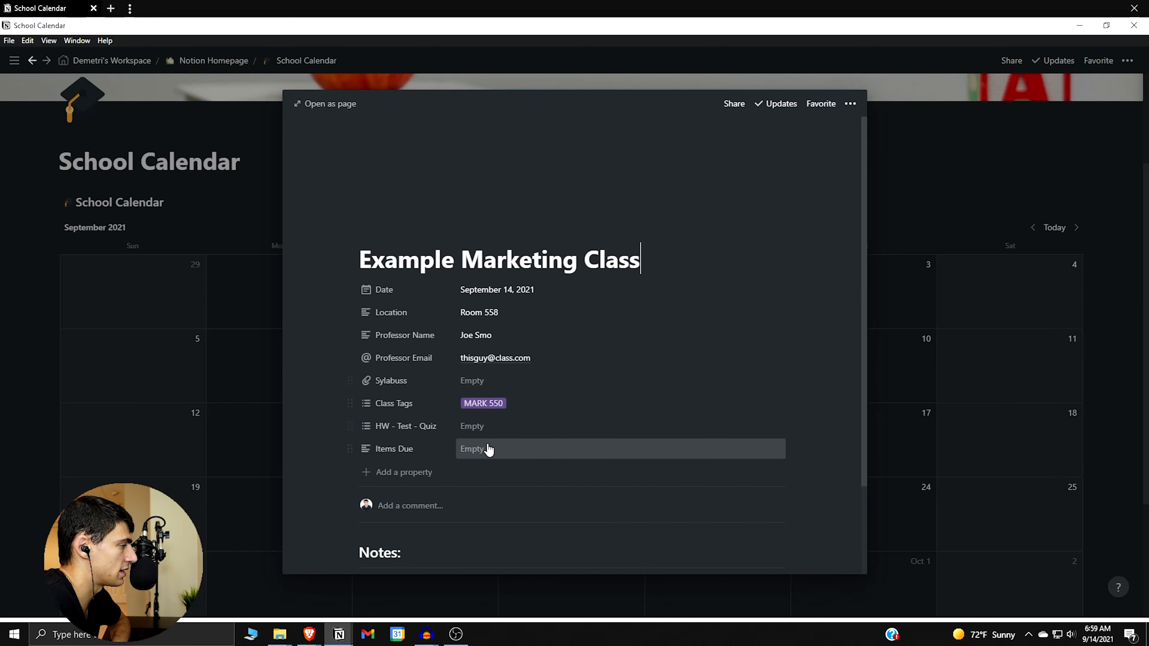
# Add HW, TEST and QUIZ tags to the event's HW - Test - Quiz field.
pyautogui.click(485, 426)
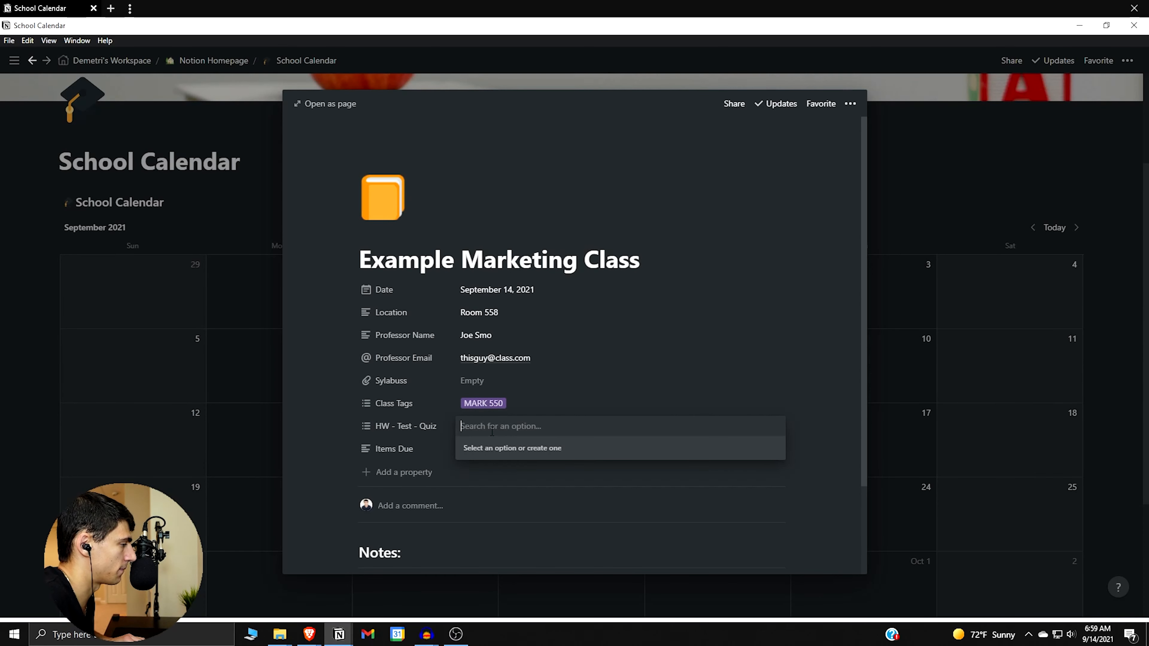
pyautogui.write('HW')
pyautogui.press('Return')
pyautogui.write('Tes')
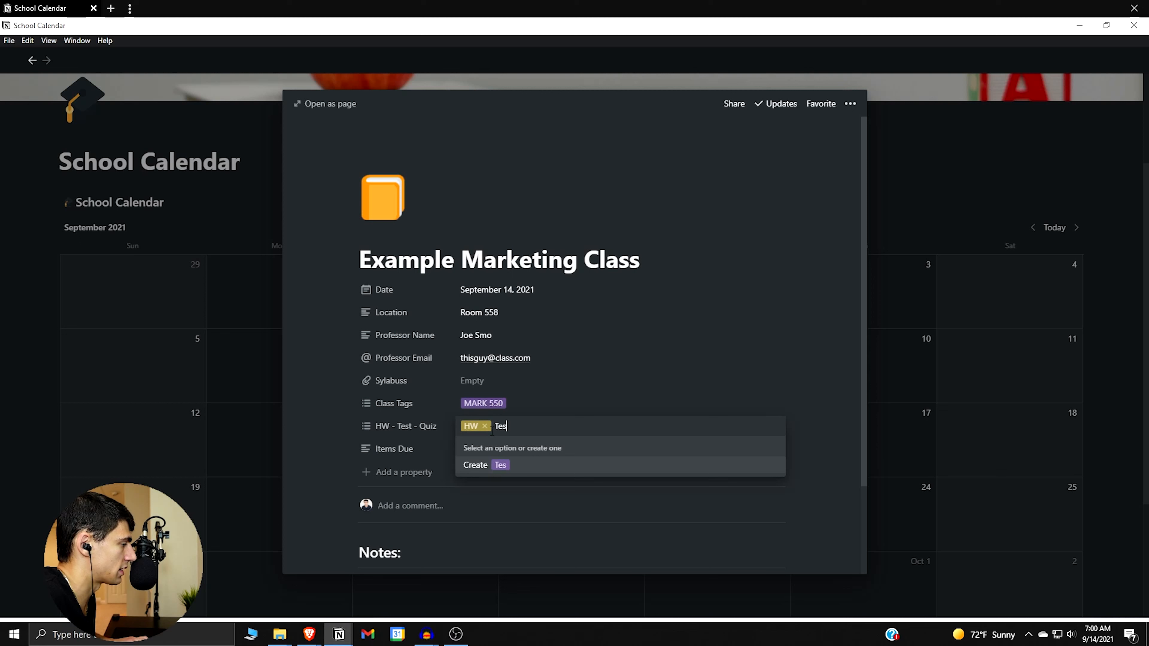
pyautogui.press('BackSpace')
pyautogui.press('Return')
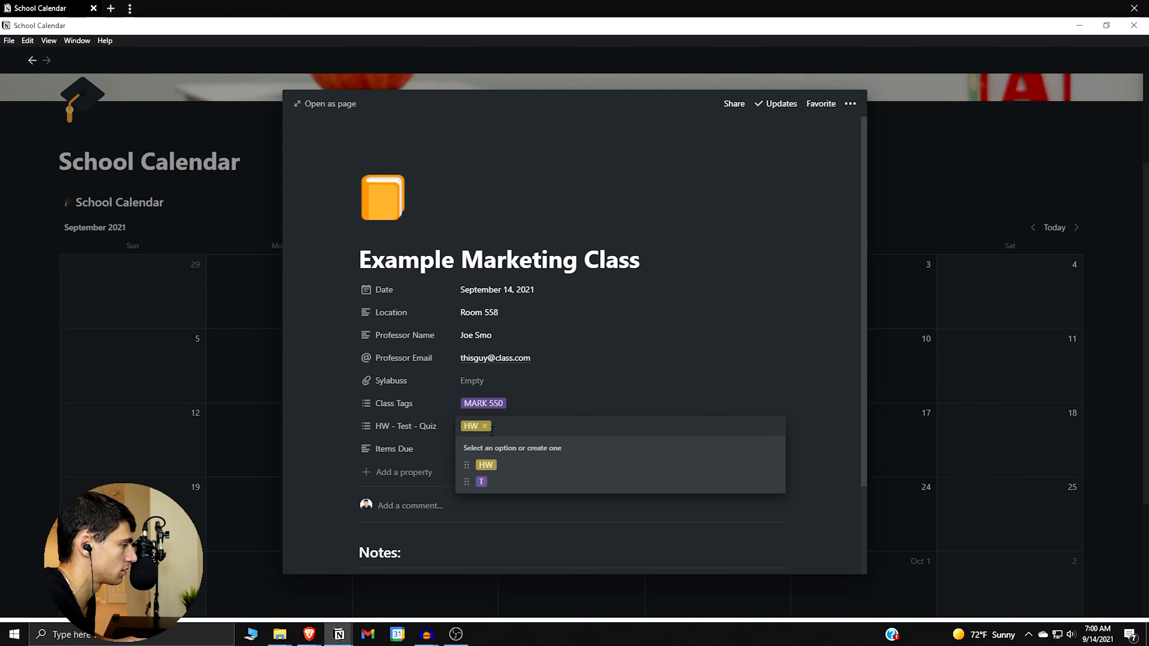
pyautogui.write('TEST')
pyautogui.press('Return')
pyautogui.write('Qui')
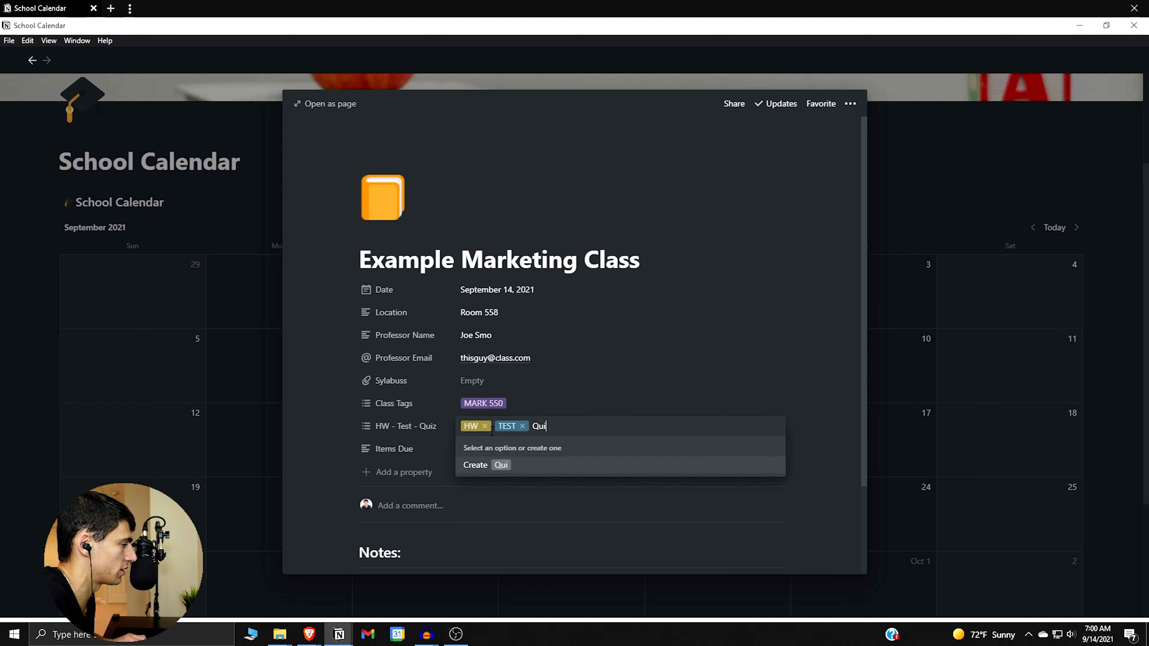
pyautogui.write('Z')
pyautogui.press('Return')
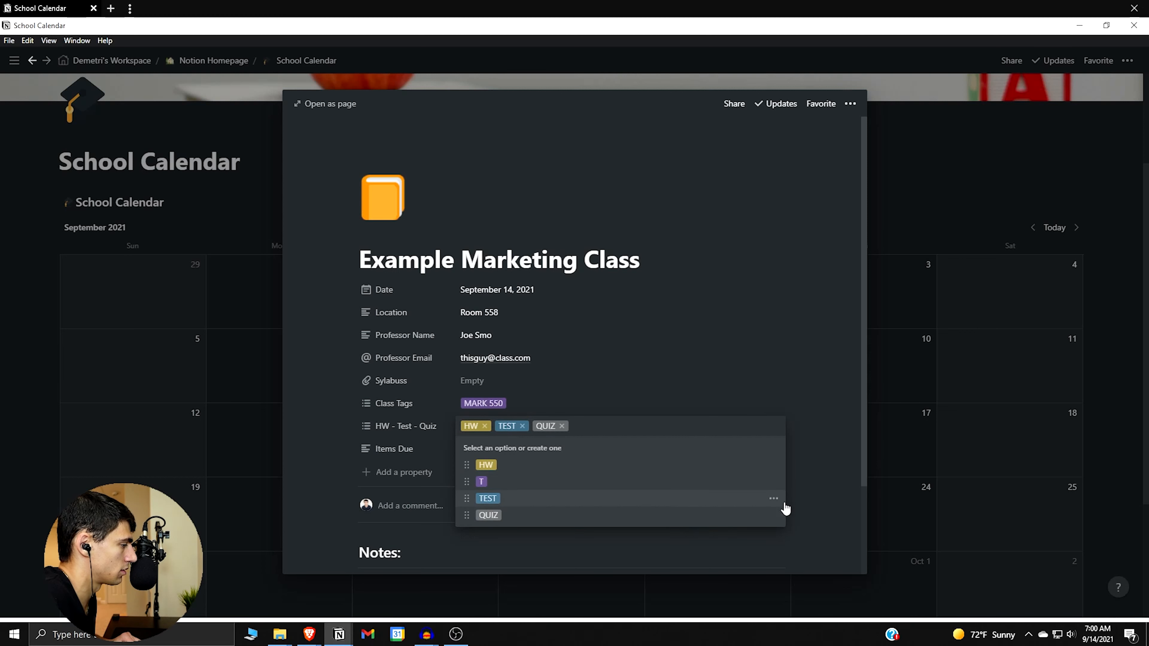
# Delete the stray T tag option and close the event page.
pyautogui.click(773, 482)
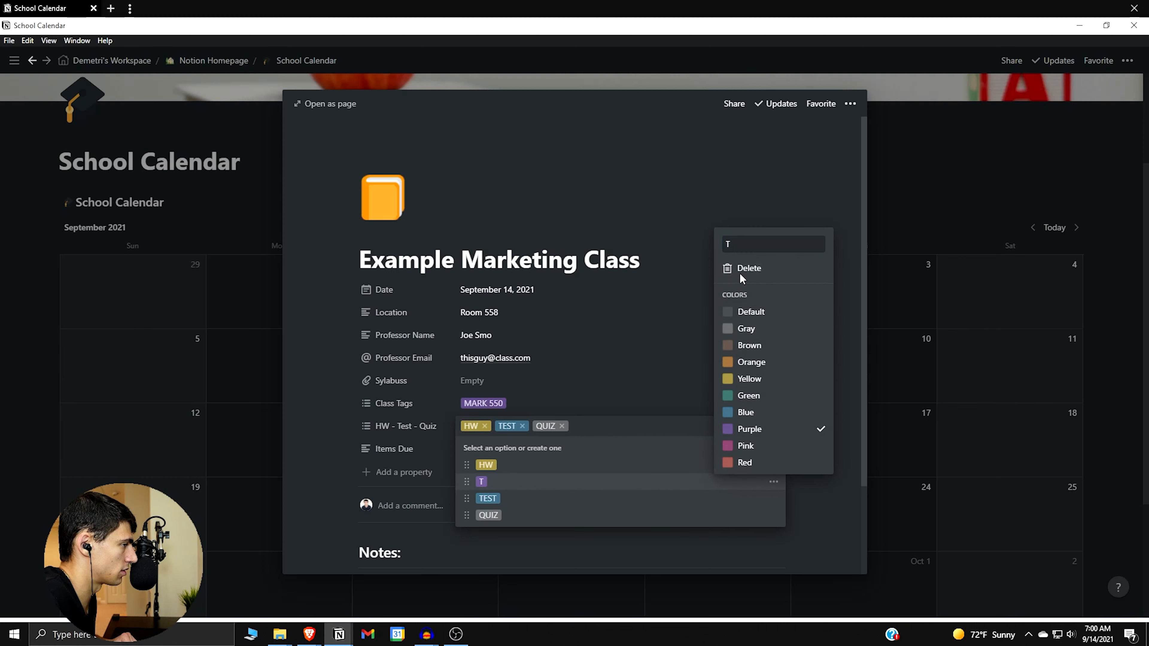
pyautogui.click(747, 269)
pyautogui.click(611, 342)
pyautogui.press('Escape')
pyautogui.press('Escape')
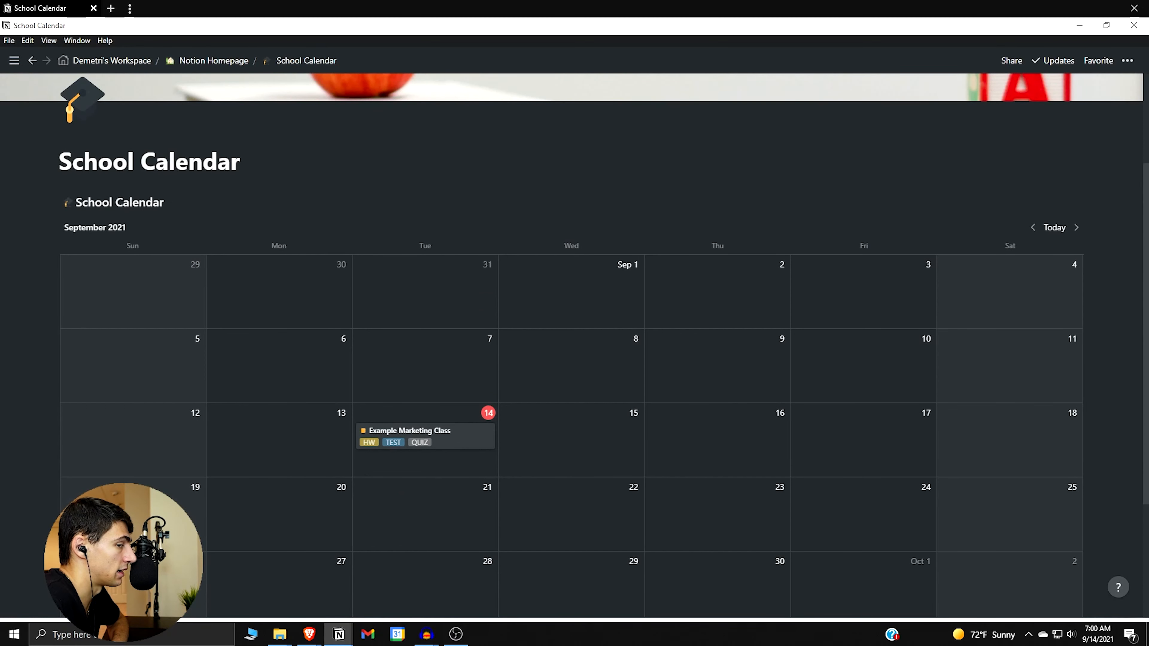
# Place an empty text block above the calendar on School Calendar.
pyautogui.scroll(-3, 662, 469)
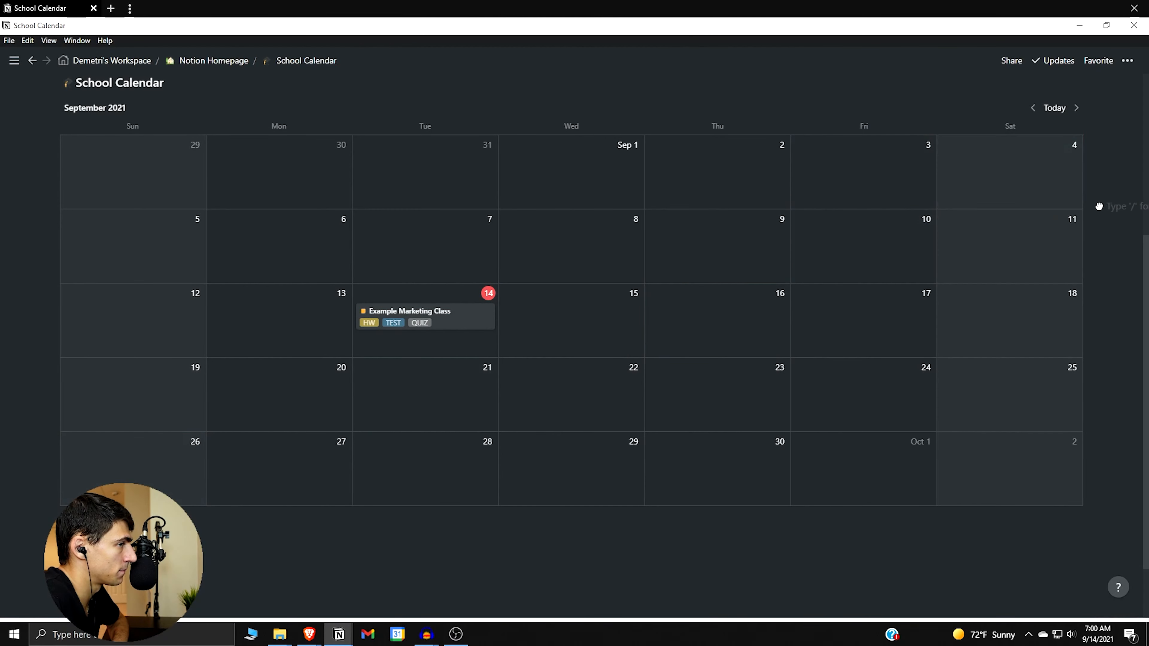
pyautogui.scroll(5, 1081, 222)
pyautogui.scroll(-7, 480, 580)
pyautogui.scroll(4, 272, 204)
pyautogui.moveTo(302, 176); pyautogui.dragTo(254, 176)
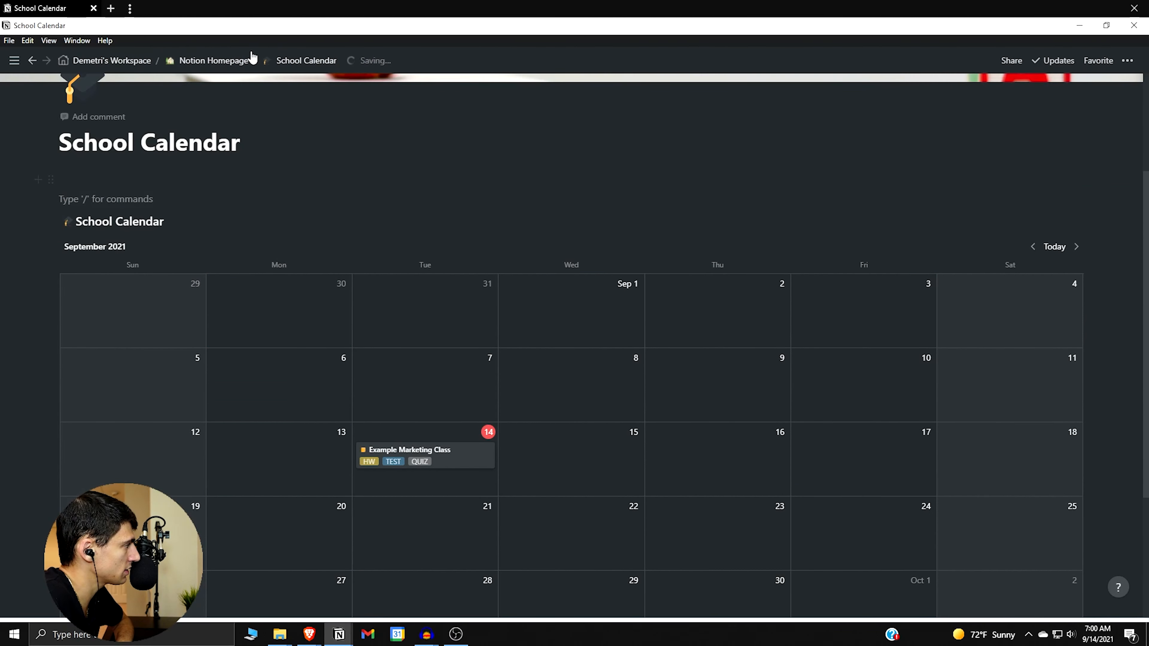
# Copy the synced navigation icon row from Notion Homepage and paste it under the School Calendar title.
pyautogui.click(223, 61)
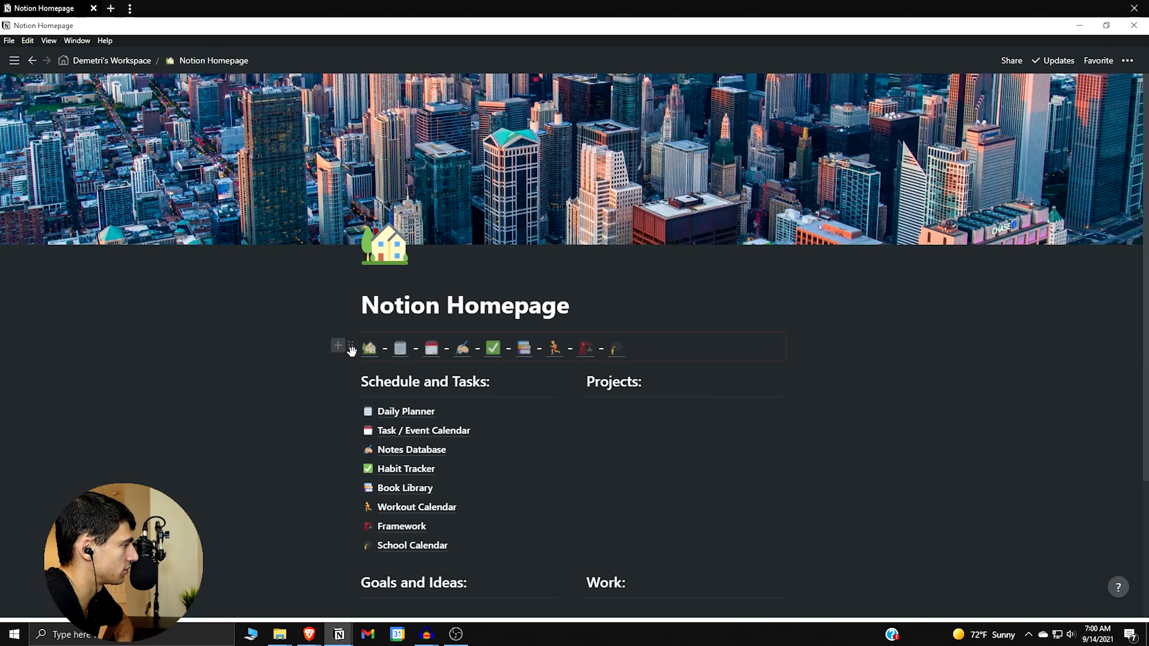
pyautogui.click(349, 351)
pyautogui.press('Escape')
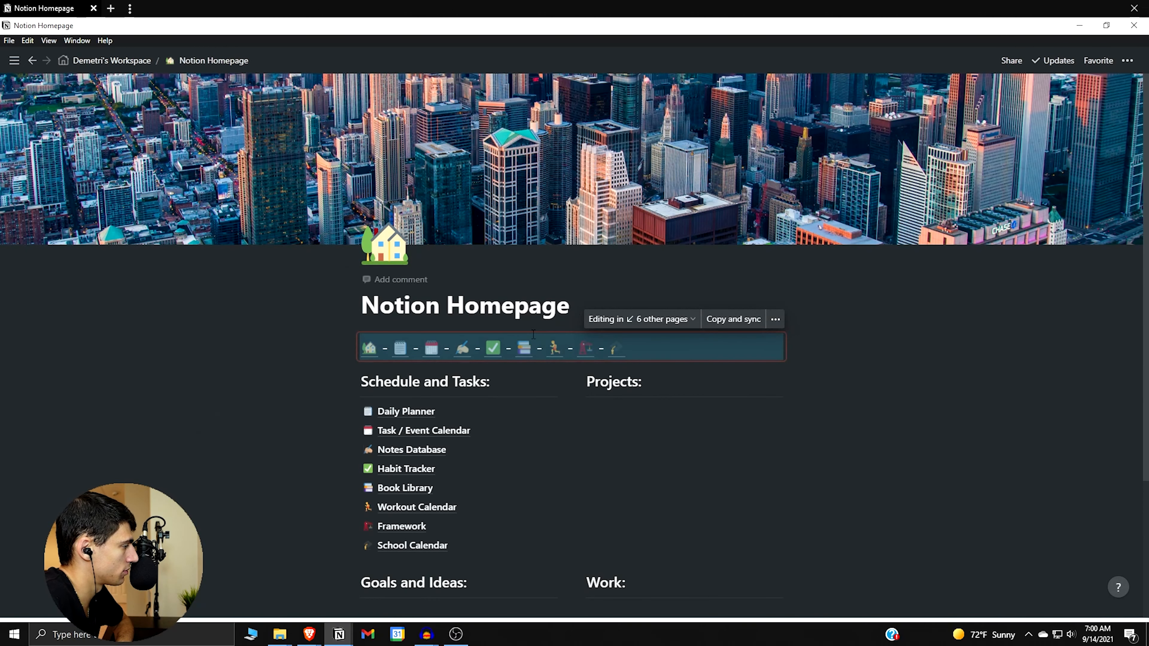
pyautogui.click(383, 545)
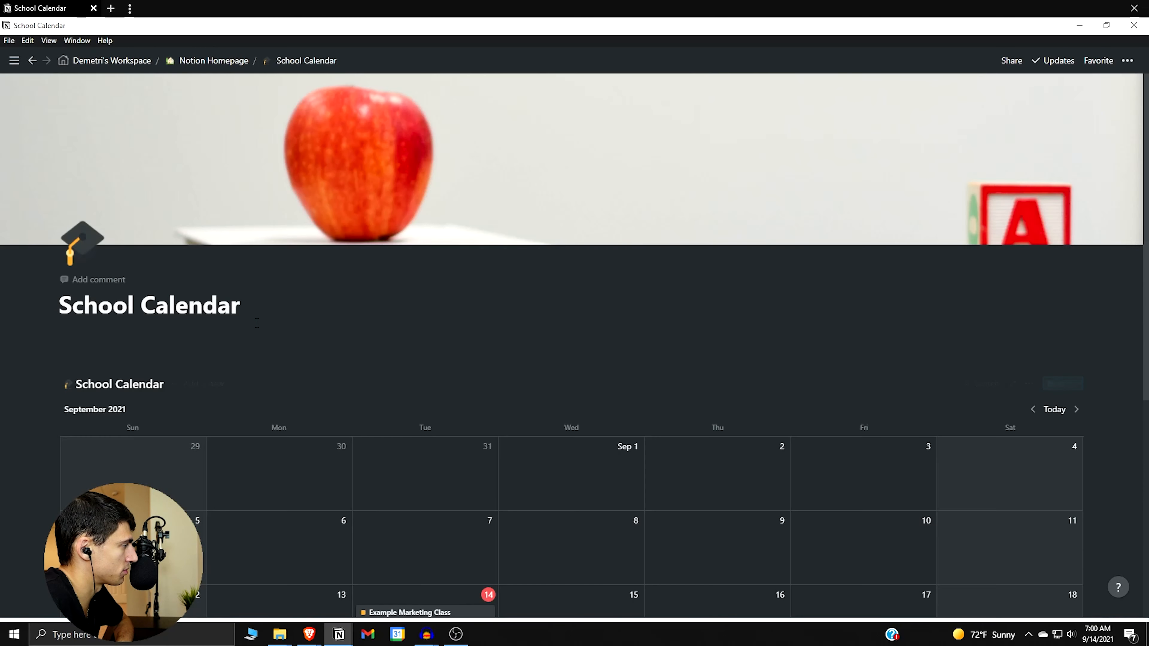
pyautogui.hotkey('ctrl', 'v')
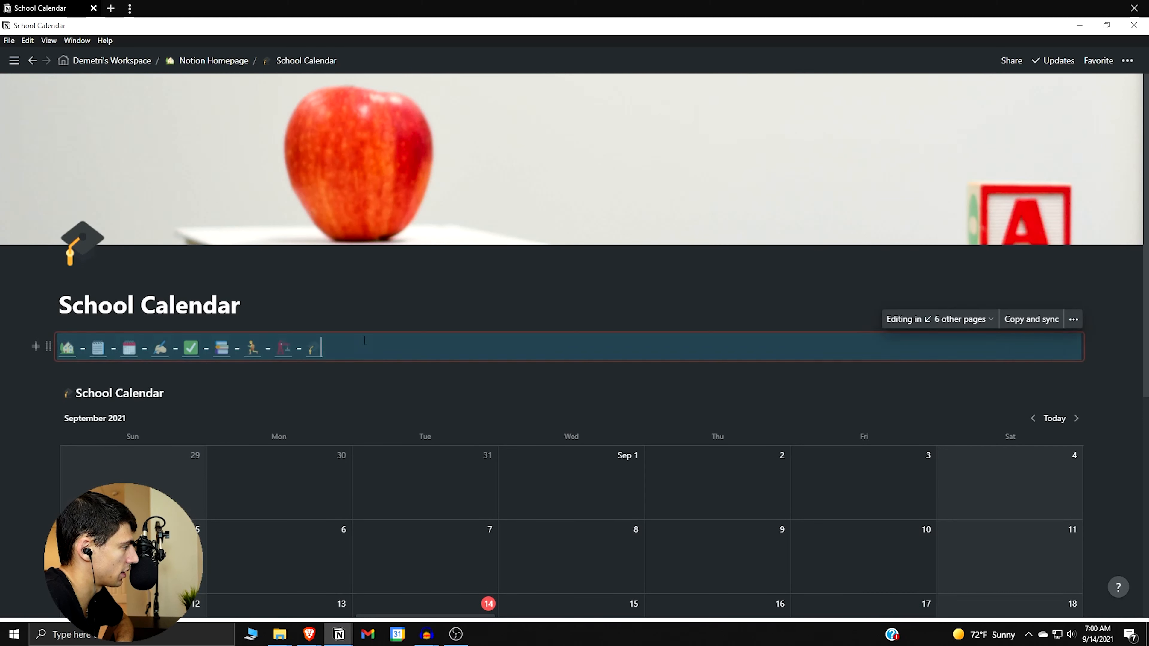
pyautogui.click(59, 371)
pyautogui.press('Return')
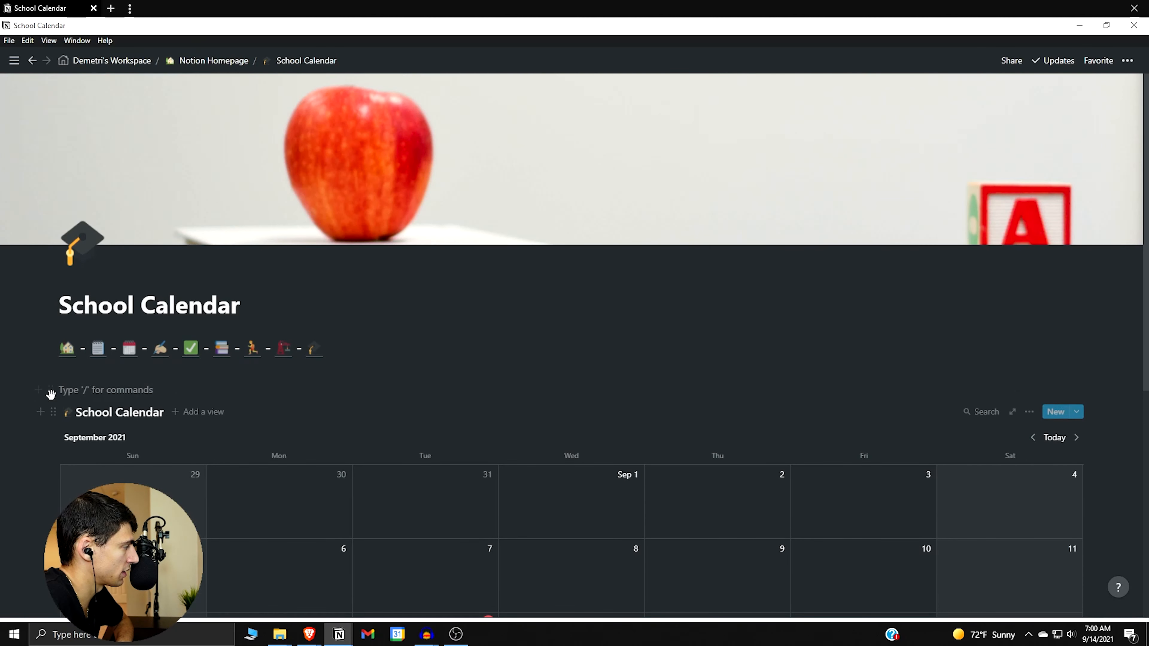
pyautogui.moveTo(51, 389); pyautogui.dragTo(1086, 394)
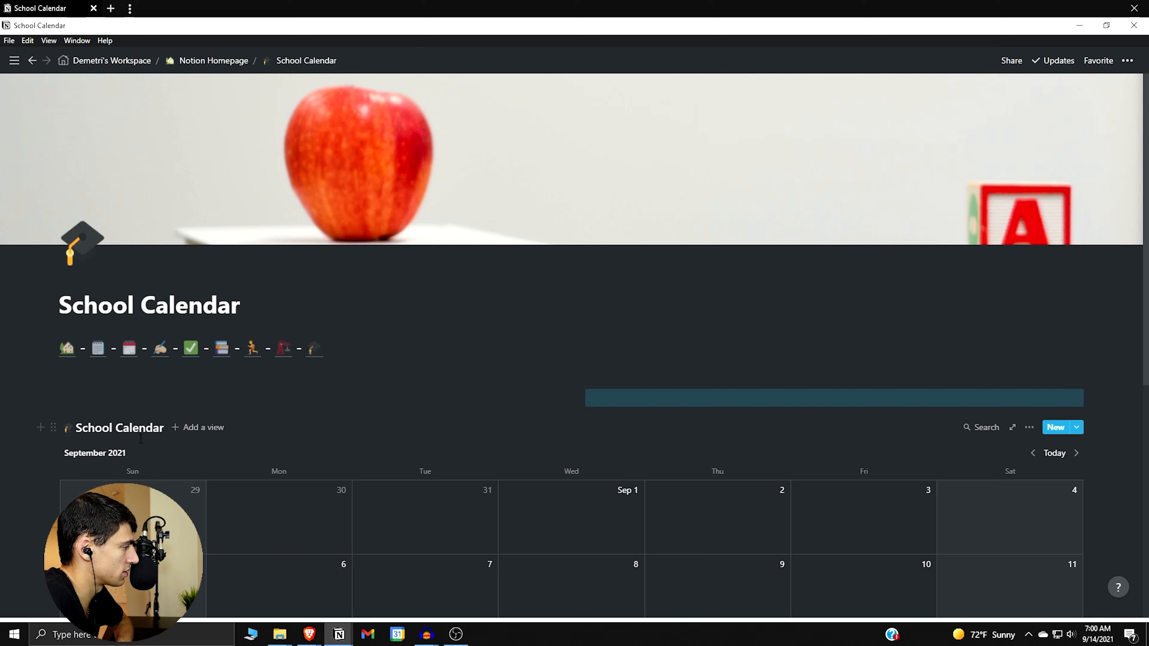
# Put the calendar in a left column beside the empty block and widen that column.
pyautogui.moveTo(53, 428); pyautogui.dragTo(96, 393)
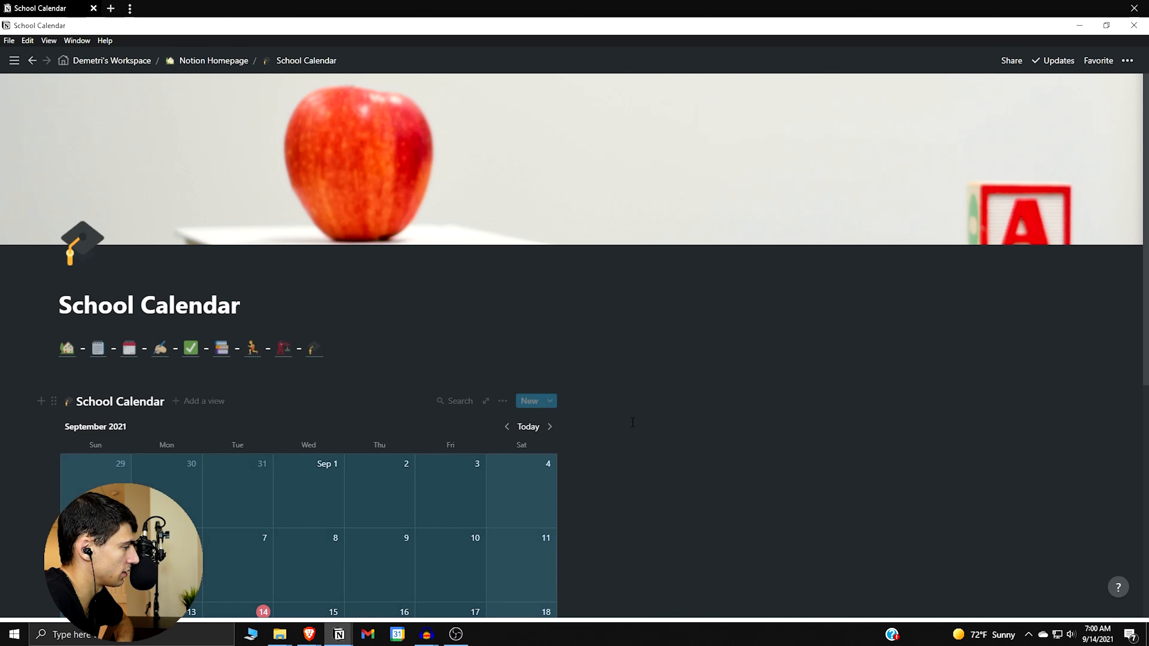
pyautogui.moveTo(569, 455); pyautogui.dragTo(817, 453)
pyautogui.scroll(-3, 896, 380)
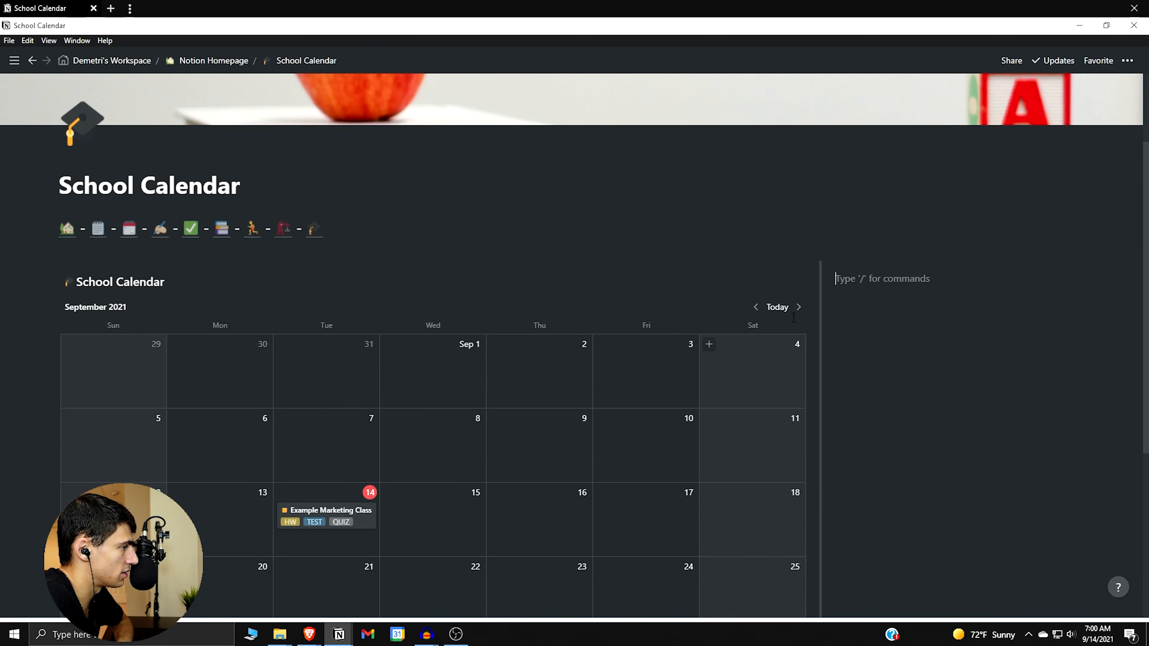
# Duplicate the Marketing event into Example History Class, replacing MARK 550 with a new HIST 580 tag.
pyautogui.rightClick(335, 514)
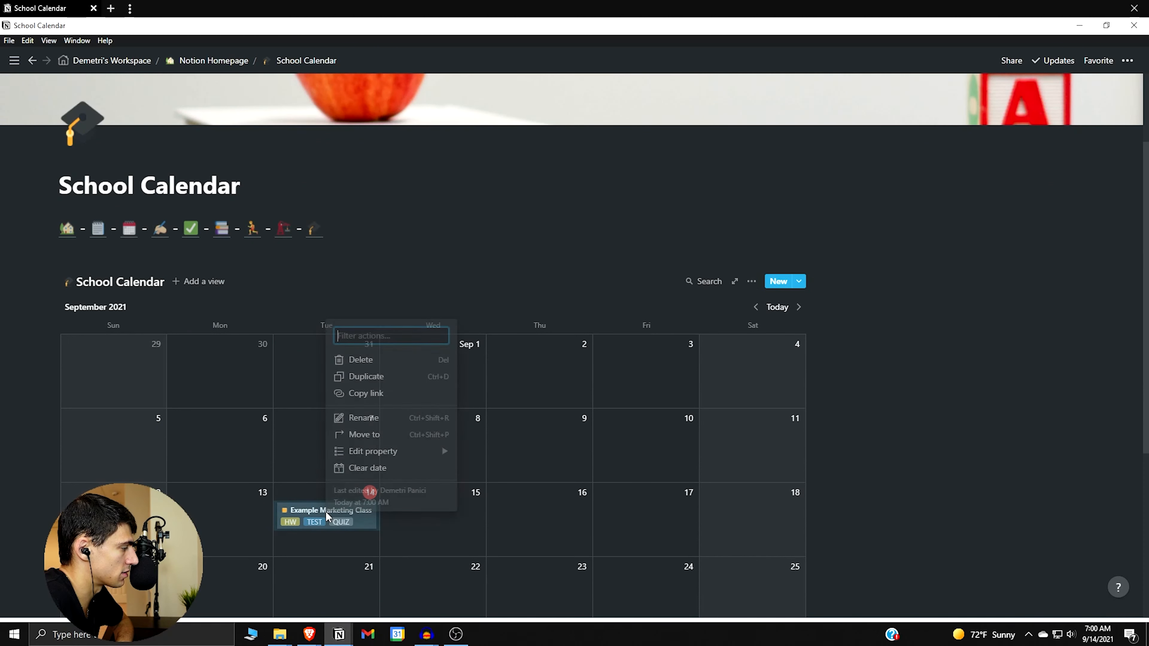
pyautogui.click(350, 380)
pyautogui.scroll(-1, 357, 444)
pyautogui.click(341, 462)
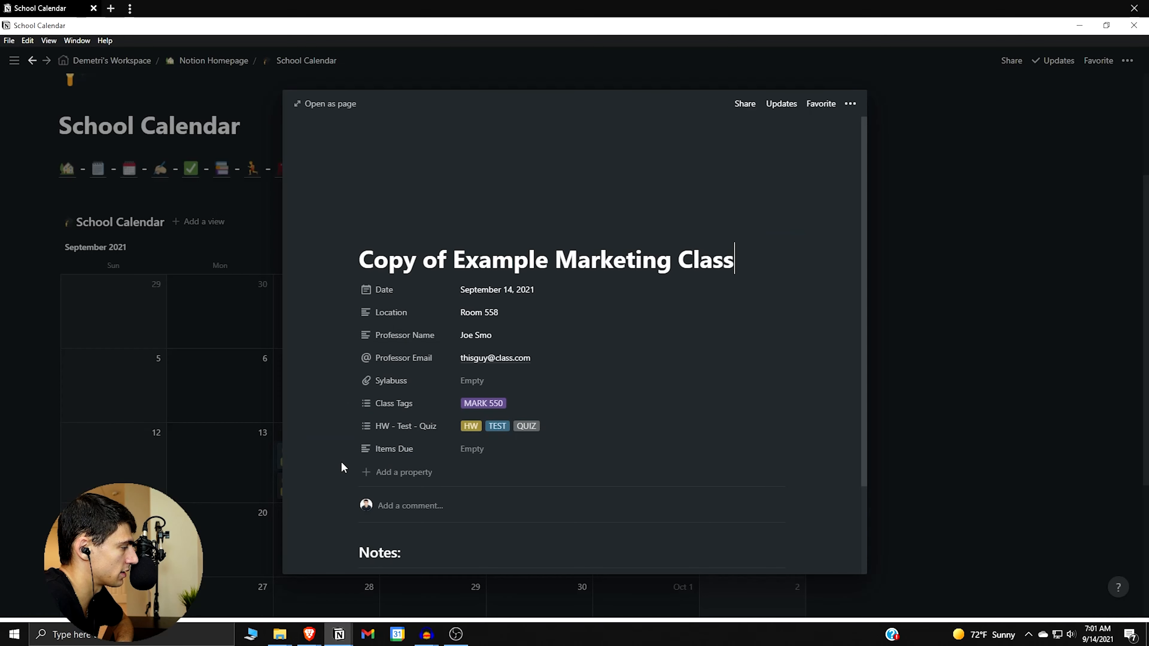
pyautogui.tripleClick(457, 261)
pyautogui.write('Exampl')
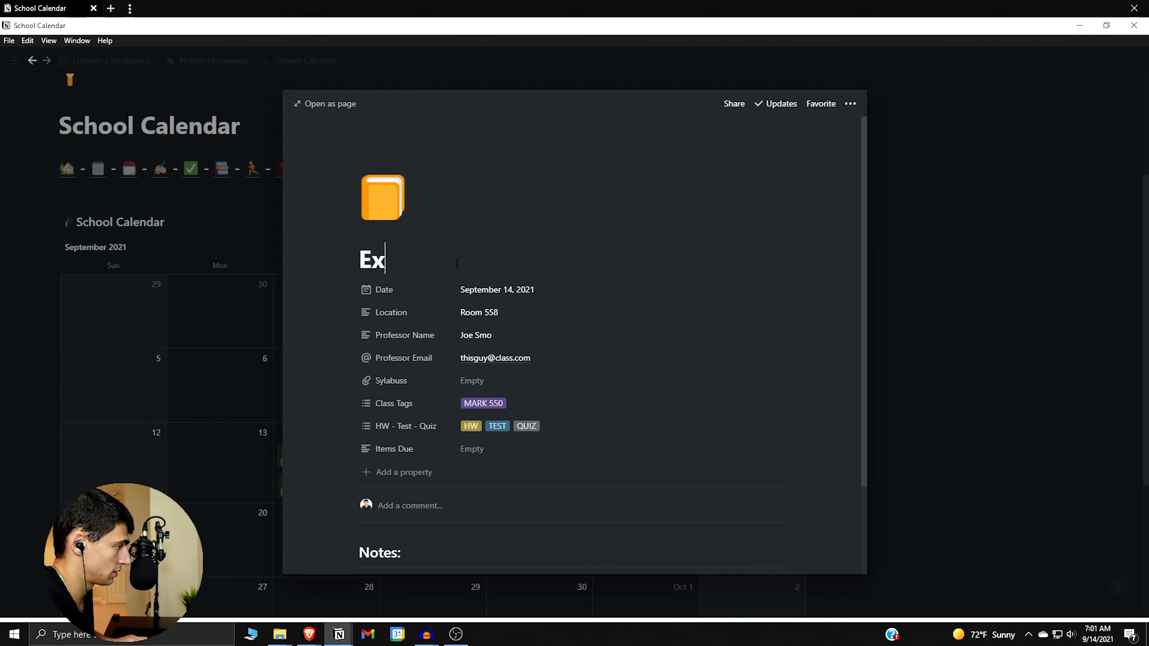
pyautogui.write('y Class')
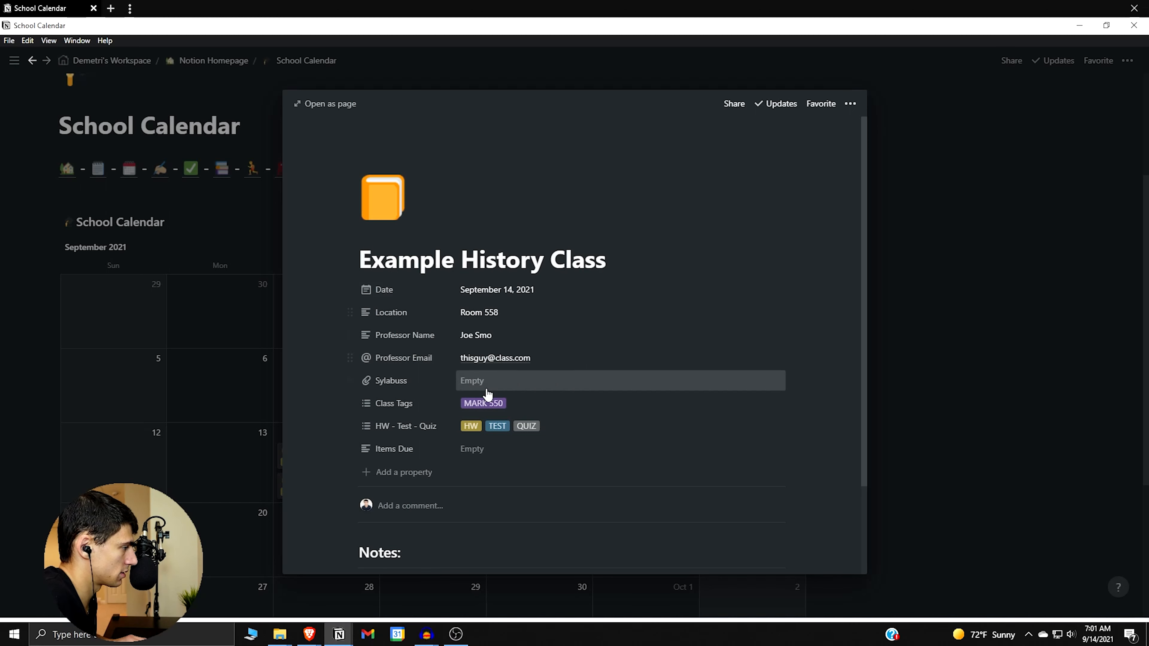
pyautogui.click(506, 398)
pyautogui.click(509, 404)
pyautogui.write('HIST')
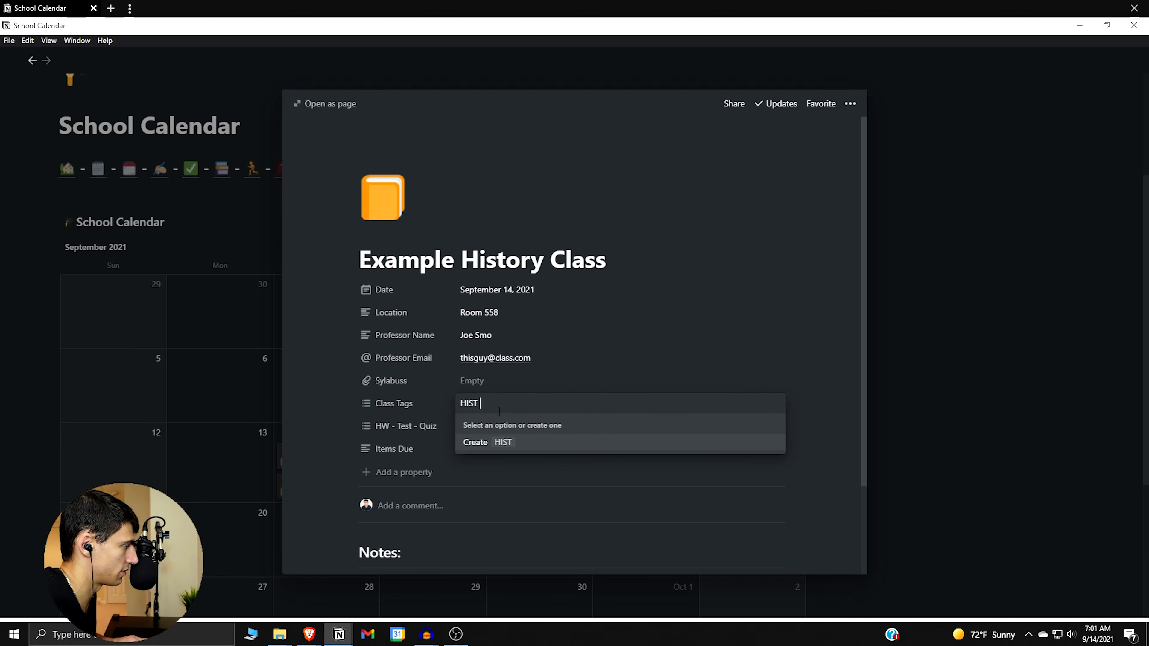
pyautogui.write(' 580')
pyautogui.press('Return')
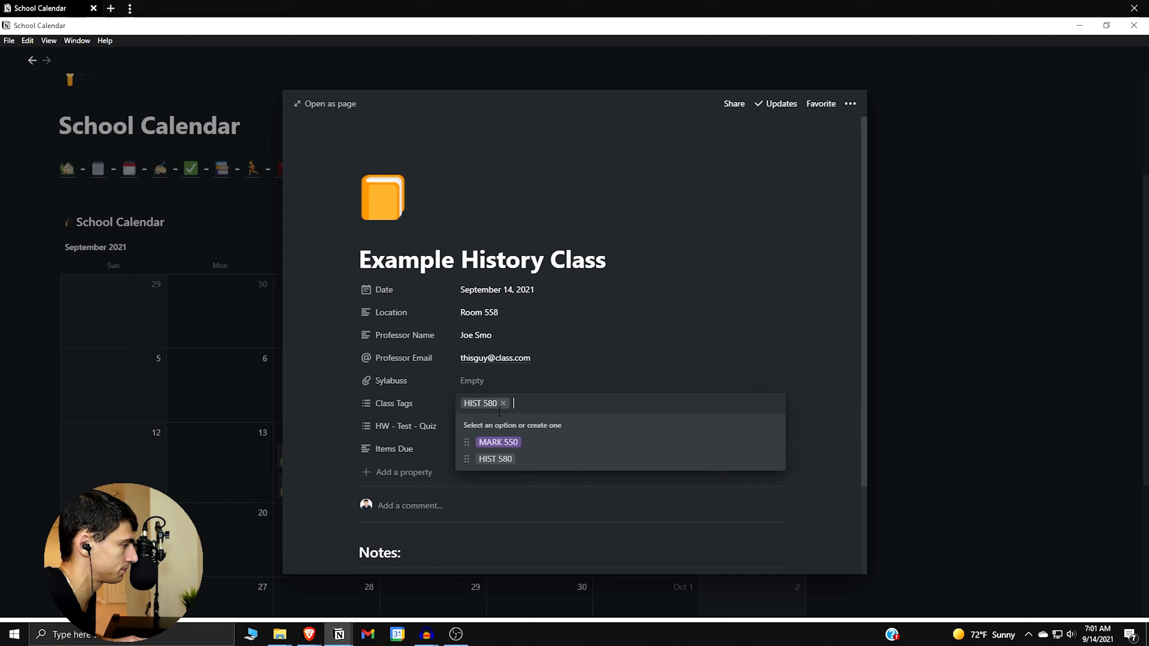
pyautogui.click(482, 313)
# Schedule Example History Class at 2:00 PM on September 14.
pyautogui.click(513, 293)
pyautogui.click(600, 525)
pyautogui.tripleClick(577, 310)
pyautogui.write('2PM')
pyautogui.press('Return')
pyautogui.click(352, 325)
pyautogui.press('Escape')
# Set Example Marketing Class to 1:00 PM, then duplicate Example History Class.
pyautogui.click(328, 477)
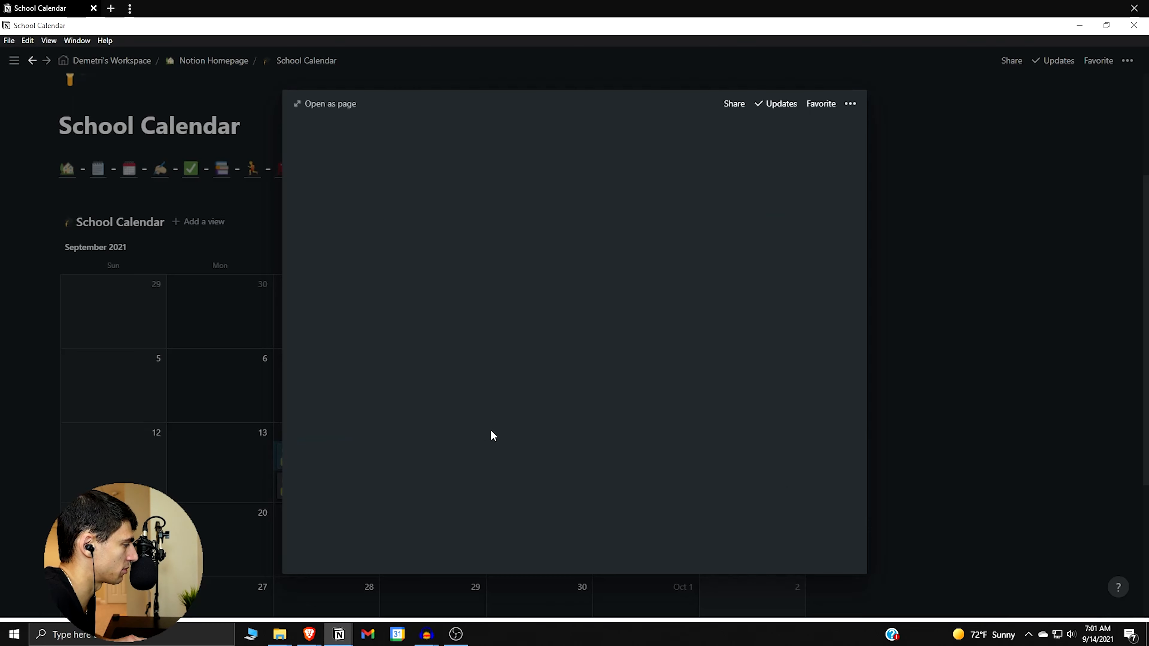
pyautogui.click(557, 292)
pyautogui.click(598, 525)
pyautogui.tripleClick(566, 307)
pyautogui.write('1:00 PM')
pyautogui.press('Return')
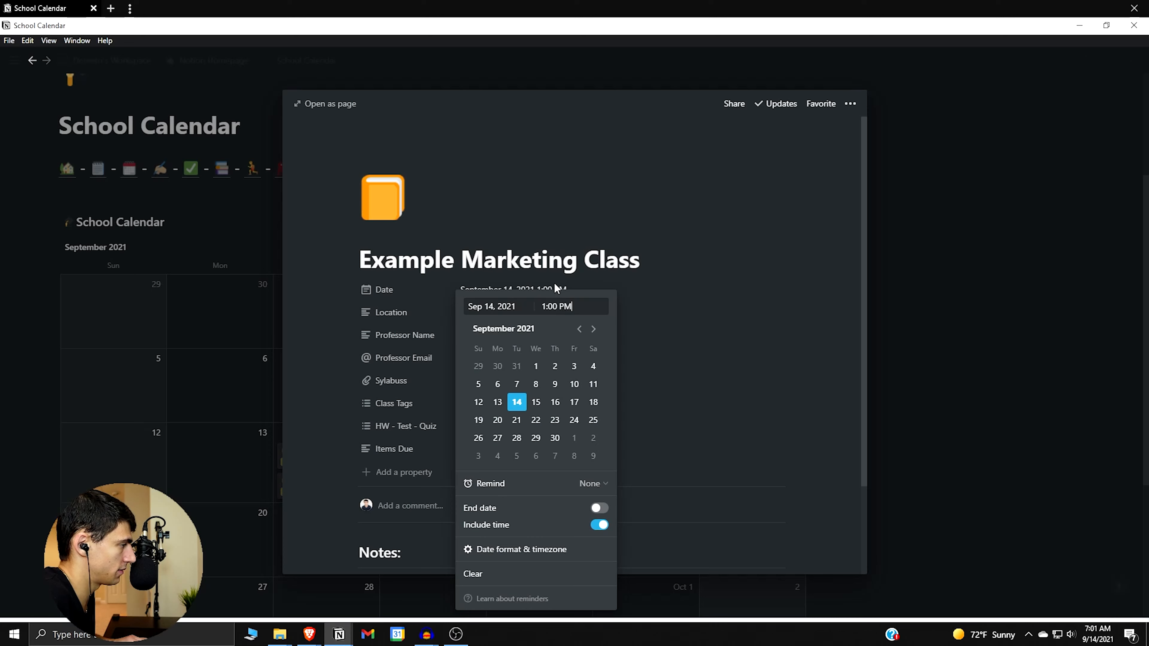
pyautogui.click(554, 282)
pyautogui.click(157, 383)
pyautogui.rightClick(307, 465)
pyautogui.click(339, 323)
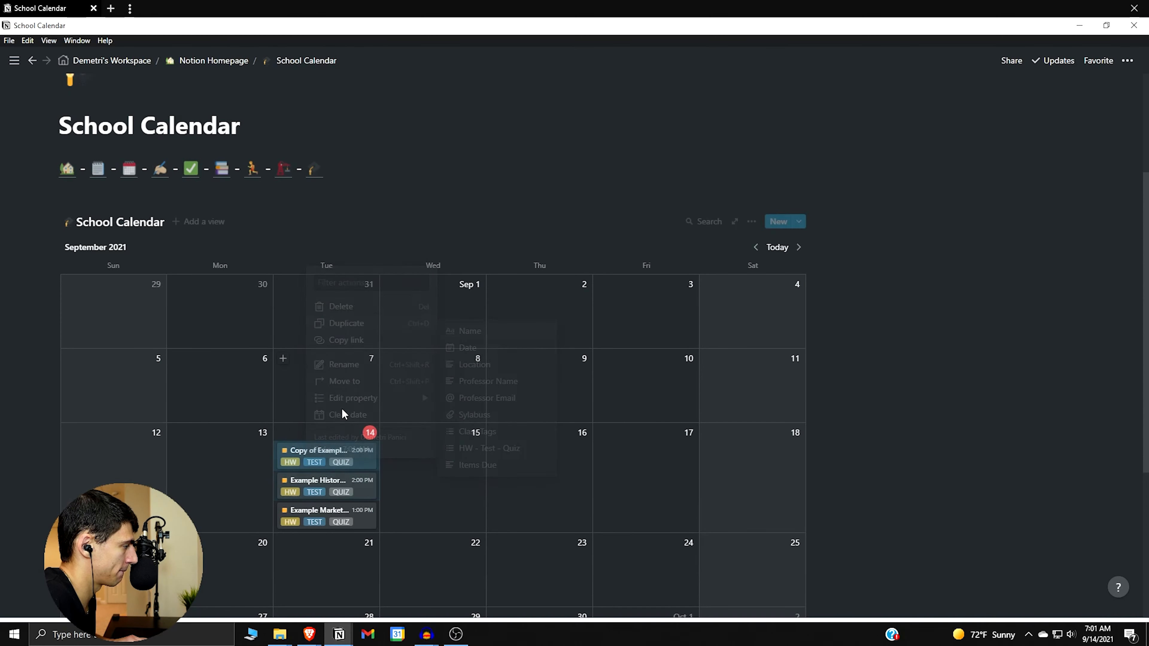
# Retitle the copy Example Math Class and replace HIST 580 with a new MATH 560 tag.
pyautogui.click(326, 451)
pyautogui.tripleClick(537, 262)
pyautogui.write('Ex')
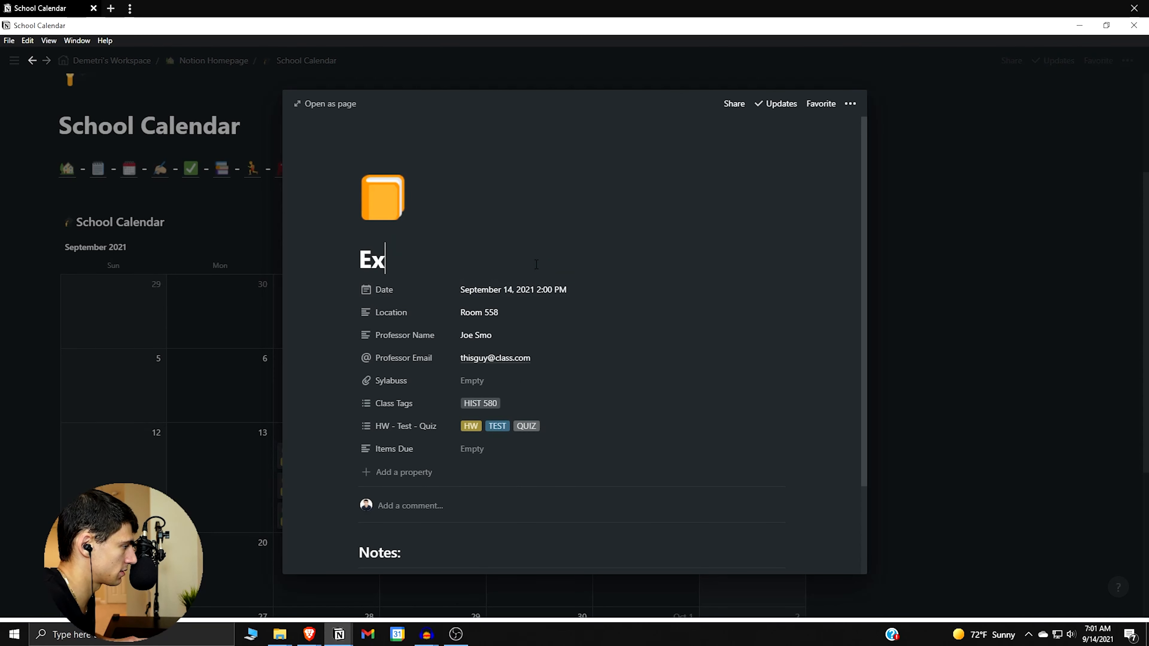
pyautogui.write('ample Math Class')
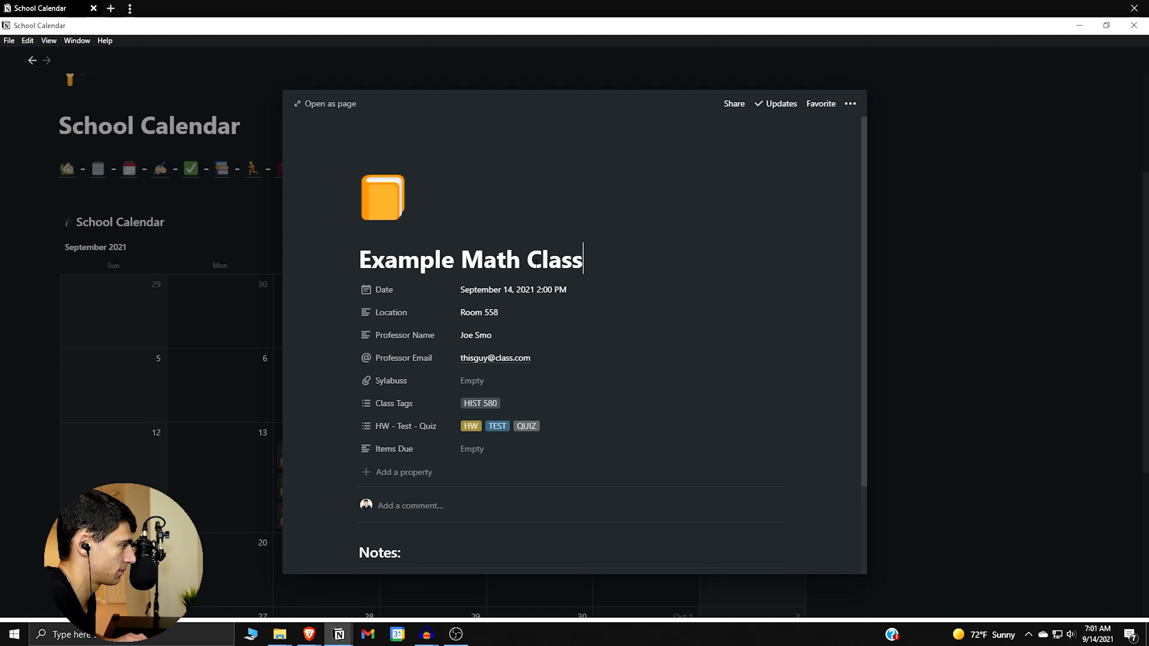
pyautogui.click(567, 400)
pyautogui.press('BackSpace')
pyautogui.write('M')
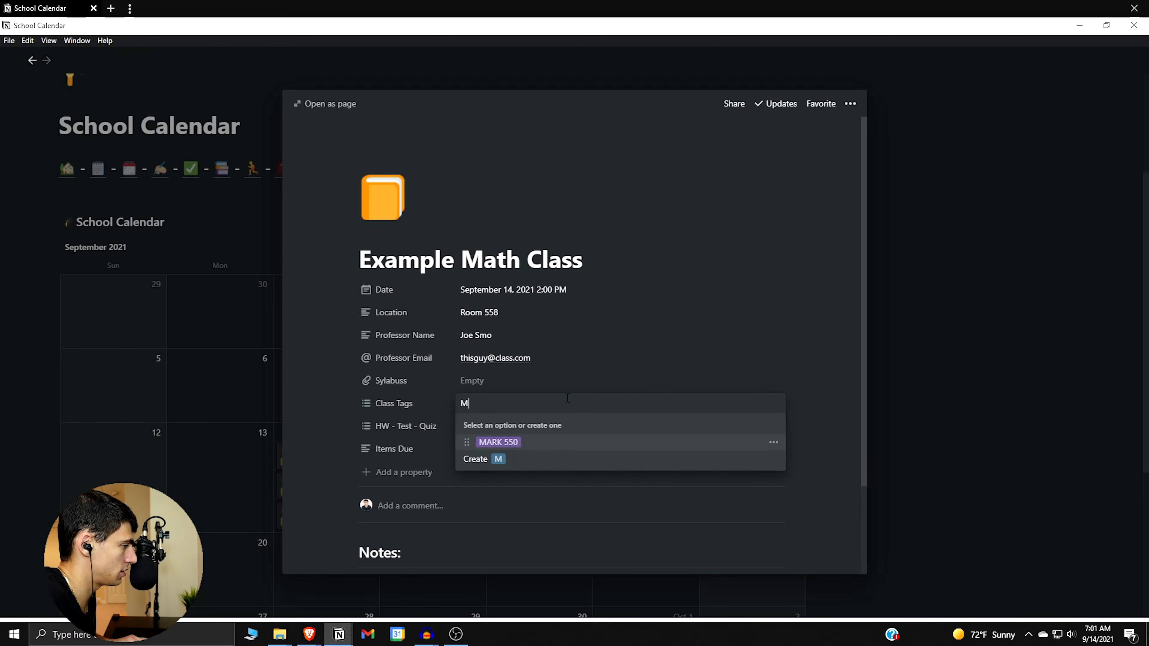
pyautogui.write('ATH 560')
pyautogui.press('Return')
pyautogui.press('Escape')
# Set the Example Math Class time to 11:00 AM.
pyautogui.click(549, 293)
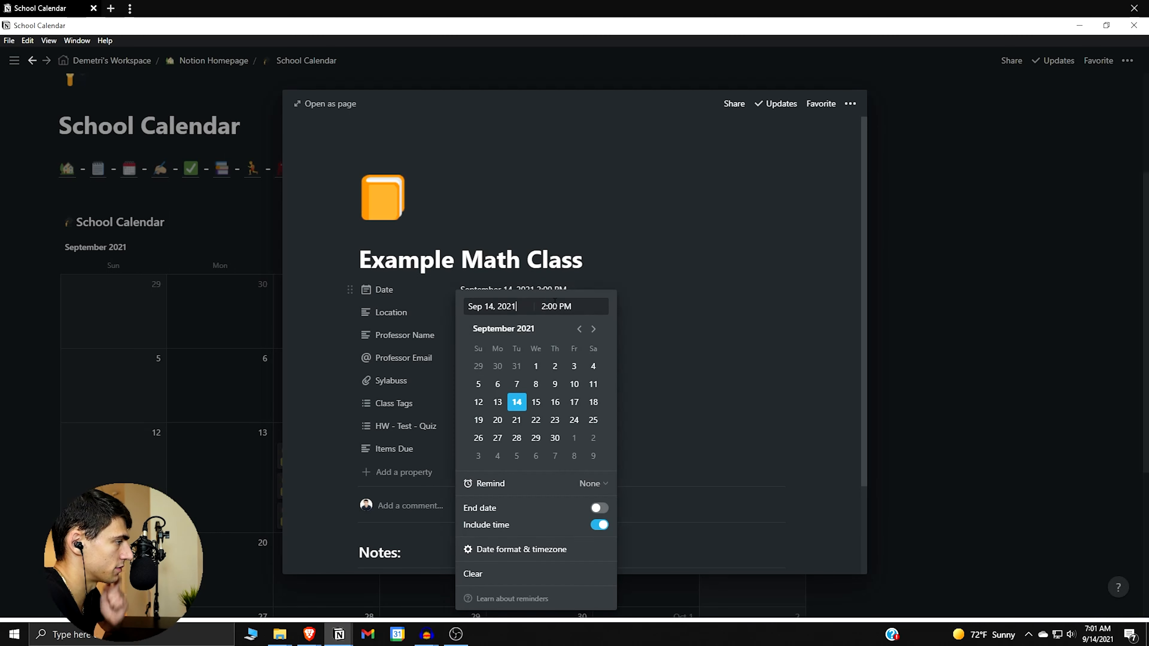
pyautogui.click(554, 305)
pyautogui.write('12')
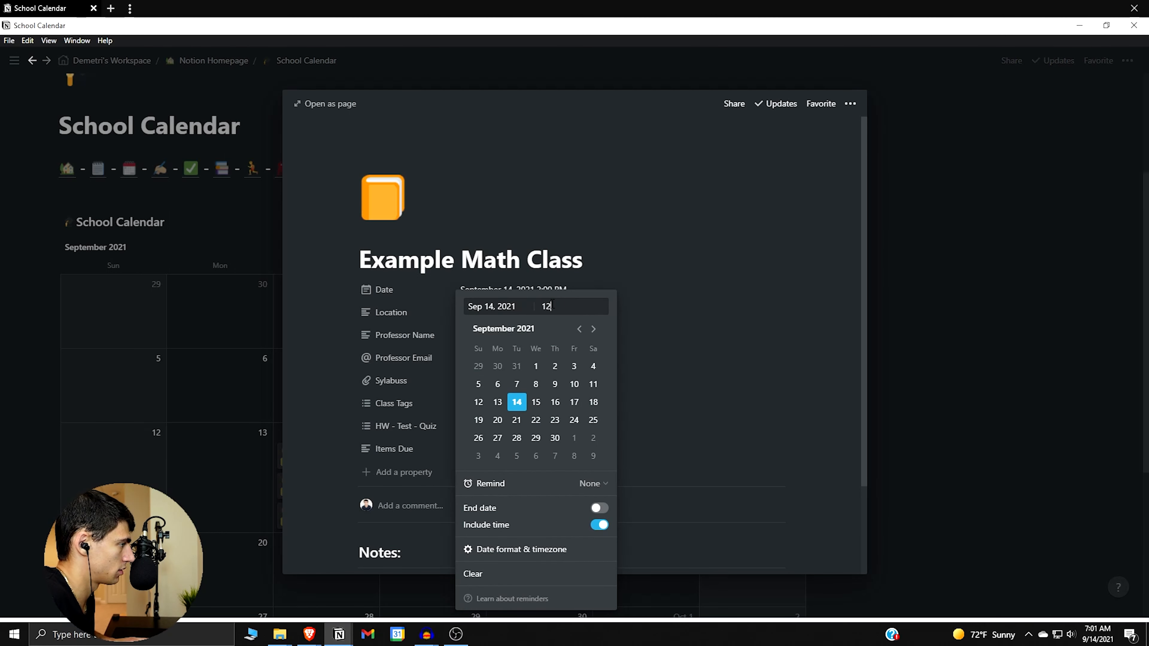
pyautogui.press('Return')
pyautogui.click(552, 267)
pyautogui.click(235, 365)
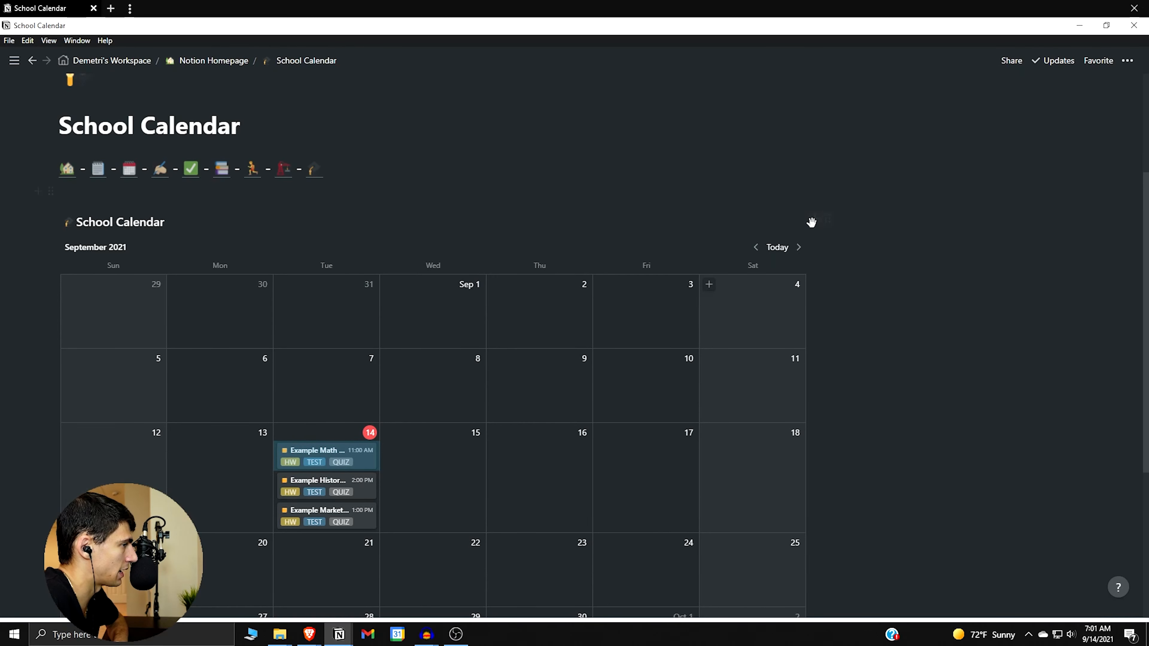
# Create a linked School Calendar database beside the calendar from the copied database link.
pyautogui.click(752, 222)
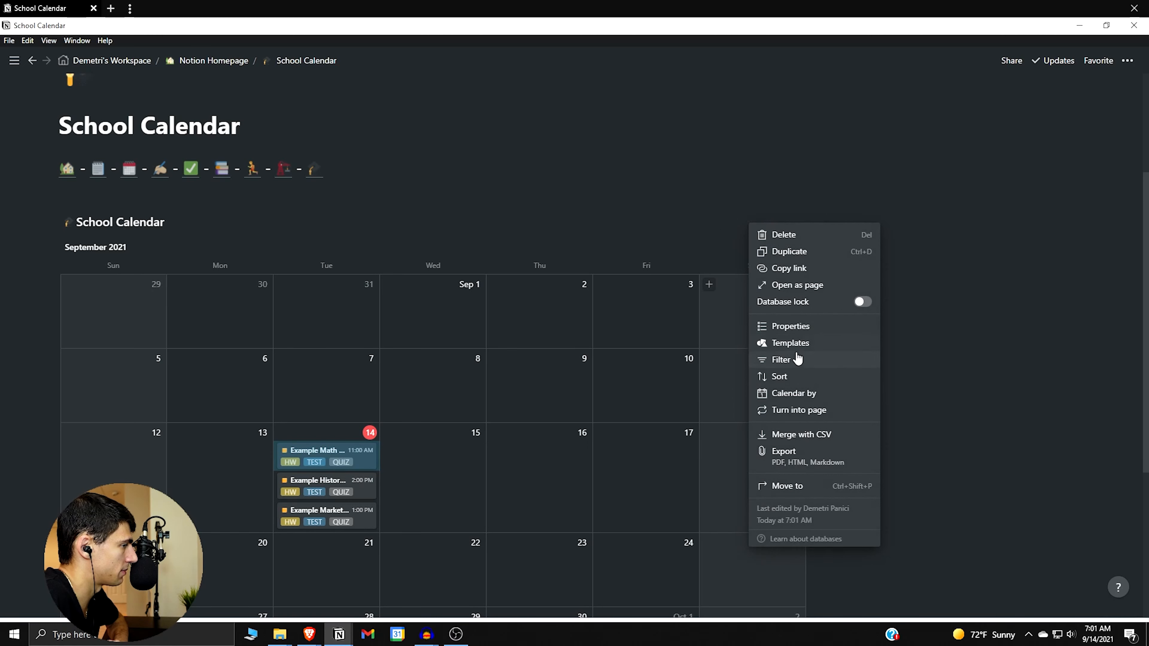
pyautogui.click(787, 271)
pyautogui.click(933, 295)
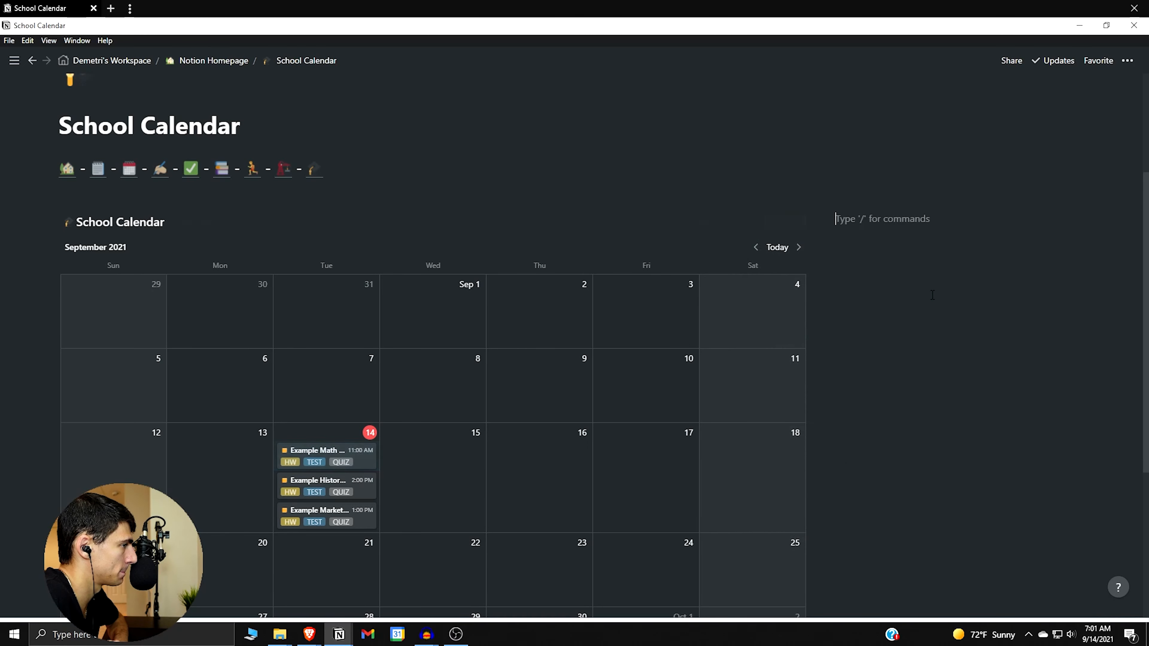
pyautogui.hotkey('ctrl', 'v')
pyautogui.click(991, 270)
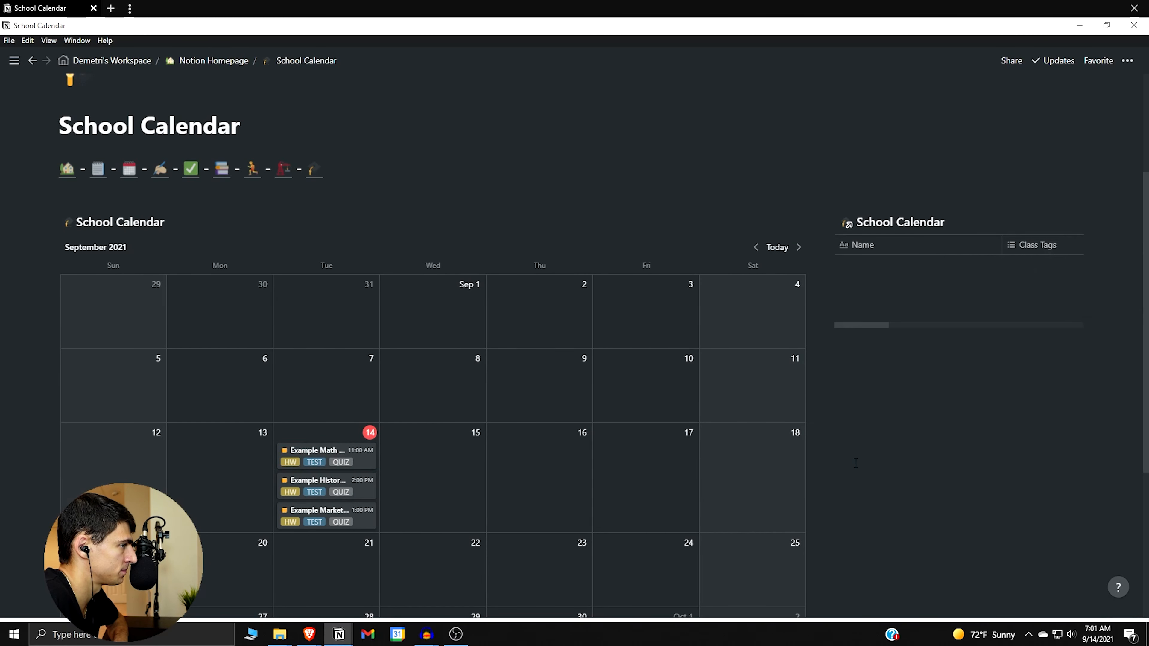
# Add a List view to the linked database.
pyautogui.click(1079, 222)
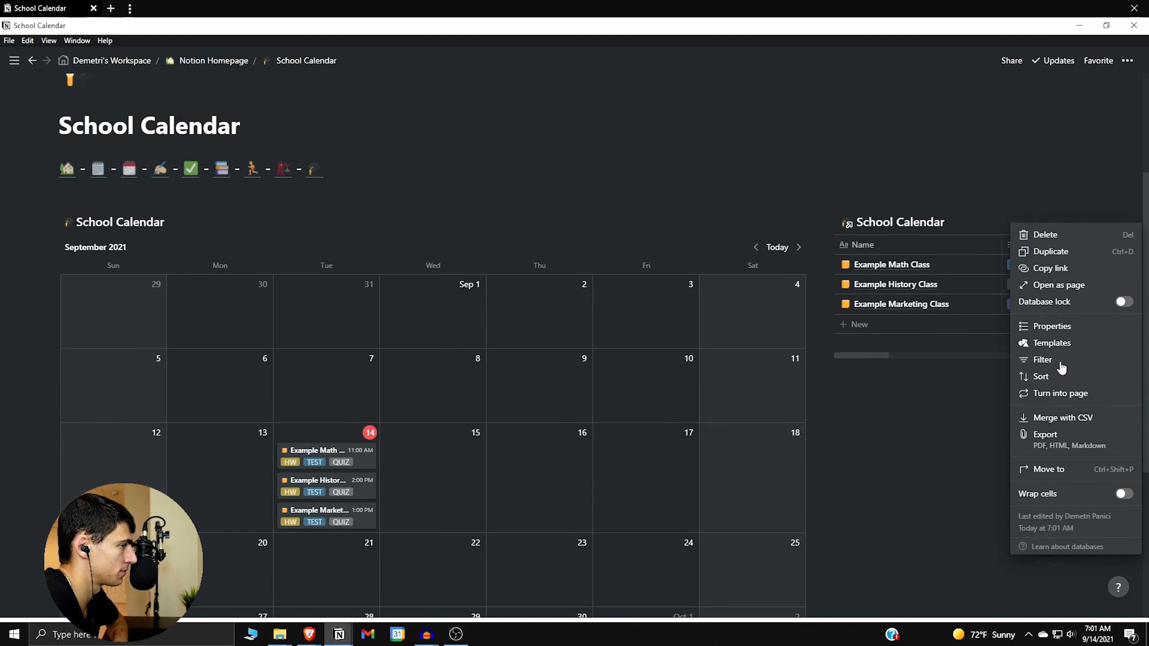
pyautogui.click(969, 223)
pyautogui.click(968, 222)
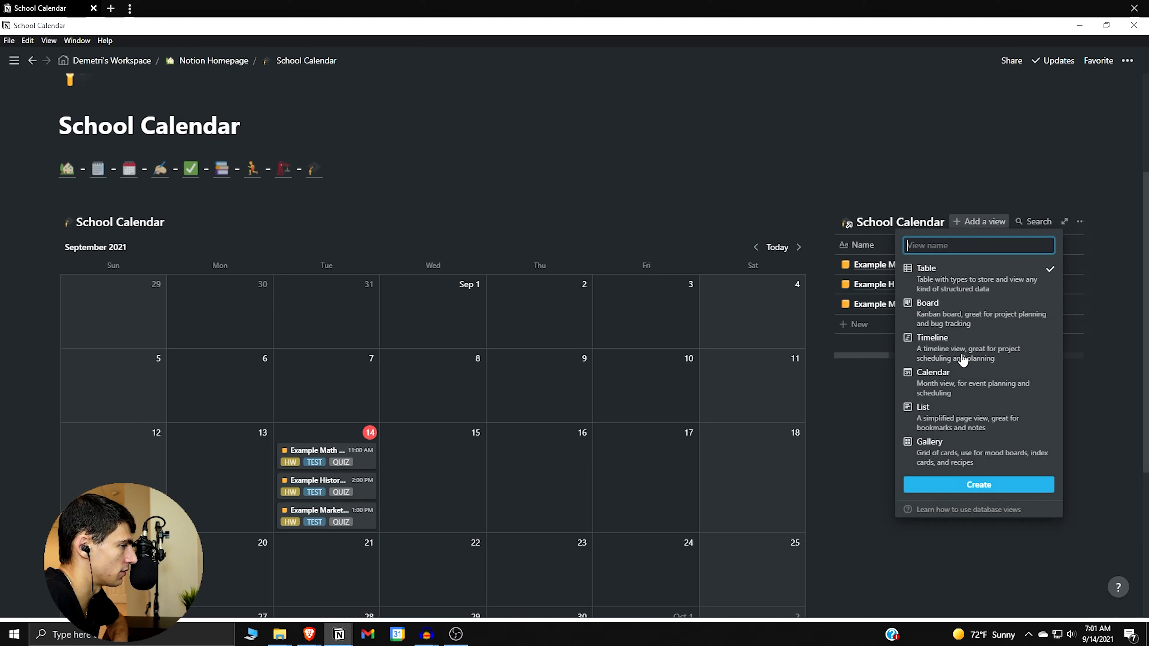
pyautogui.click(954, 411)
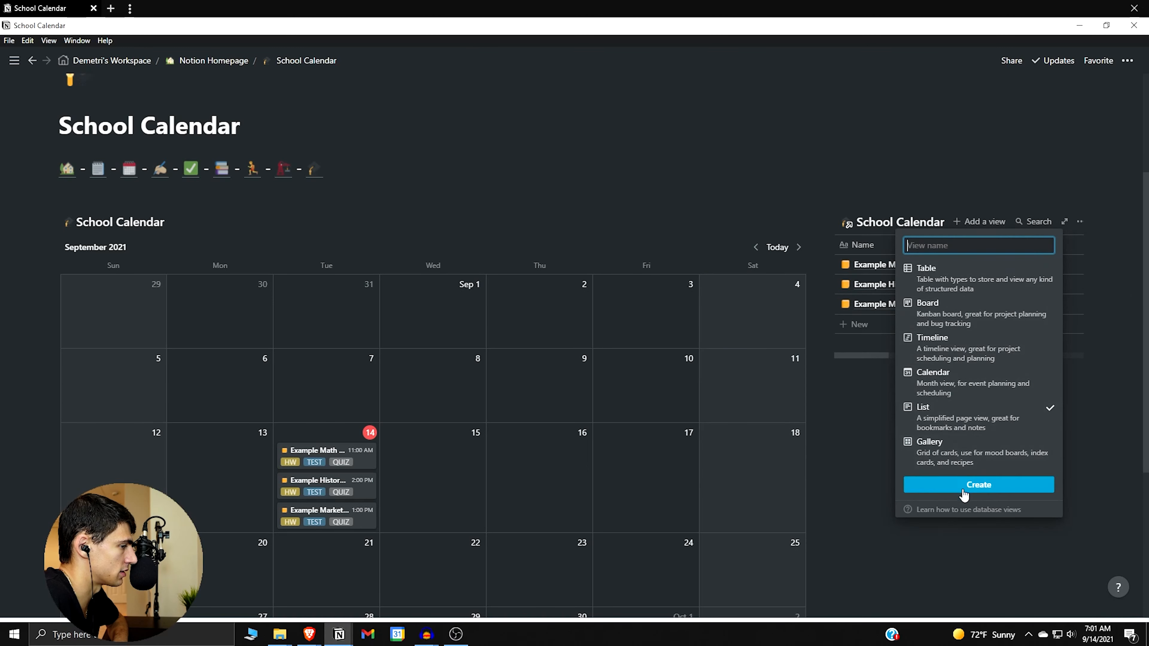
pyautogui.click(979, 484)
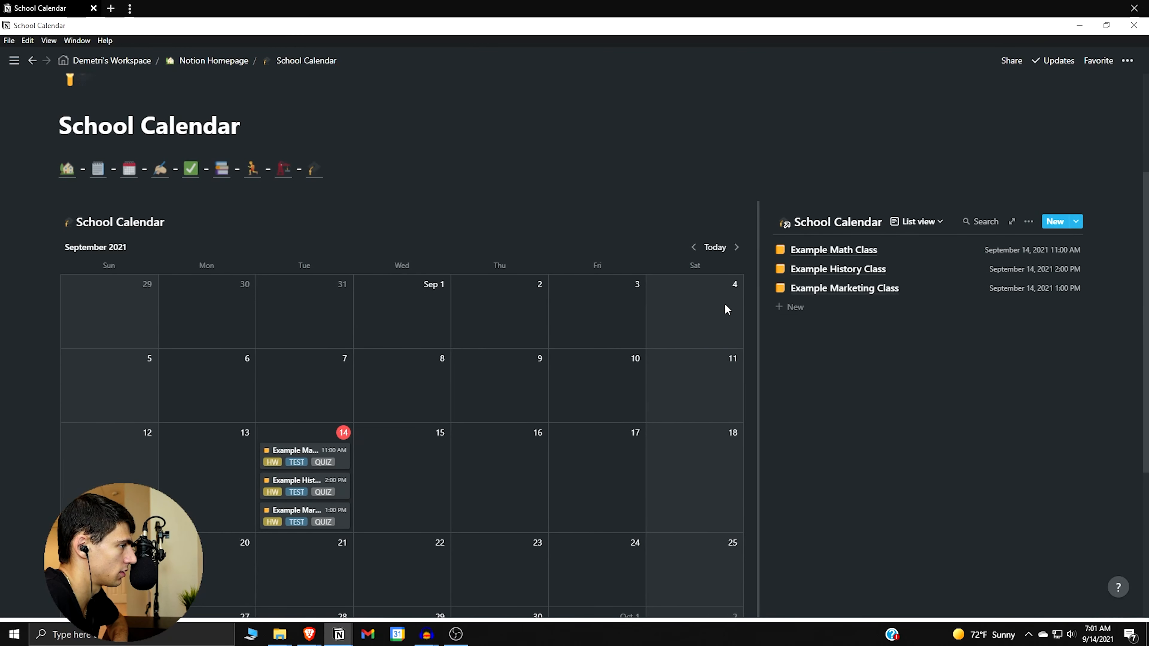
# Filter the list view to classes whose Date is Today.
pyautogui.click(1029, 222)
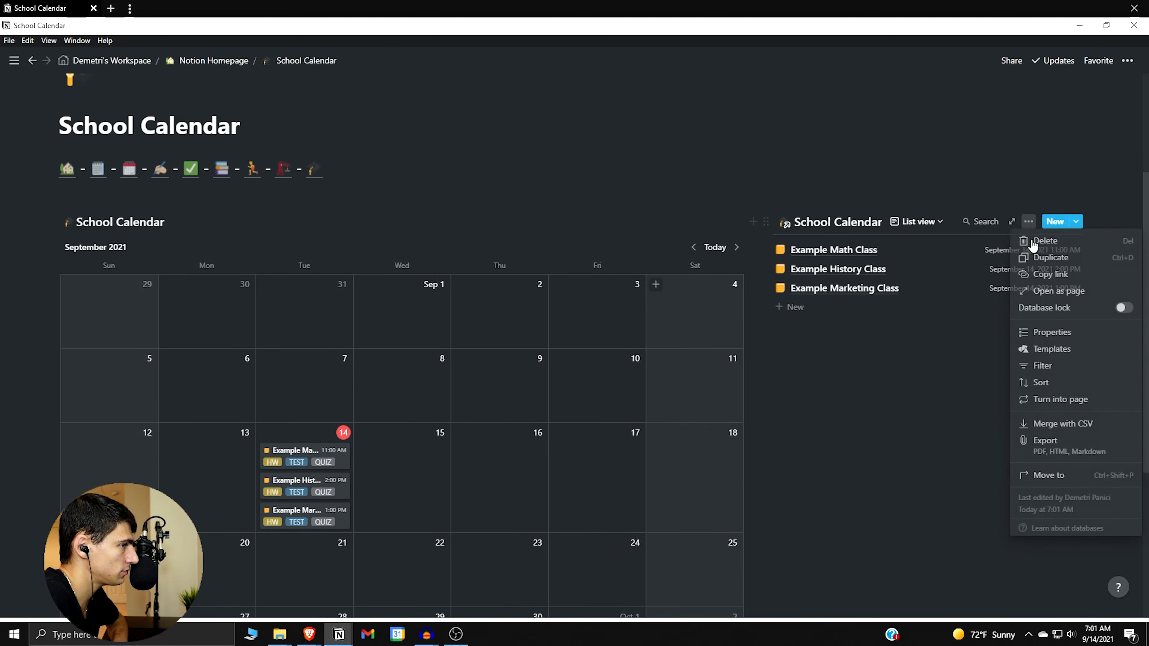
pyautogui.click(1038, 366)
pyautogui.click(823, 335)
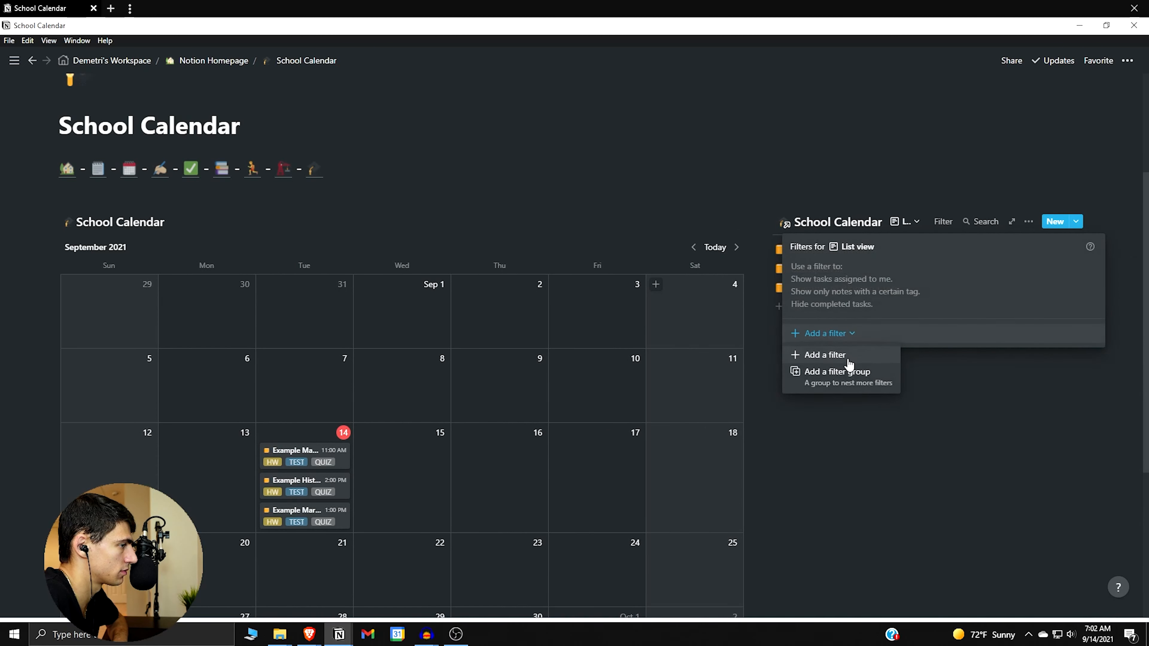
pyautogui.click(833, 355)
pyautogui.click(853, 271)
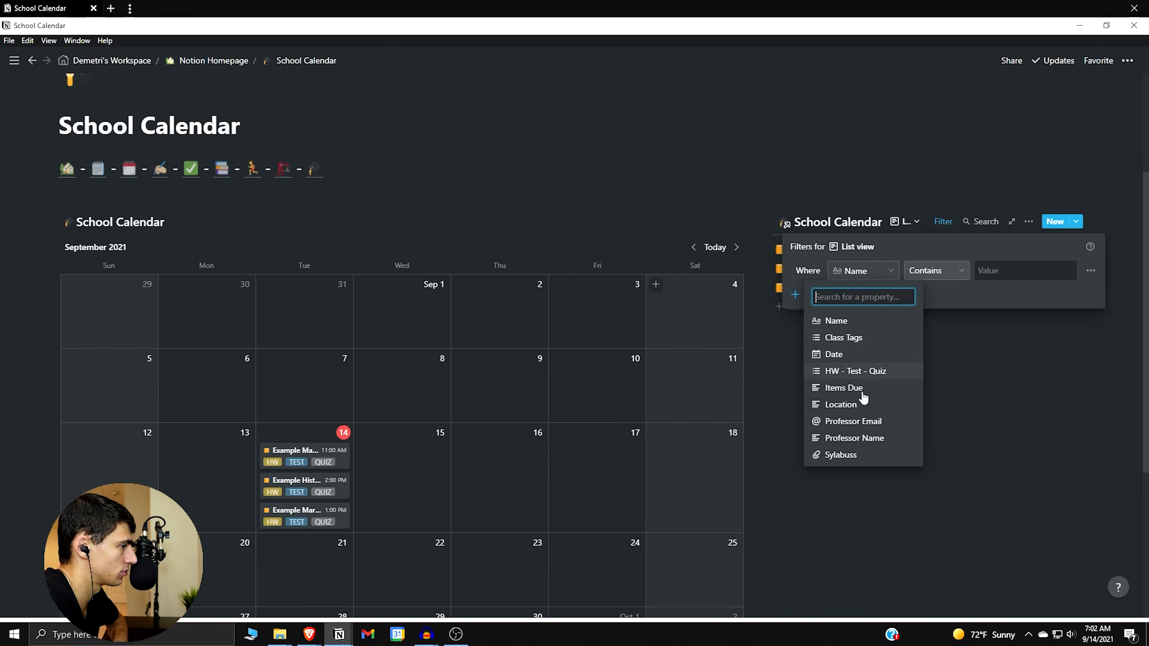
pyautogui.click(857, 357)
pyautogui.click(974, 271)
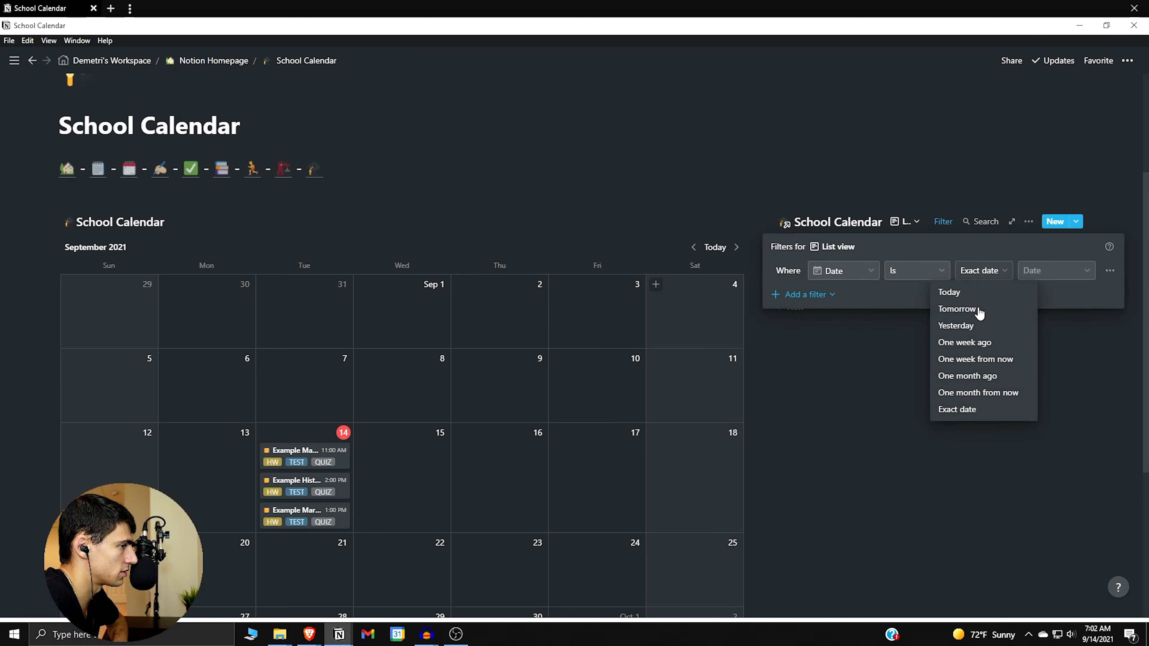
pyautogui.click(972, 295)
pyautogui.click(1002, 237)
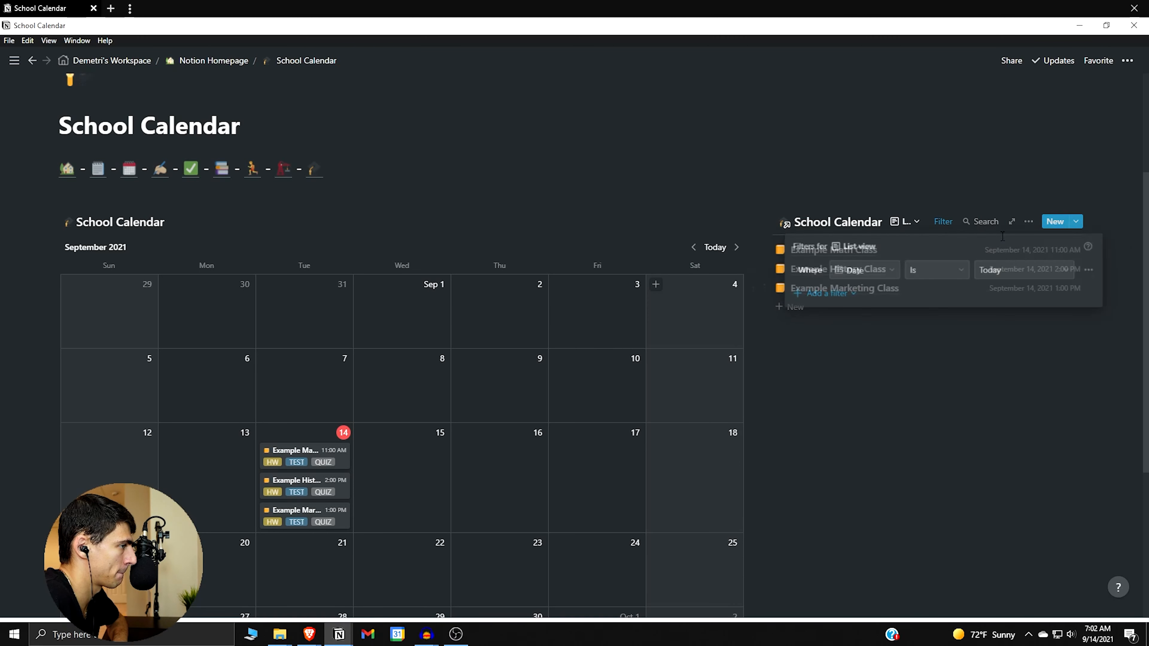
# Sort the list view by Date ascending.
pyautogui.click(1029, 221)
pyautogui.click(1040, 359)
pyautogui.click(871, 332)
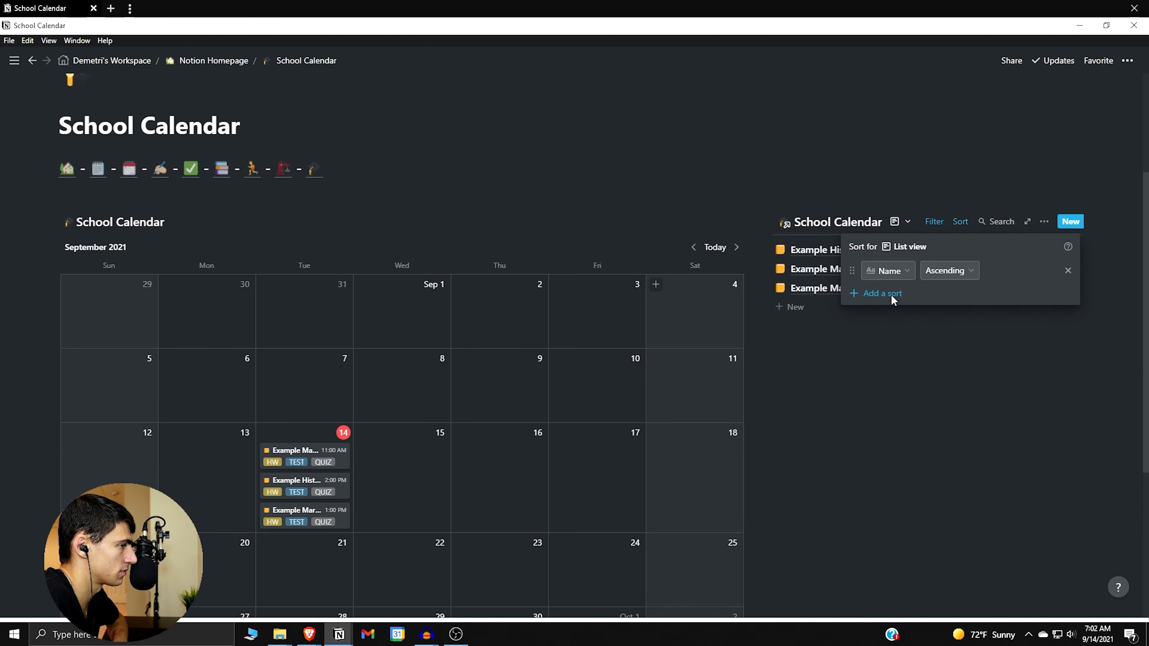
pyautogui.click(889, 270)
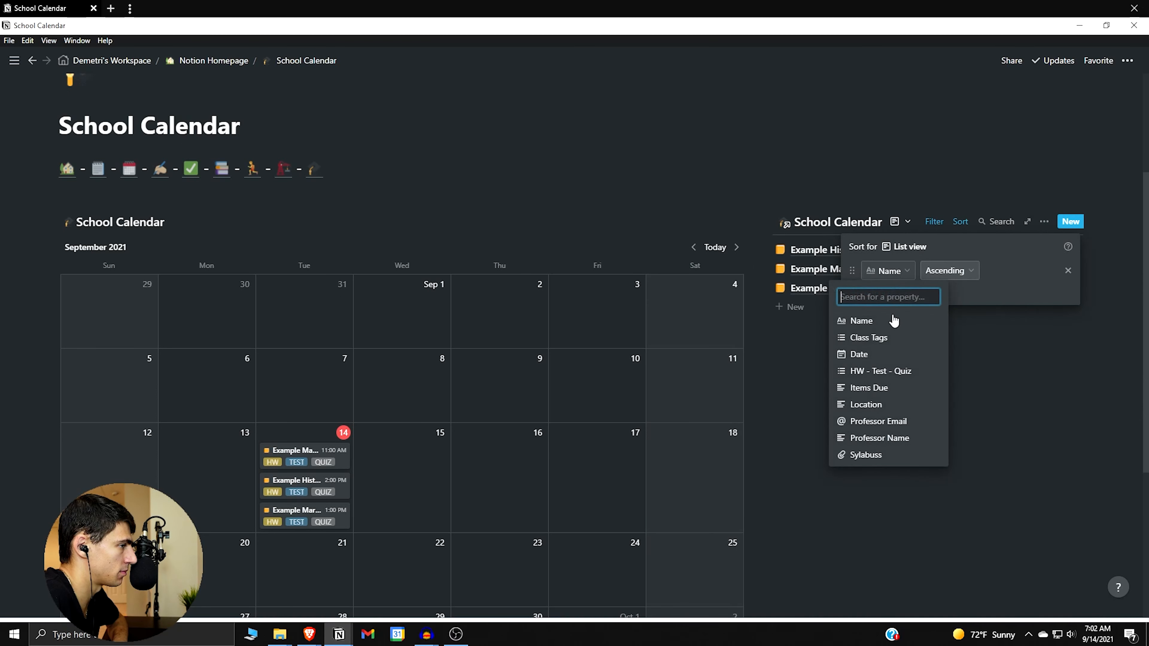
pyautogui.click(886, 354)
pyautogui.click(873, 367)
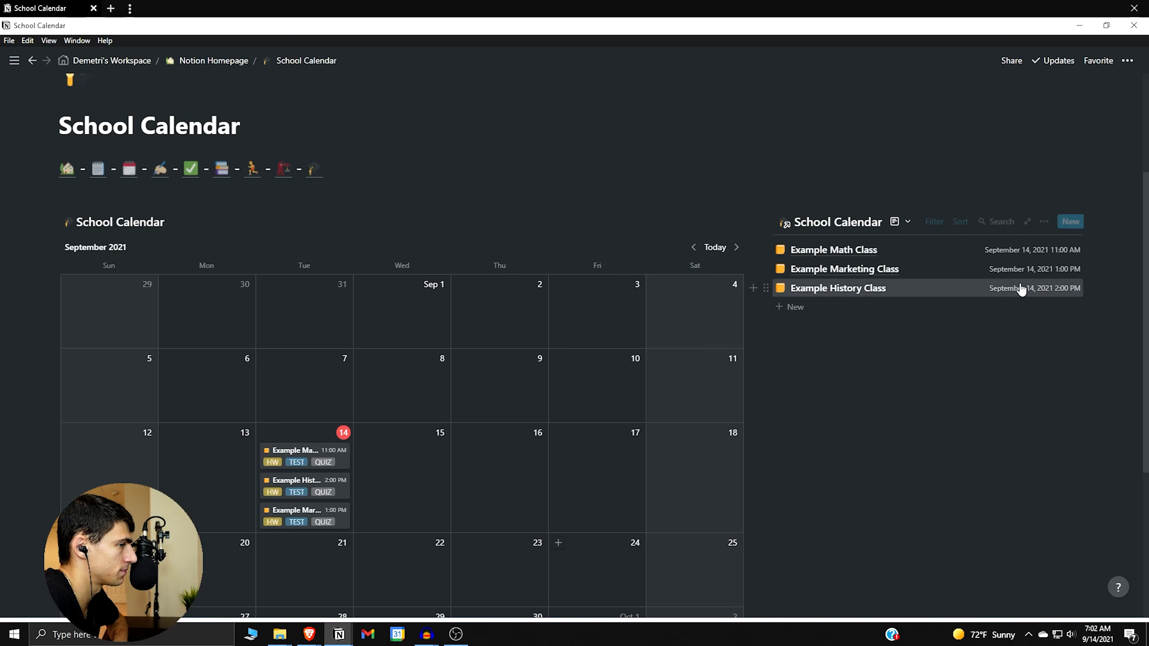
pyautogui.click(1045, 222)
# Hide Date and show the HW - Test - Quiz tags in the list view.
pyautogui.click(1051, 326)
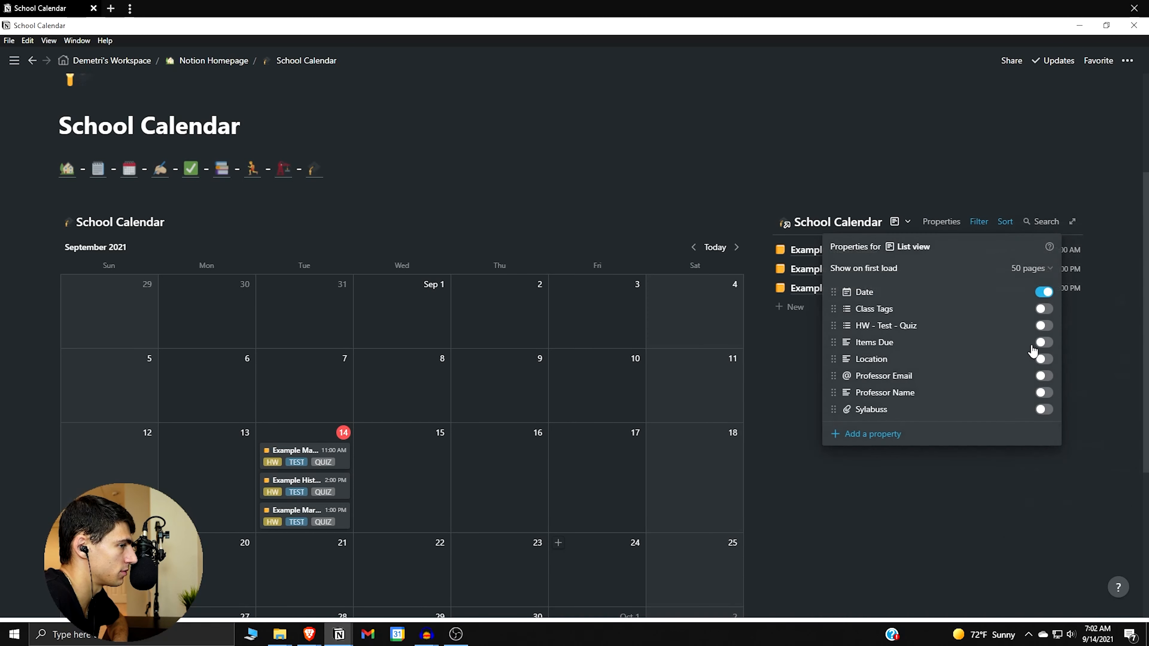
pyautogui.click(1044, 292)
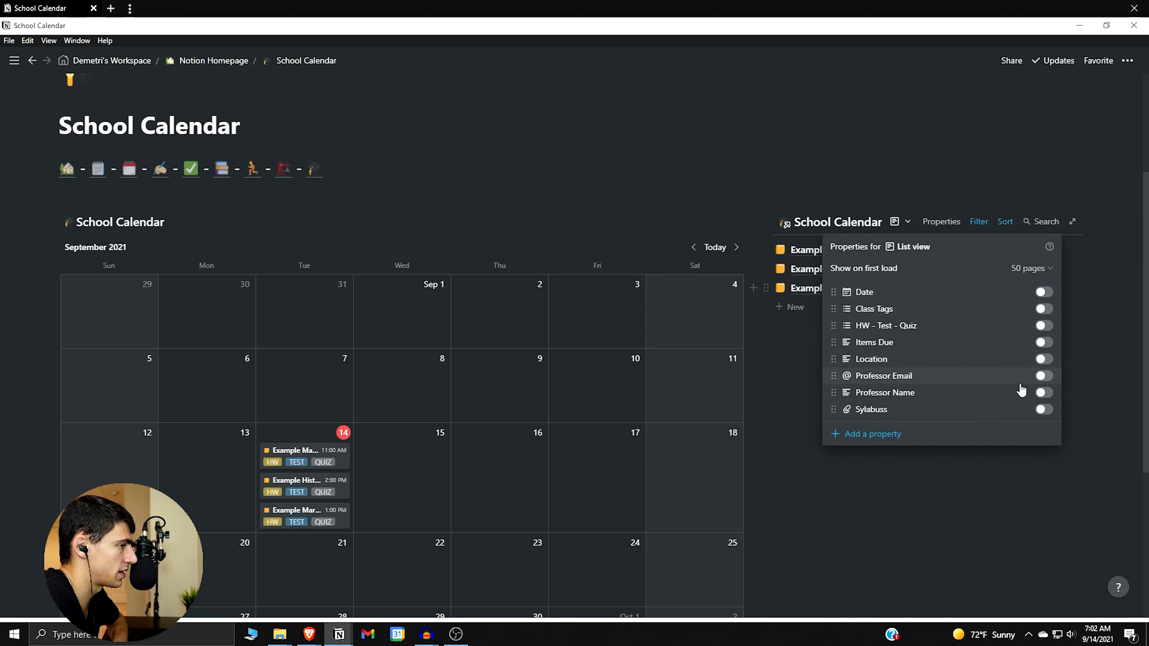
pyautogui.click(1043, 326)
pyautogui.click(1022, 495)
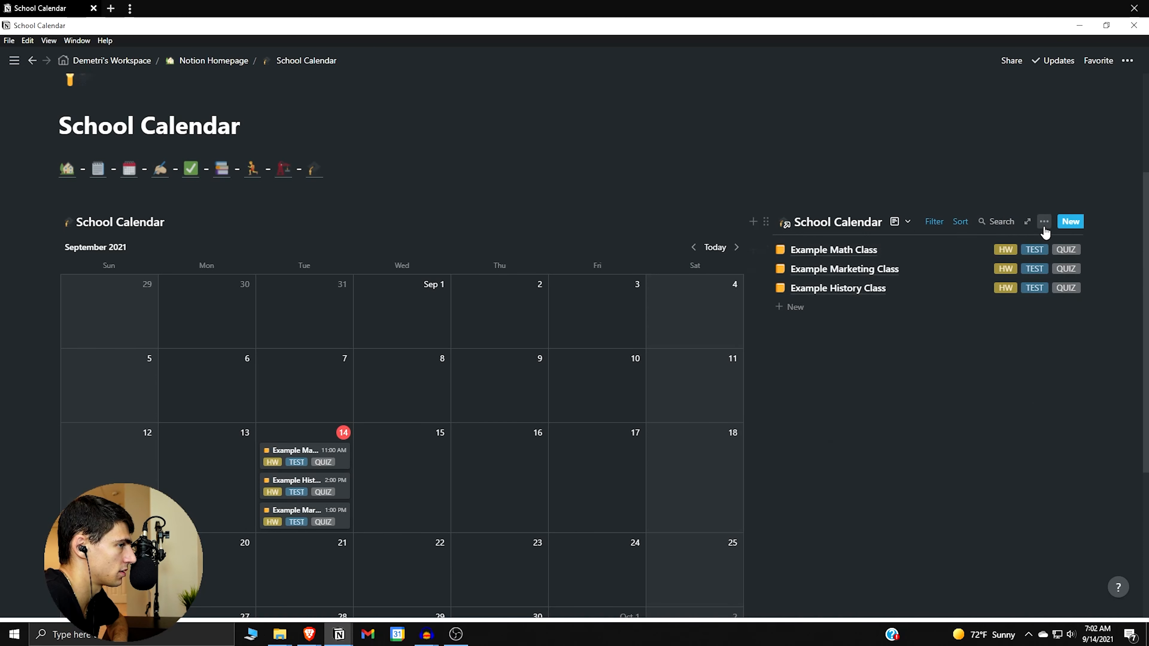
pyautogui.click(978, 250)
# Remove the TEST and QUIZ tags from Example Math Class, leaving only HW.
pyautogui.click(571, 428)
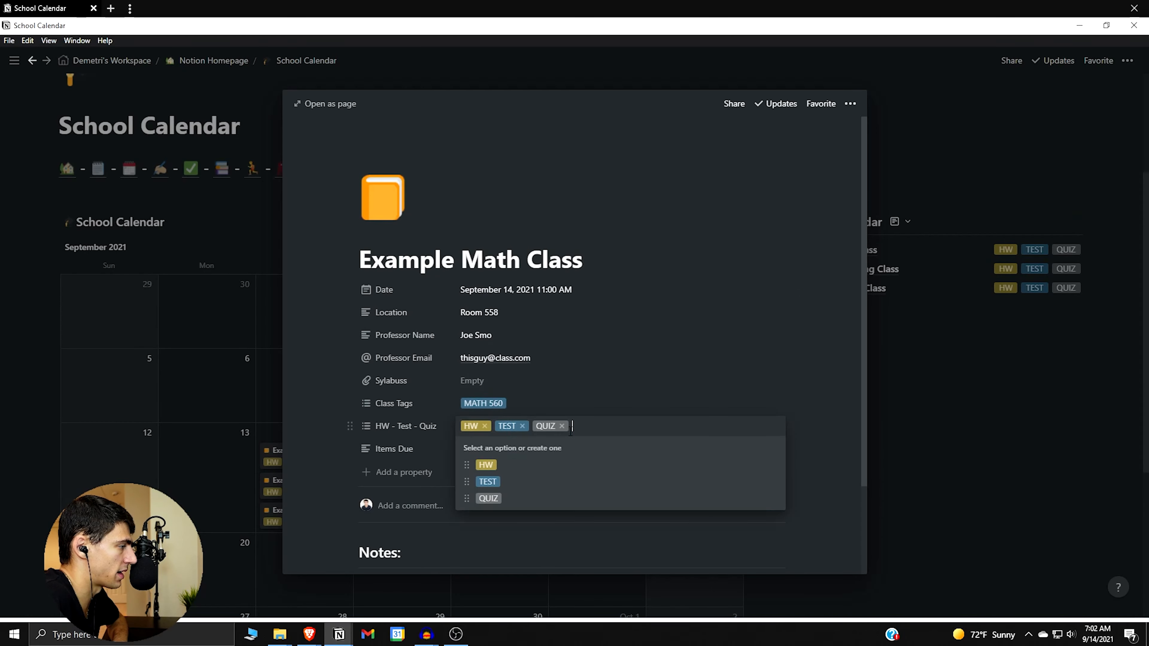
pyautogui.click(520, 426)
pyautogui.click(525, 426)
pyautogui.click(1069, 384)
pyautogui.click(982, 301)
# Remove the HW and QUIZ tags from Example History Class, leaving only TEST.
pyautogui.click(975, 295)
pyautogui.click(538, 427)
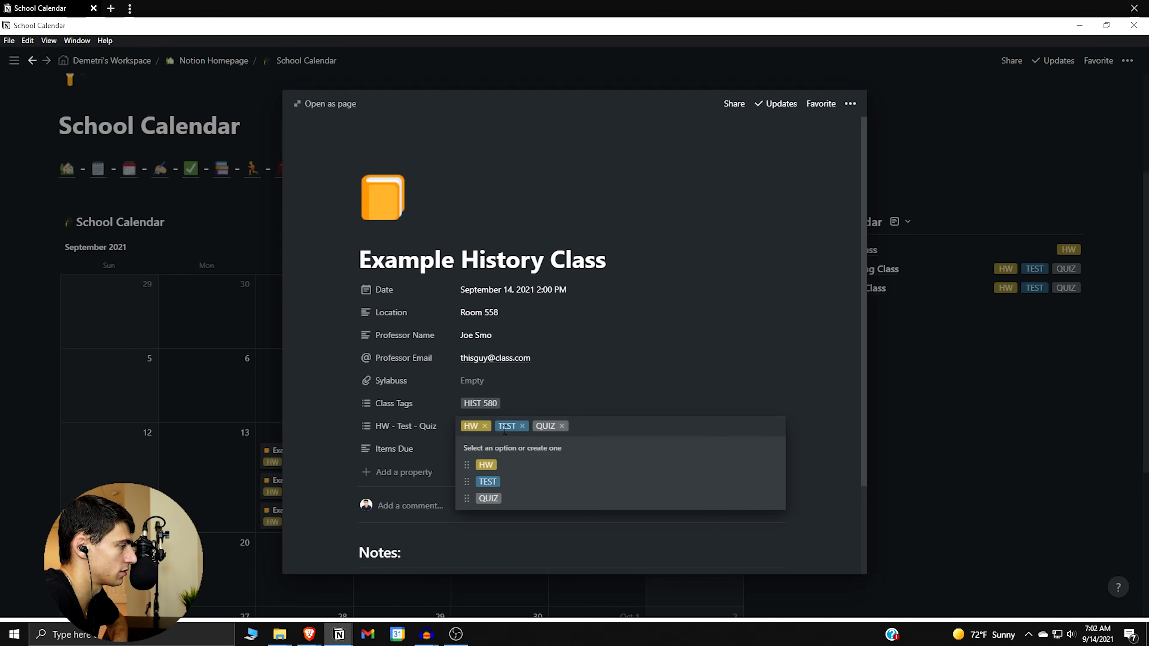
pyautogui.click(485, 426)
pyautogui.click(528, 426)
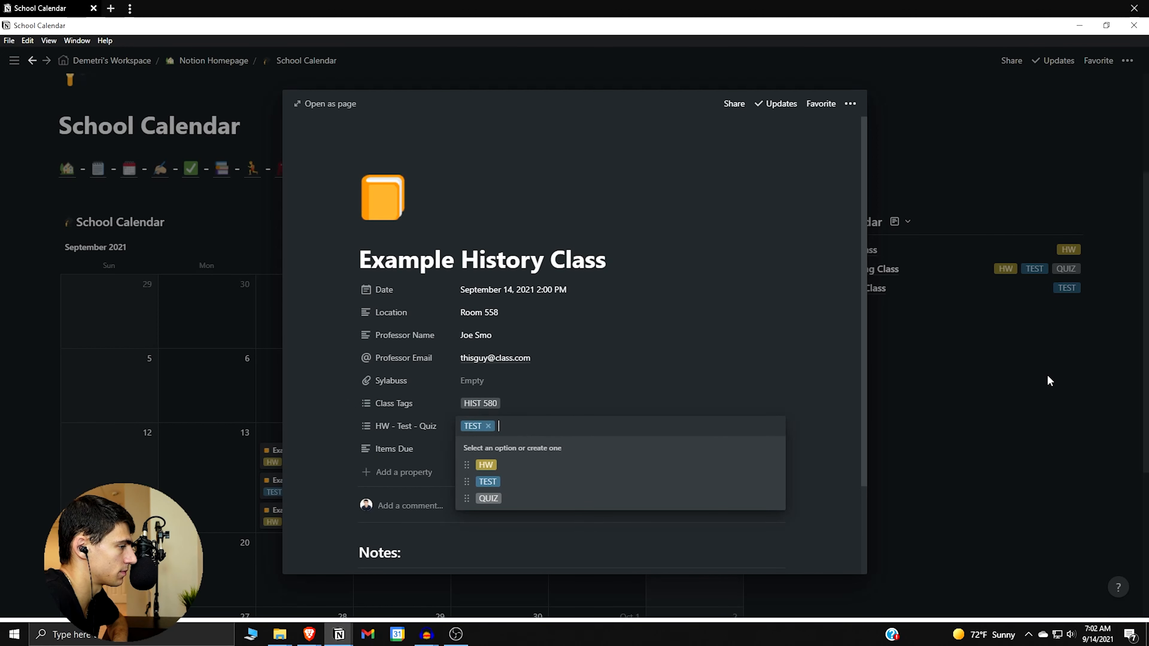
pyautogui.click(1047, 380)
# Remove the HW and TEST tags from Example Marketing Class, leaving only QUIZ.
pyautogui.click(984, 283)
pyautogui.click(975, 270)
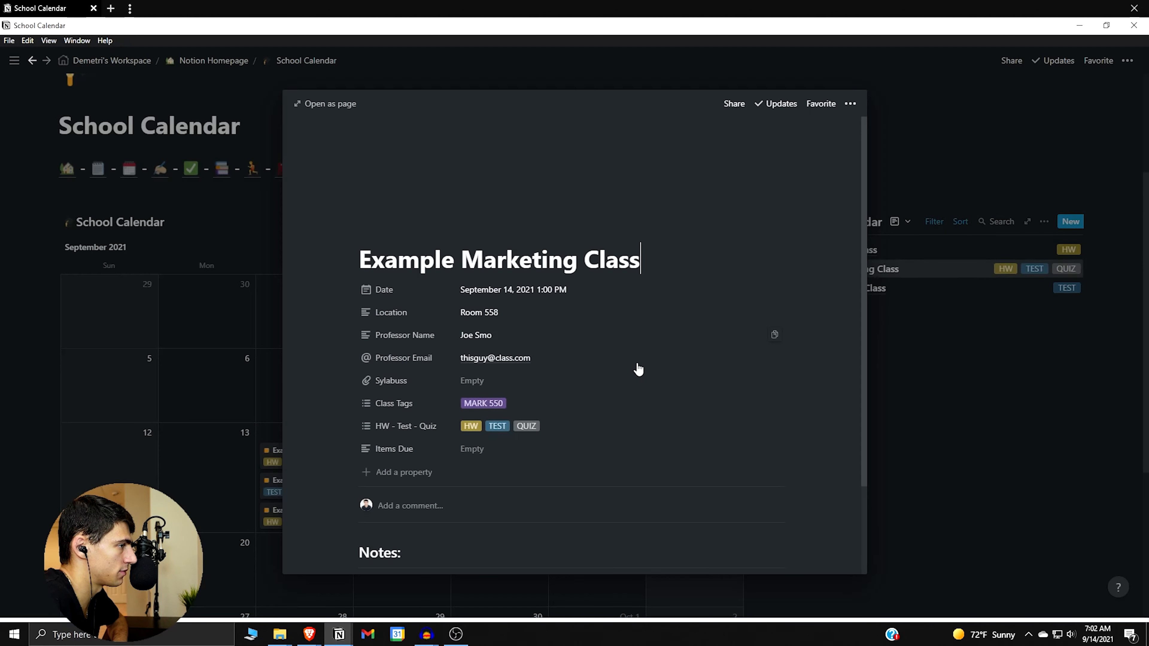
pyautogui.click(563, 427)
pyautogui.click(482, 426)
pyautogui.click(494, 426)
pyautogui.click(650, 331)
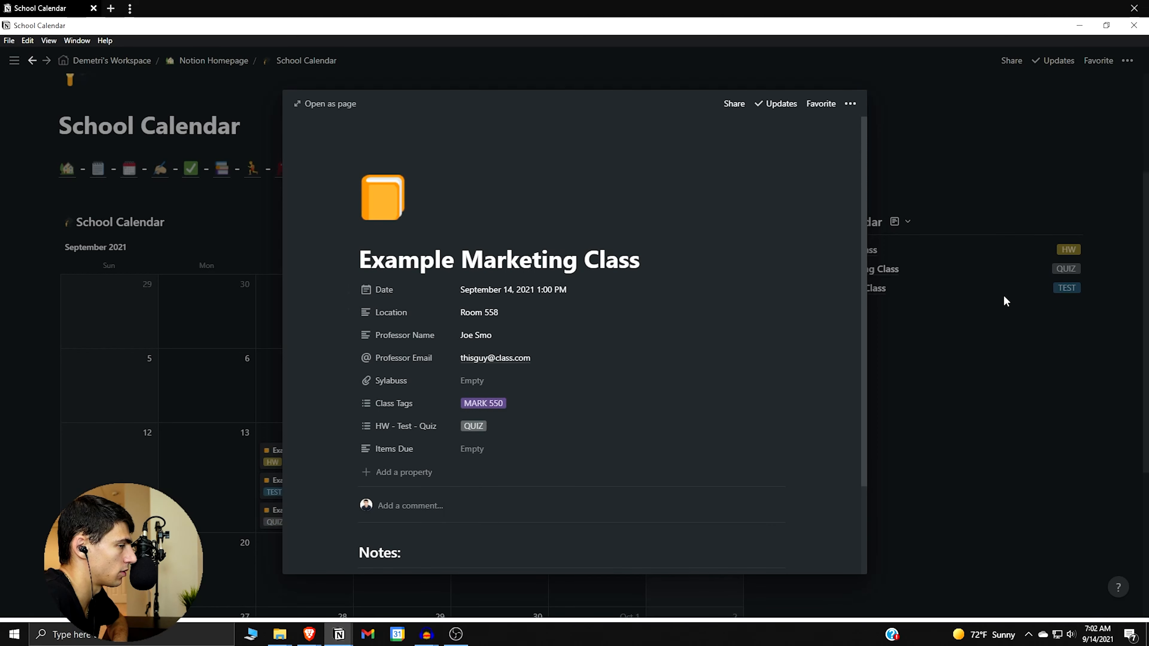
pyautogui.click(1004, 301)
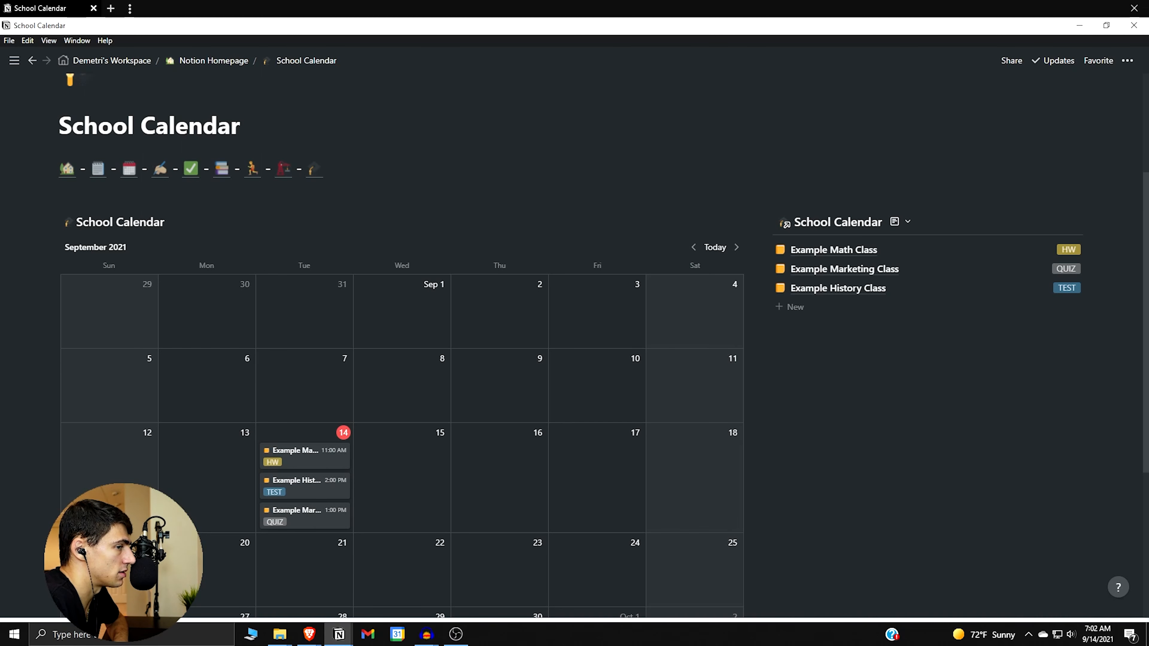
# Launch the Spotify desktop app by searching 'spotify' in Windows search.
pyautogui.click(181, 635)
pyautogui.write('emb')
pyautogui.press('BackSpace')
pyautogui.press('BackSpace')
pyautogui.press('BackSpace')
pyautogui.write('spotify')
pyautogui.press('Return')
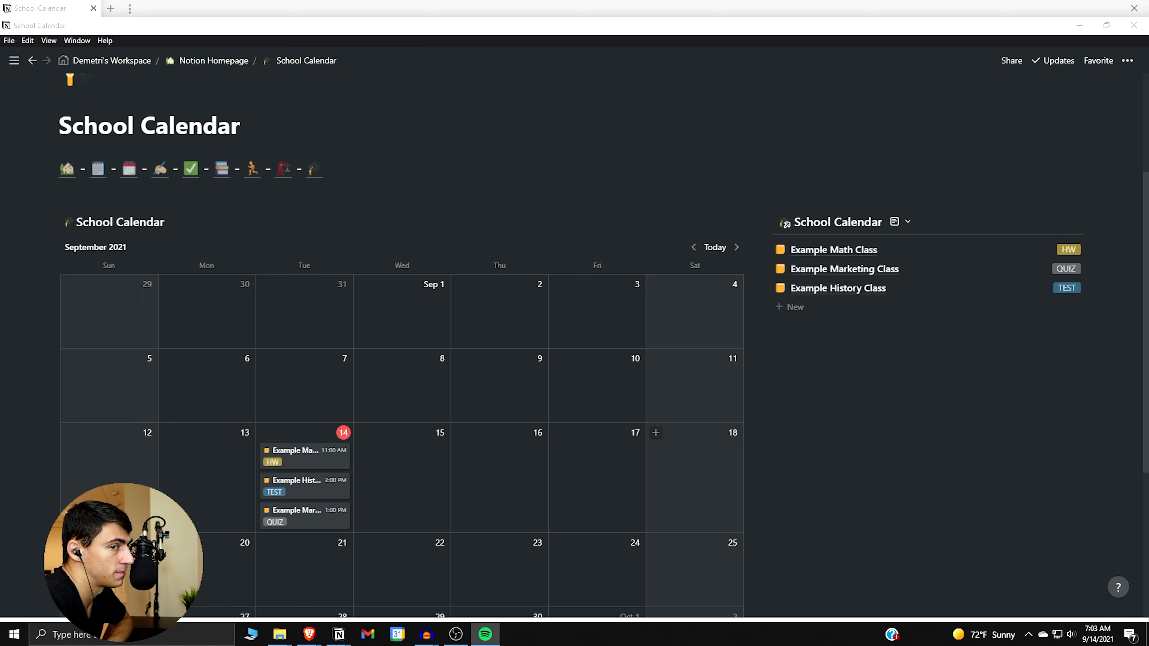
# Embed the Spotify Vibing playlist under the class list and widen it to fill the right column.
pyautogui.click(931, 356)
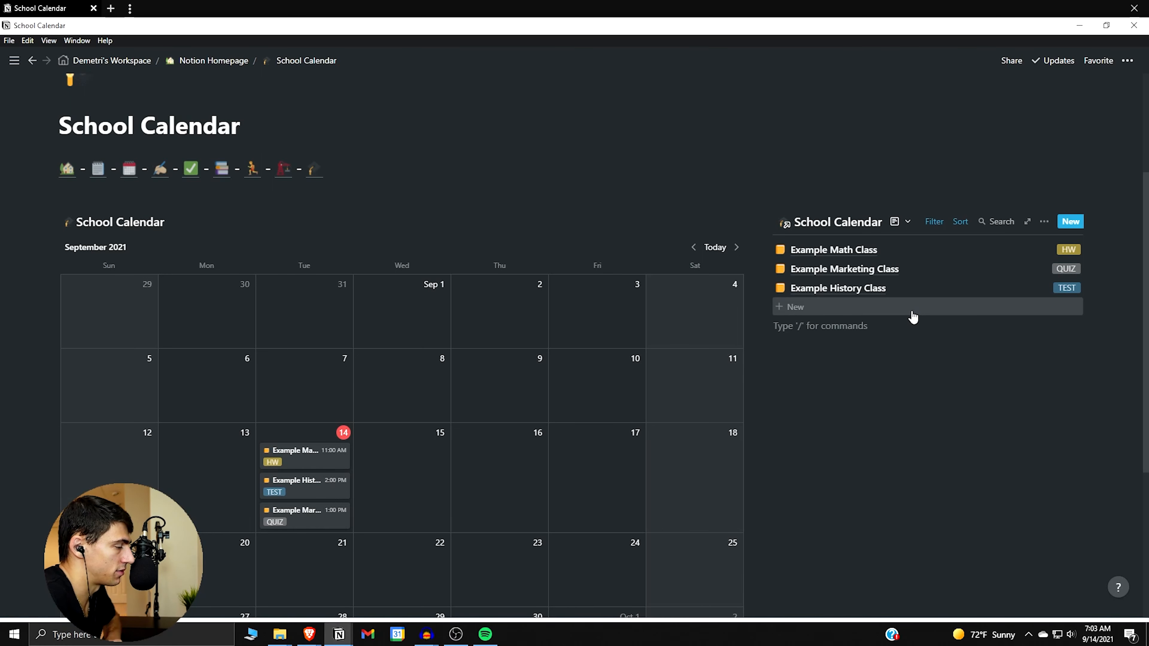
pyautogui.write('/embed')
pyautogui.press('Return')
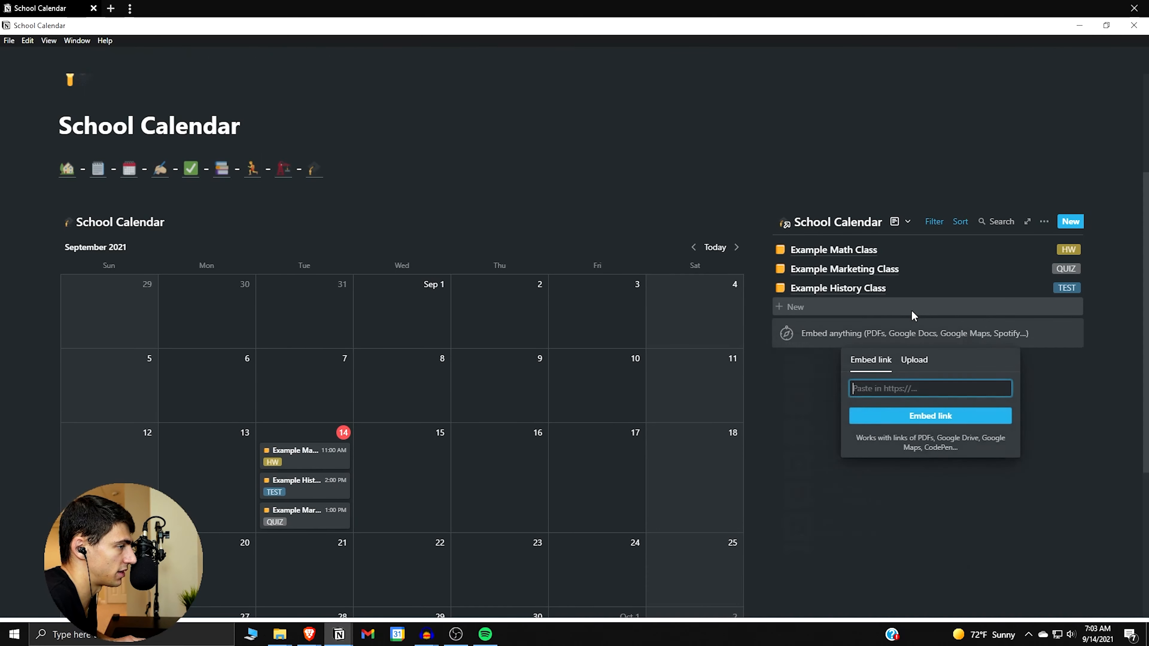
pyautogui.hotkey('ctrl', 'v')
pyautogui.click(937, 419)
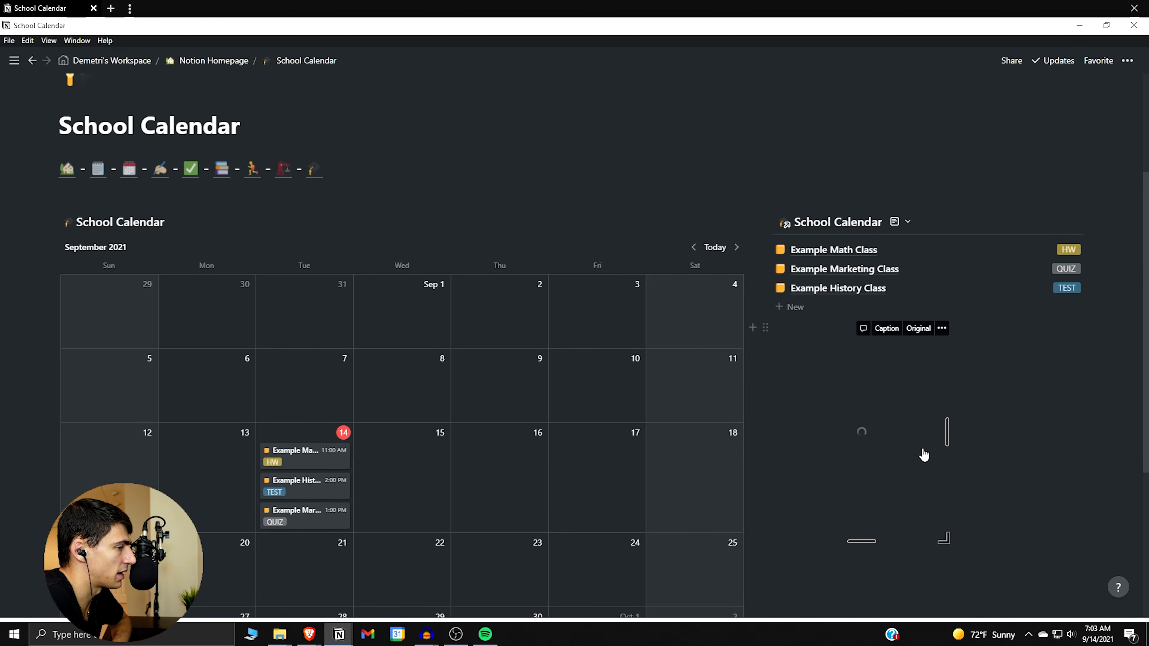
pyautogui.moveTo(951, 431); pyautogui.dragTo(1087, 433)
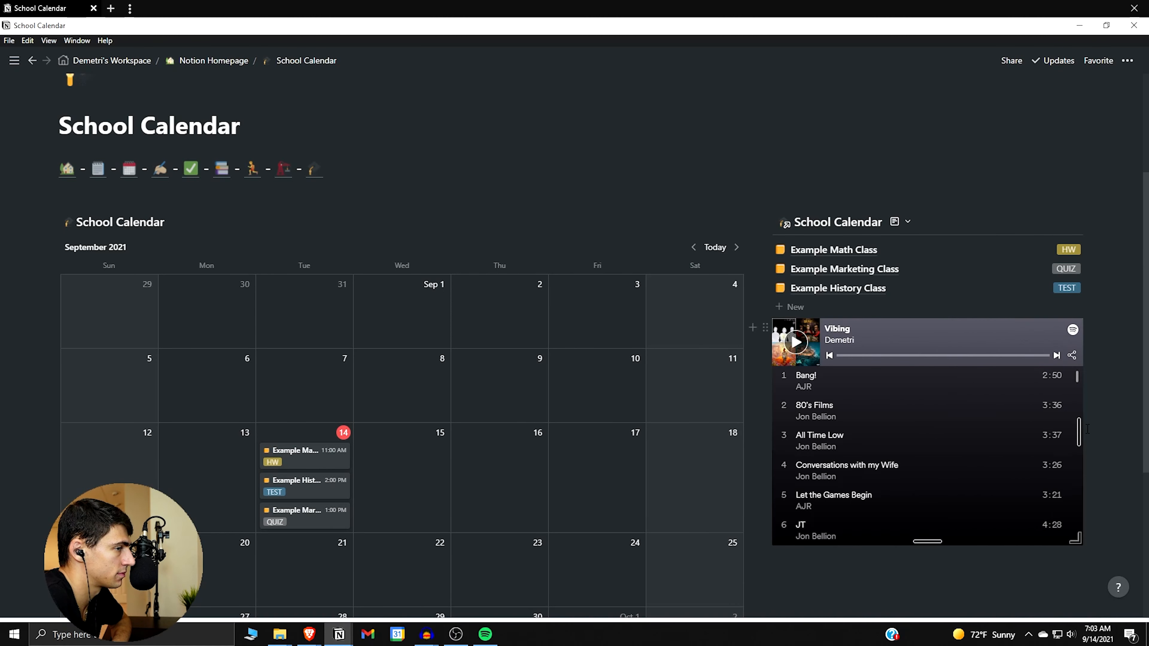
# Move an empty block from below the Spotify embed to above the School Calendar list.
pyautogui.click(910, 594)
pyautogui.moveTo(766, 559); pyautogui.dragTo(883, 330)
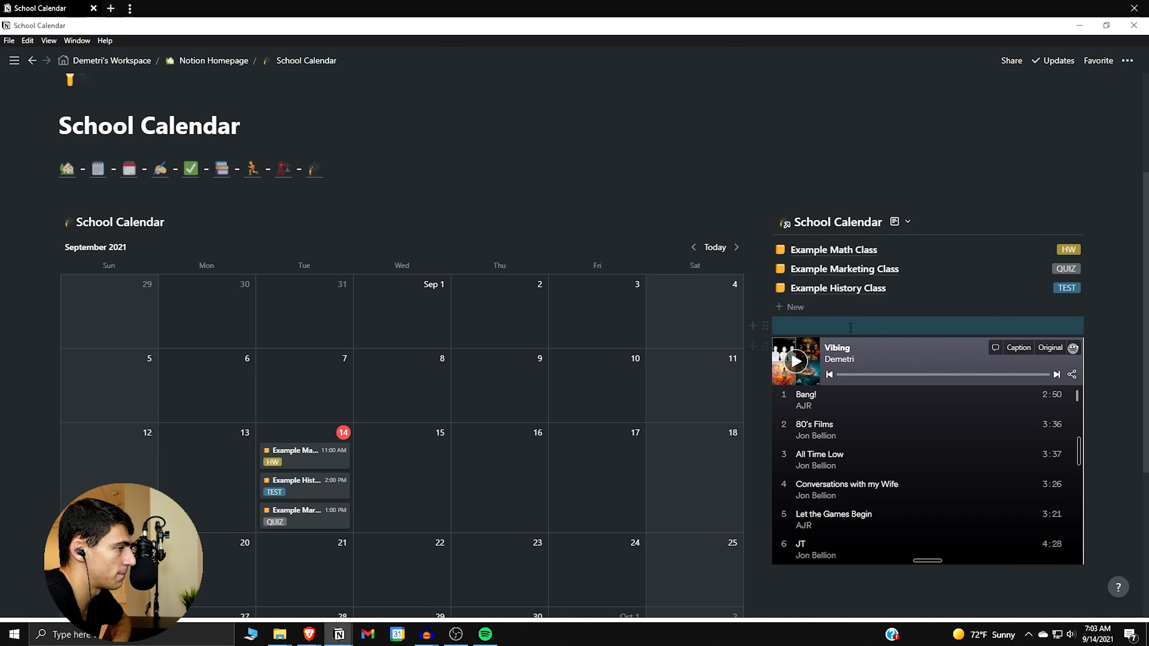
pyautogui.scroll(-3, 992, 466)
pyautogui.scroll(3, 993, 470)
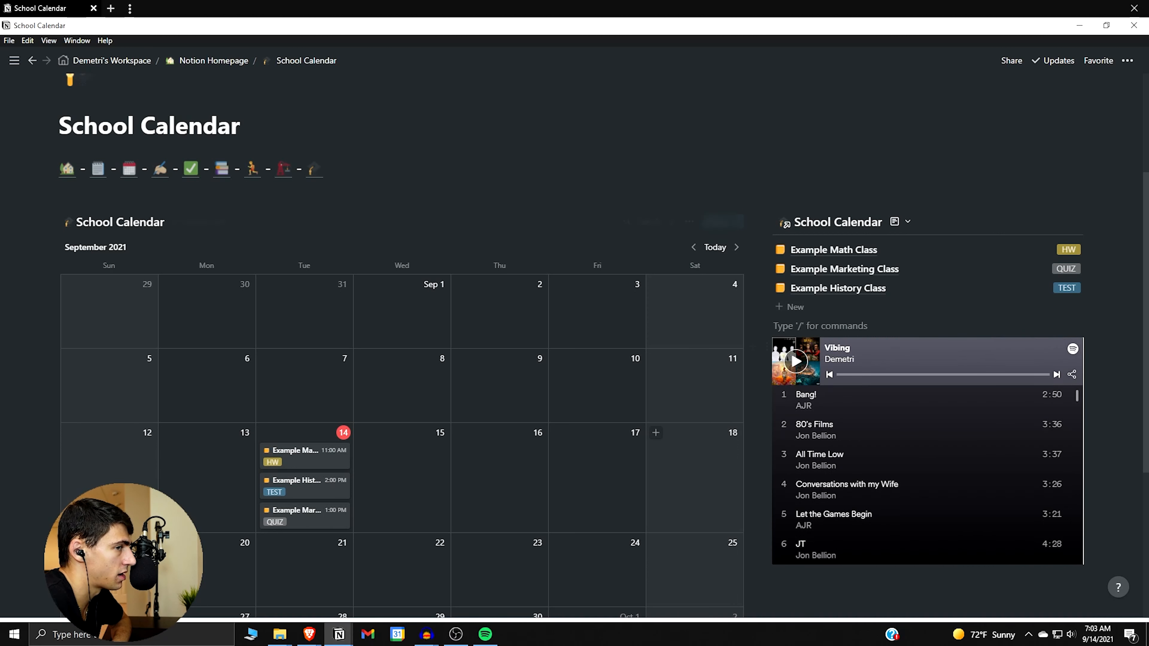
pyautogui.scroll(-1, 407, 384)
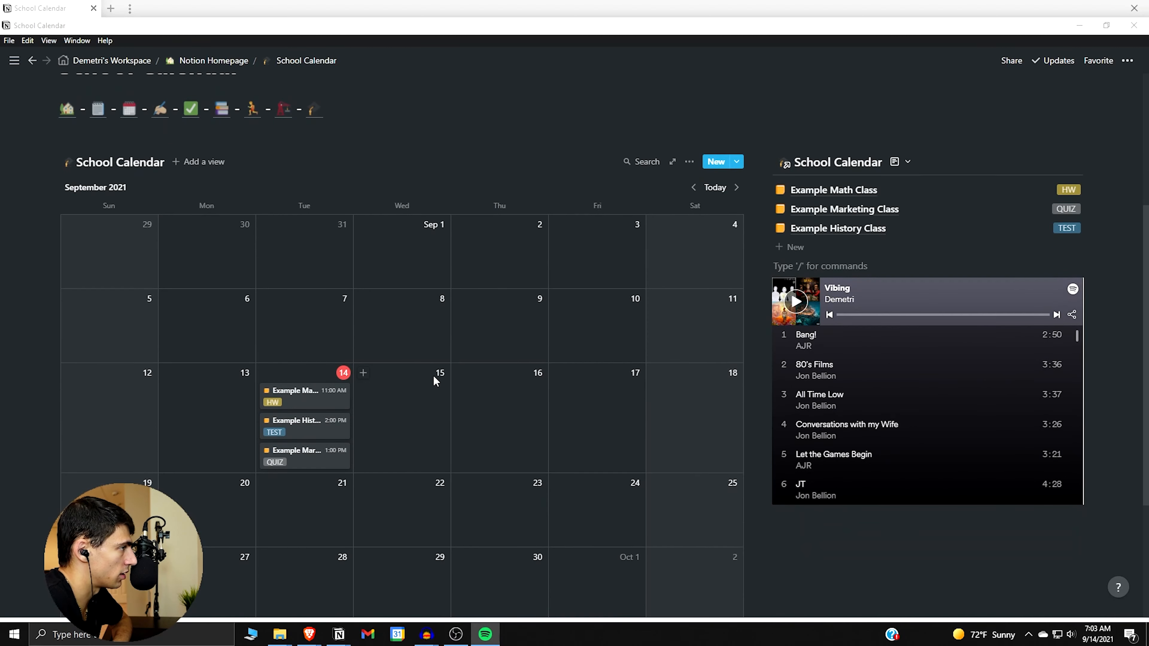
pyautogui.scroll(-1, 407, 380)
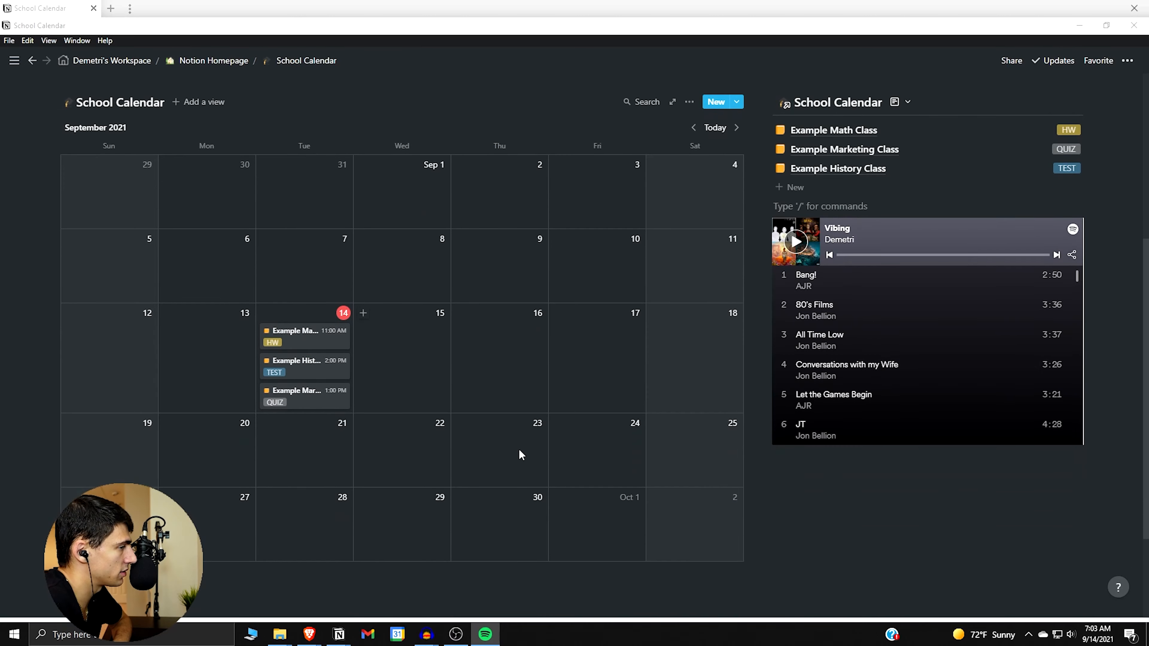
pyautogui.click(943, 512)
pyautogui.scroll(2, 943, 512)
pyautogui.scroll(-3, 910, 535)
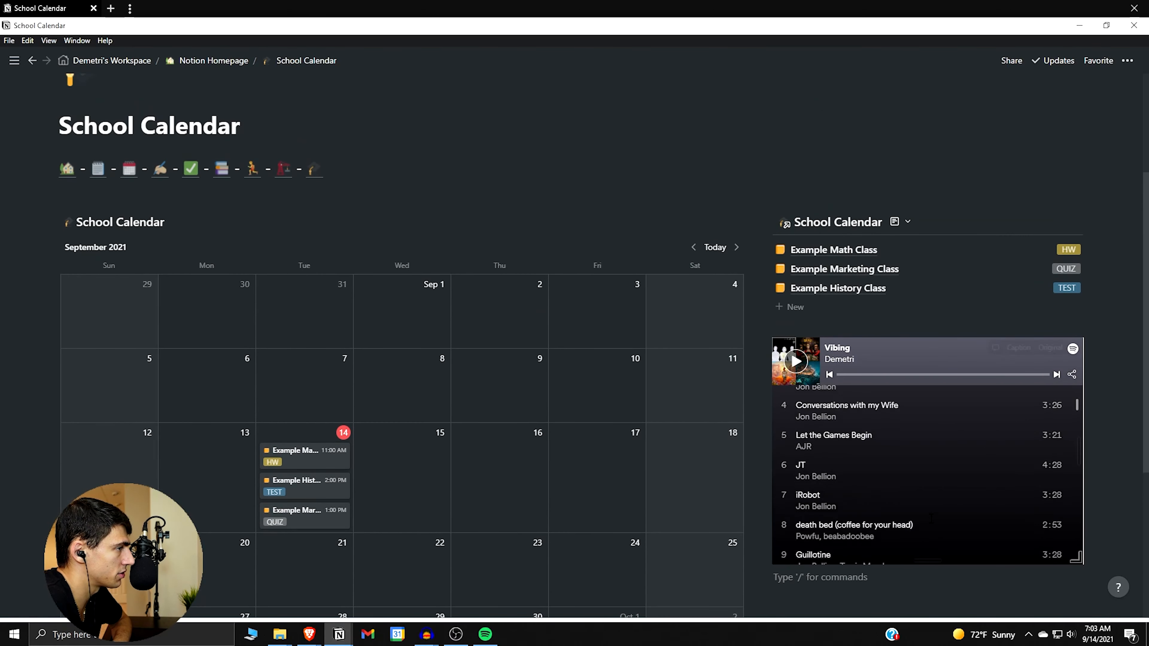
pyautogui.scroll(-1, 872, 578)
pyautogui.scroll(2, 877, 484)
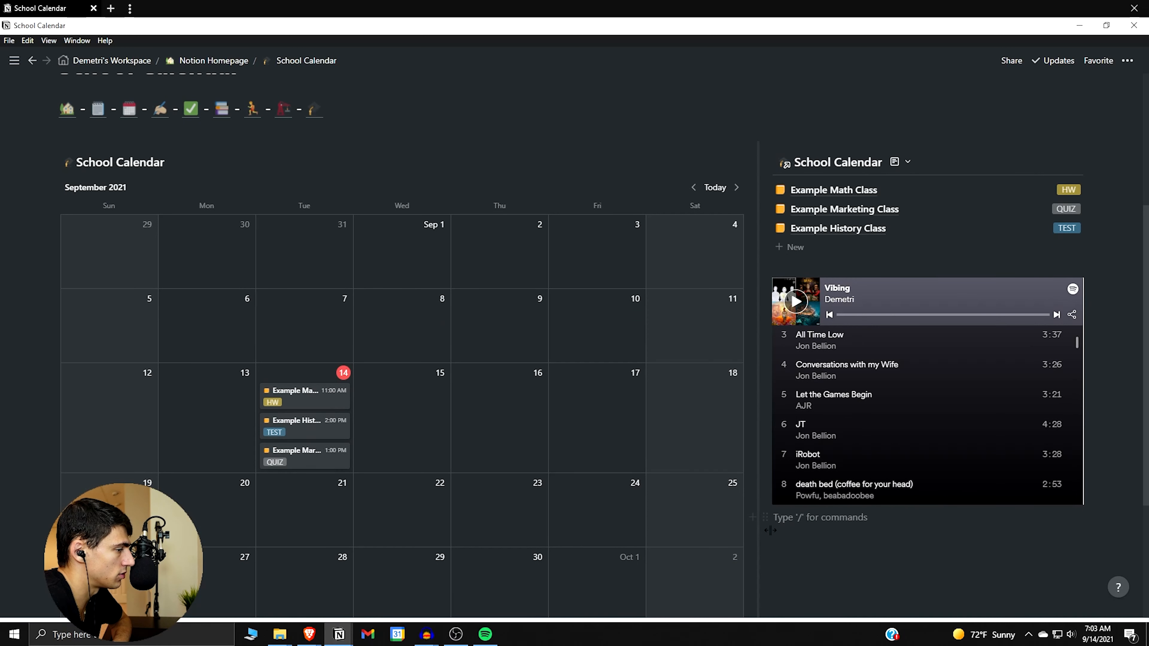
pyautogui.moveTo(765, 517); pyautogui.dragTo(773, 166)
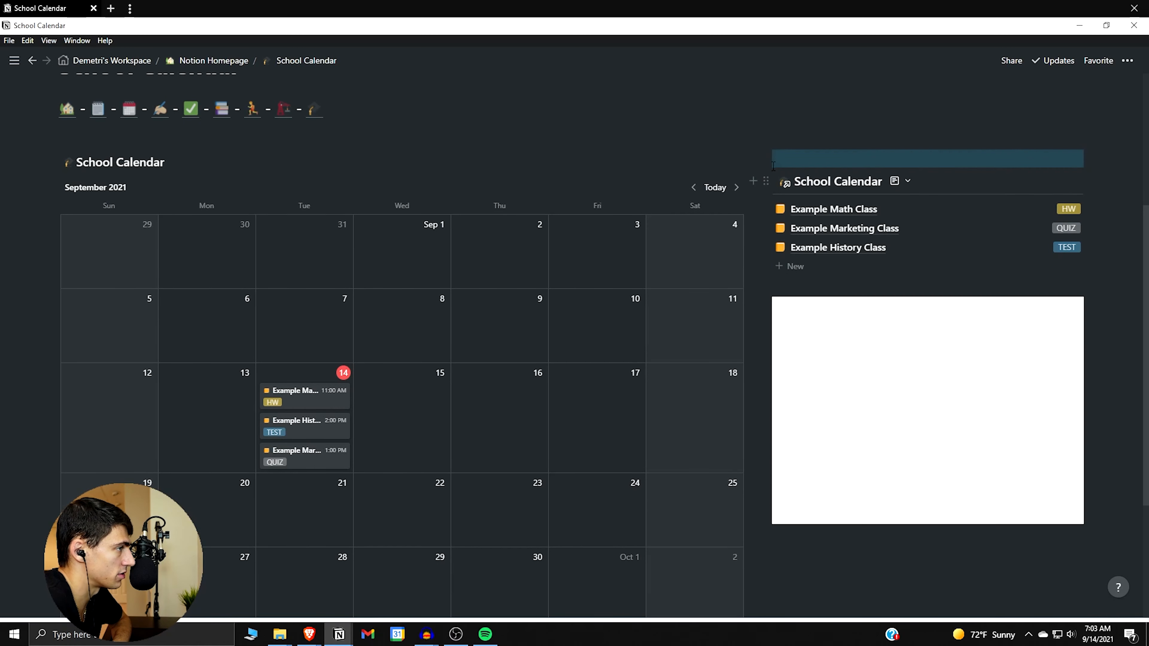
# Add a Heading 2 'Weekly Housekeeping:' above the class list.
pyautogui.click(808, 158)
pyautogui.press('Return')
pyautogui.press('Return')
pyautogui.press('Return')
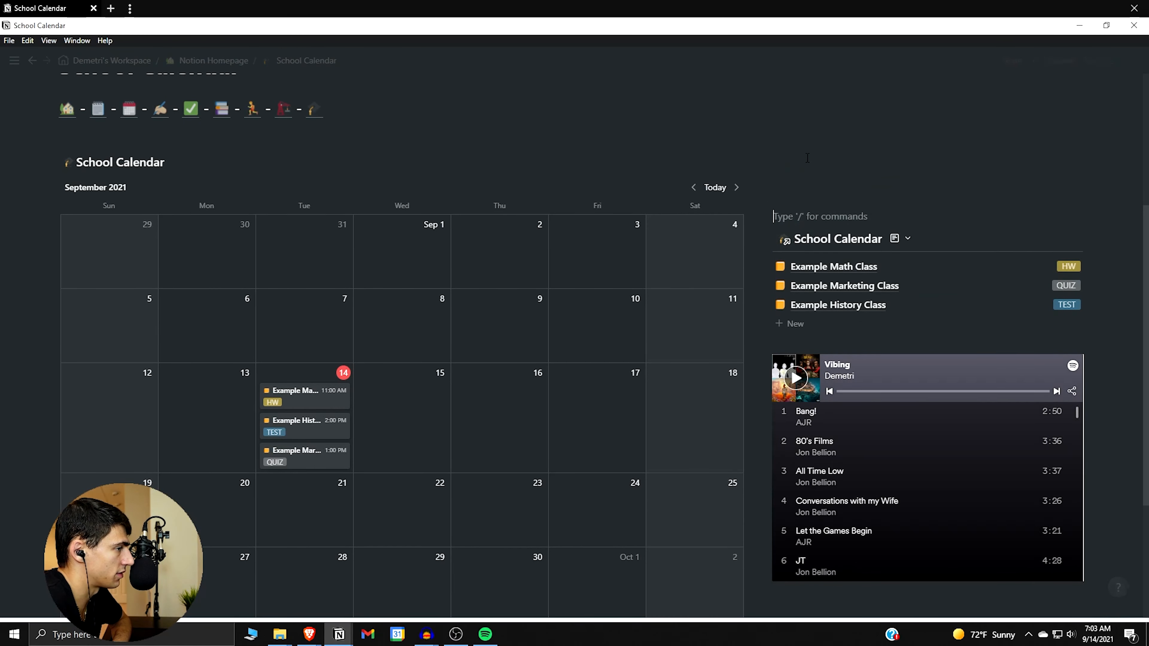
pyautogui.press('Return')
pyautogui.press('Return')
pyautogui.press('Up')
pyautogui.press('Up')
pyautogui.press('Up')
pyautogui.press('Up')
pyautogui.write('/h2')
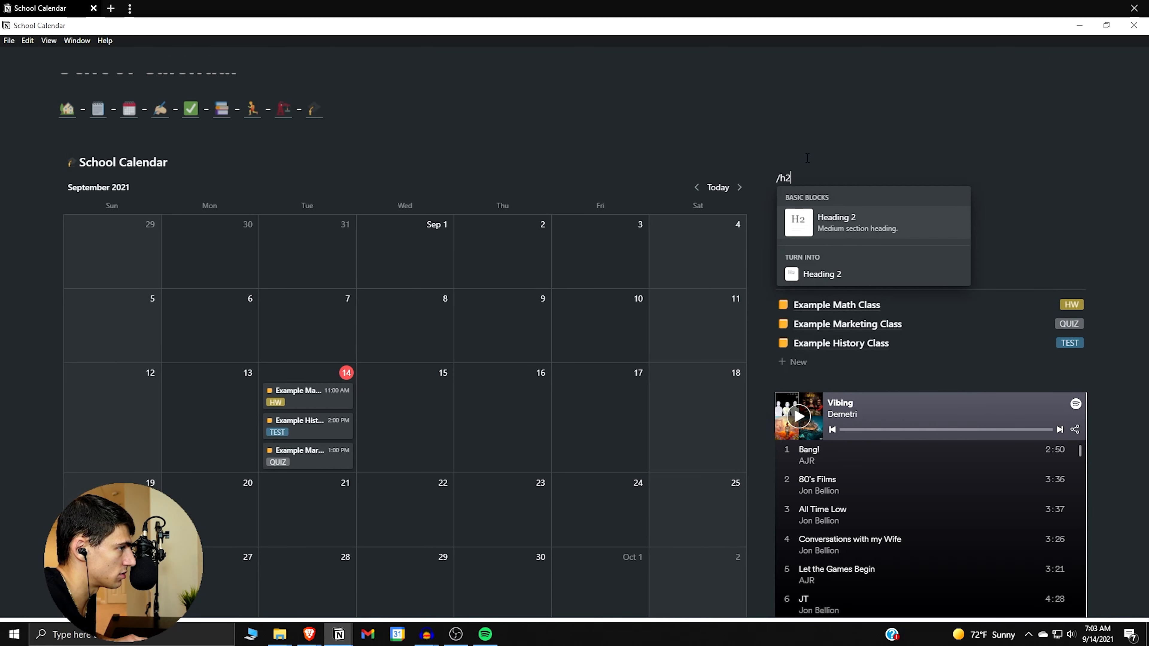
pyautogui.press('Return')
pyautogui.write('W')
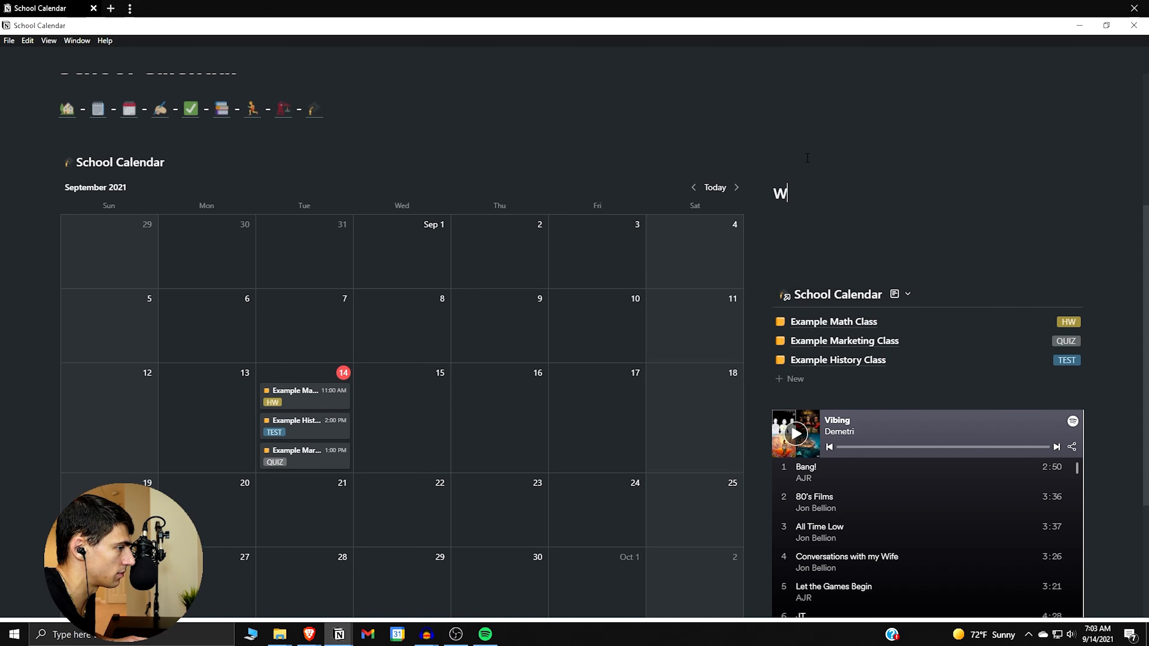
pyautogui.write('eekly Housekeeping:')
pyautogui.press('Return')
# Add to-do items 'Buy Textbook' and 'Sign up for chess club' under the heading.
pyautogui.write('/')
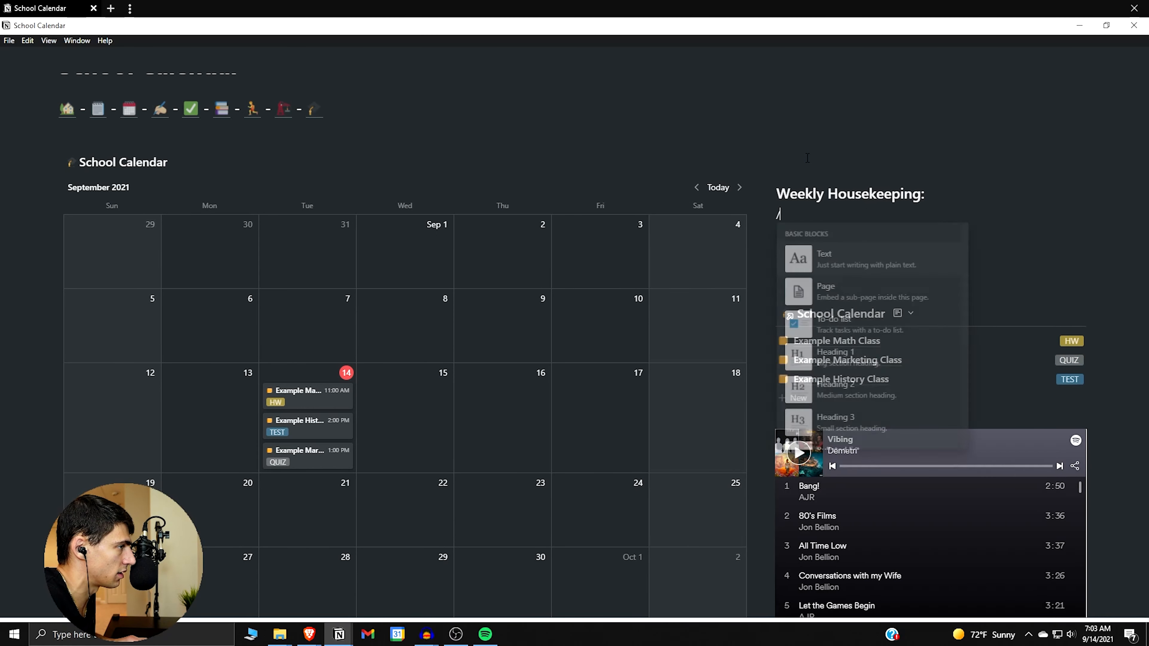
pyautogui.press('BackSpace')
pyautogui.write('/to')
pyautogui.press('Return')
pyautogui.click(822, 294)
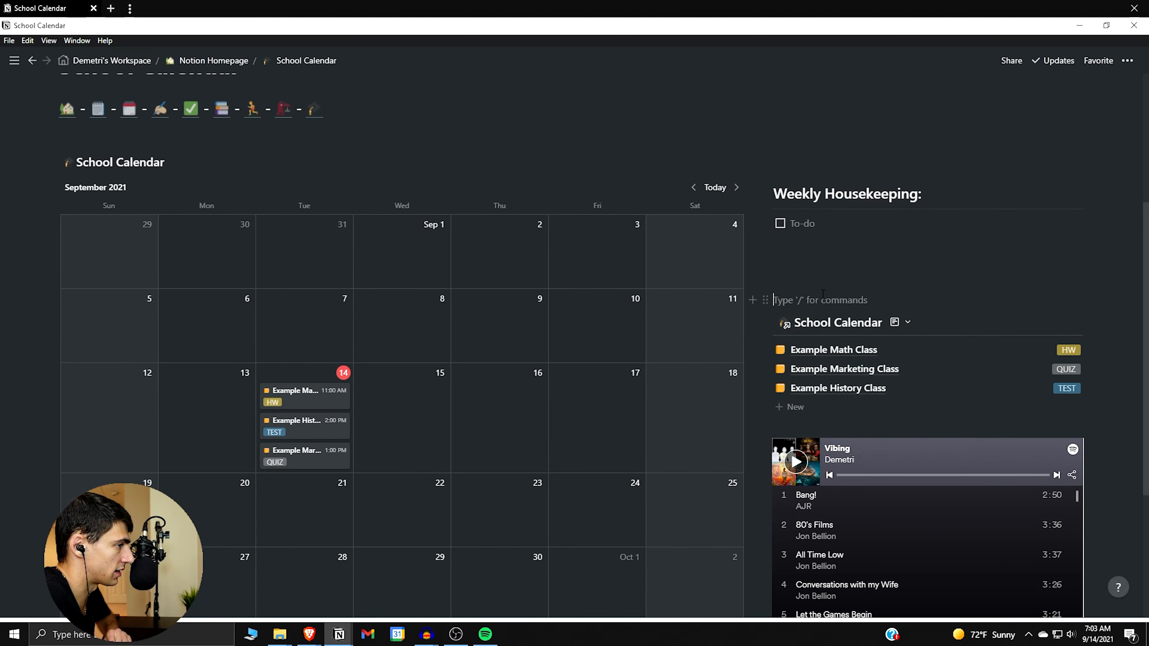
pyautogui.press('BackSpace')
pyautogui.press('BackSpace')
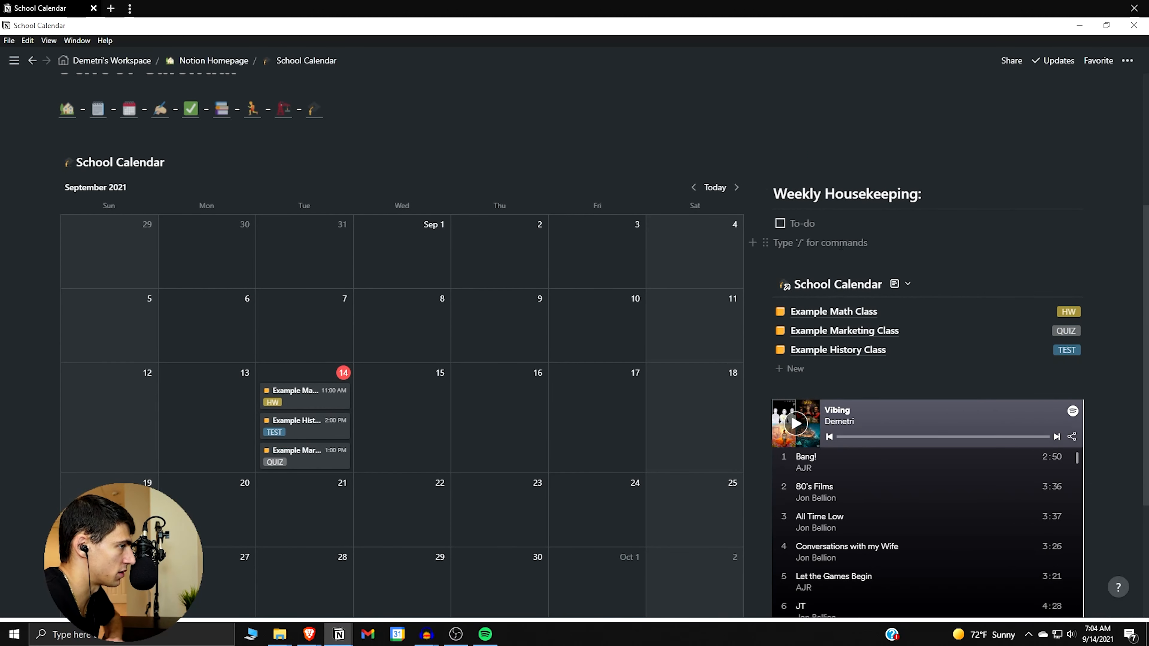
pyautogui.write('/to')
pyautogui.press('Return')
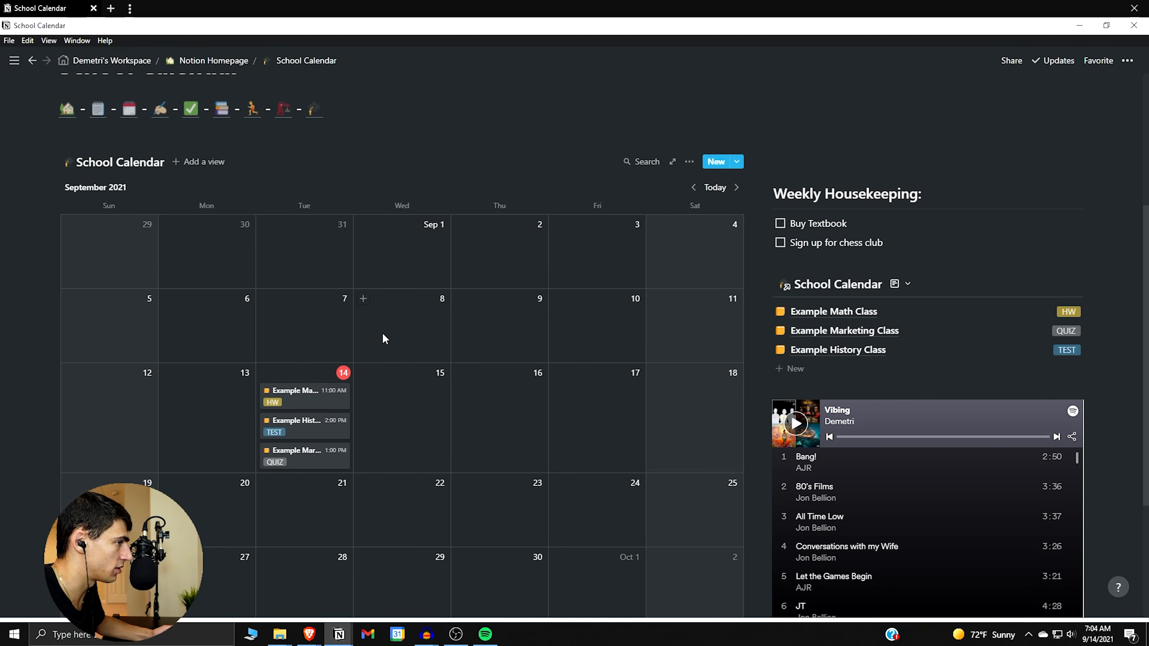
# Insert dividers below the Weekly Housekeeping to-dos and below the class list.
pyautogui.press('Return')
pyautogui.press('Return')
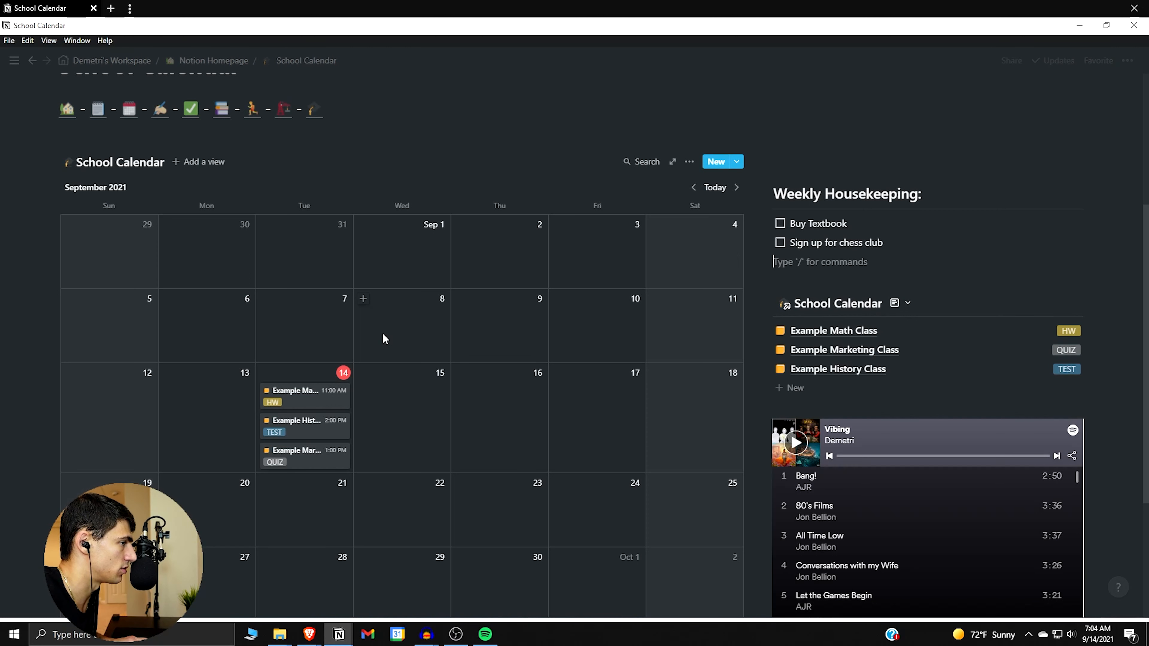
pyautogui.write('/div')
pyautogui.press('Return')
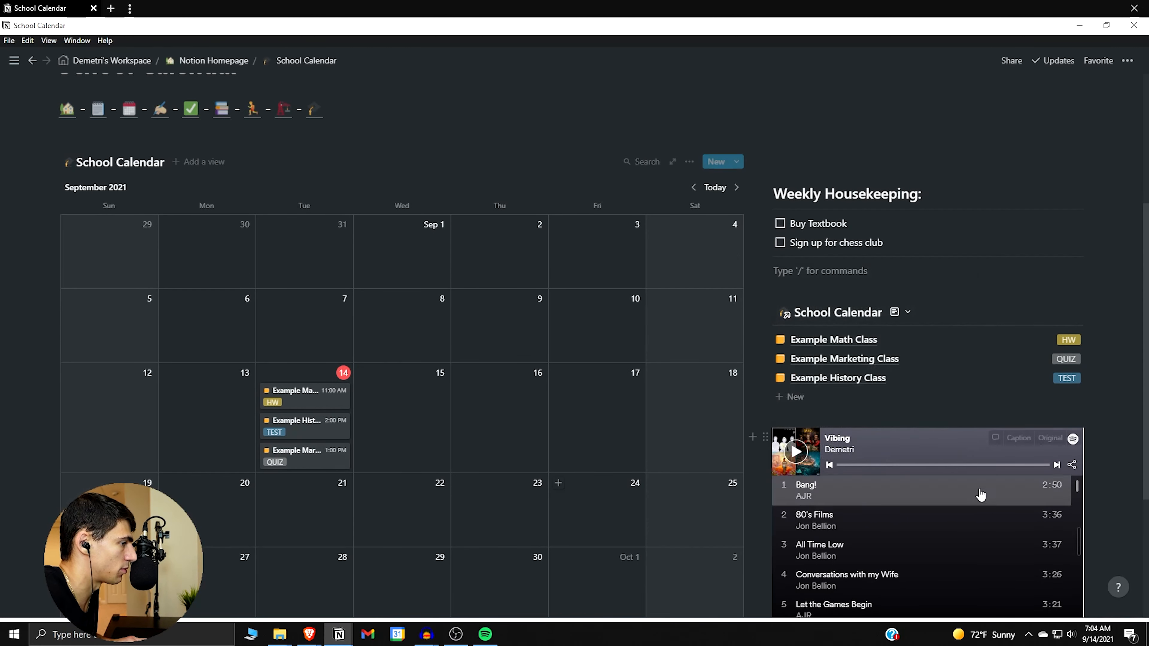
pyautogui.click(817, 415)
pyautogui.write('/div')
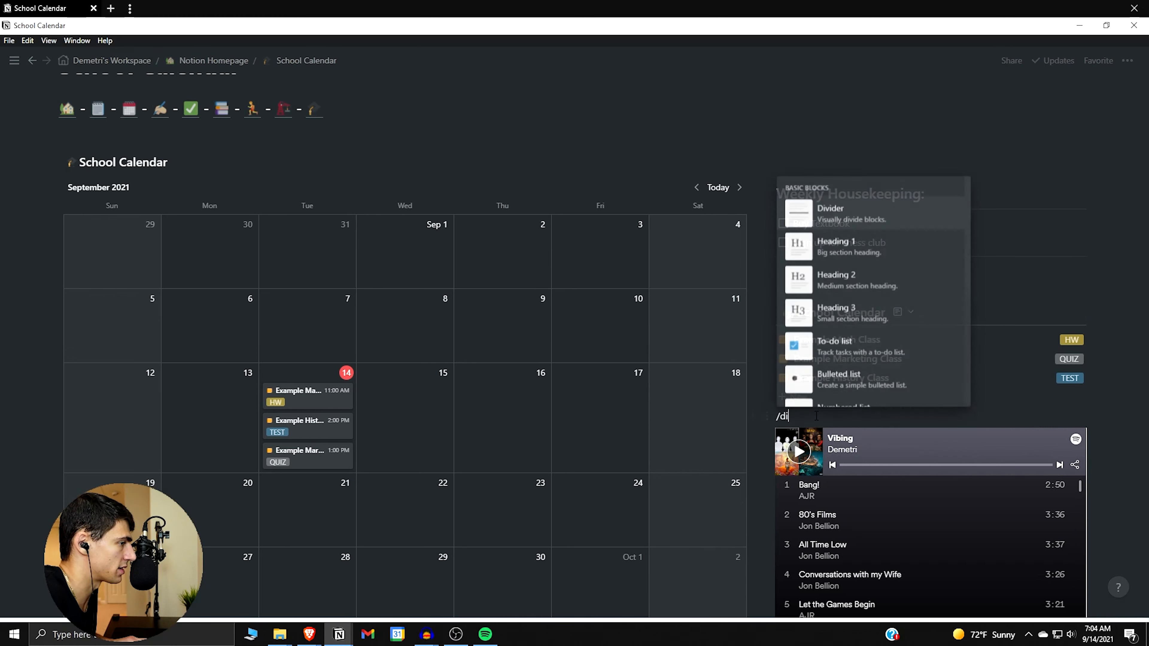
pyautogui.press('Return')
pyautogui.click(805, 290)
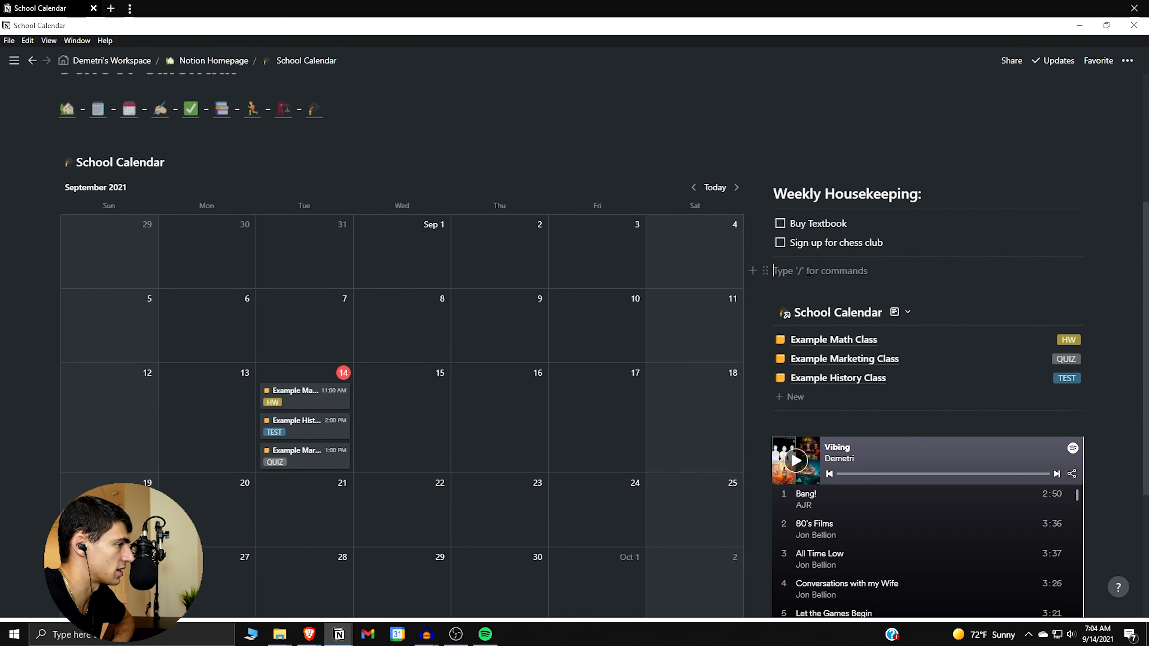